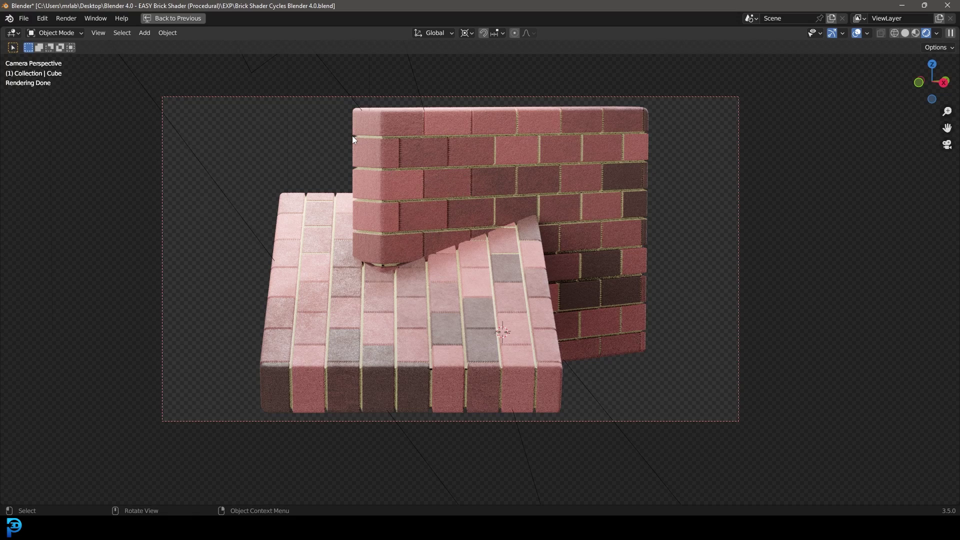
# - Examine the brick wall's corner up close inside a restricted render region, and restore the region to the whole camera frame
pyautogui.scroll(8, 352, 136)
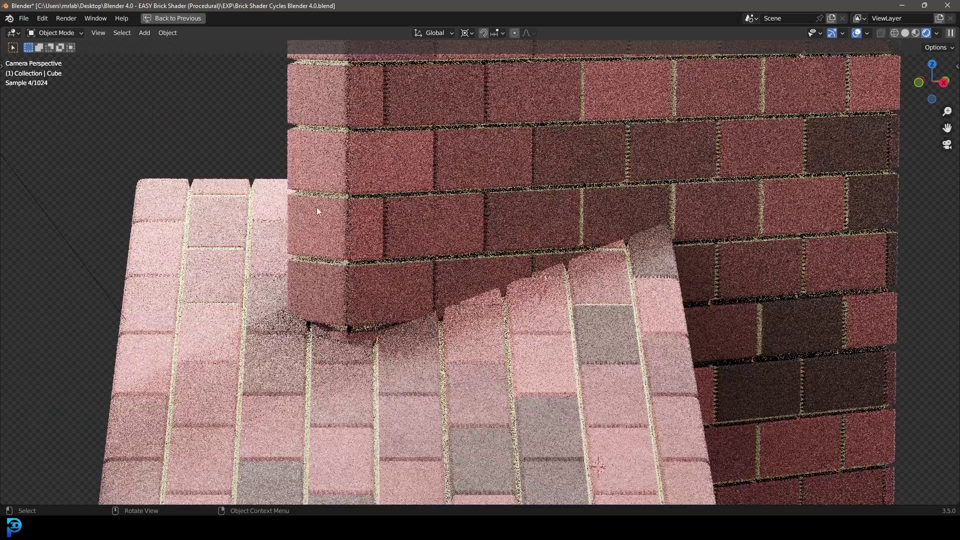
pyautogui.hotkey('ctrl', 'b')
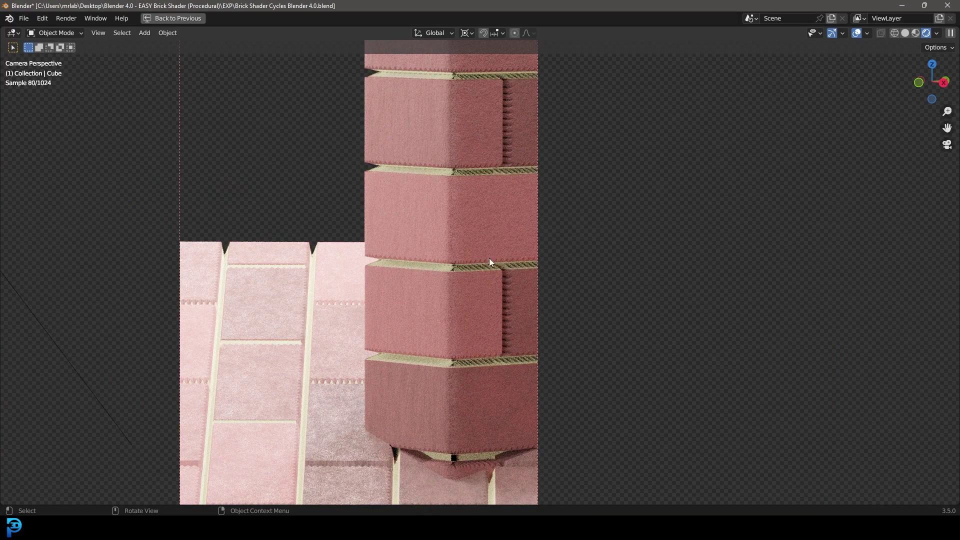
pyautogui.scroll(-7, 441, 200)
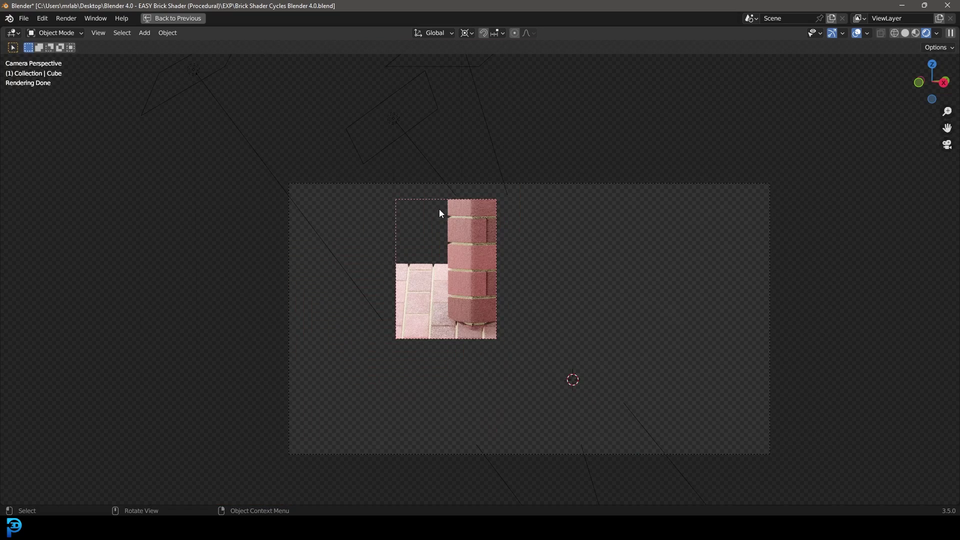
pyautogui.hotkey('ctrl', 'b')
pyautogui.moveTo(244, 159); pyautogui.dragTo(795, 473)
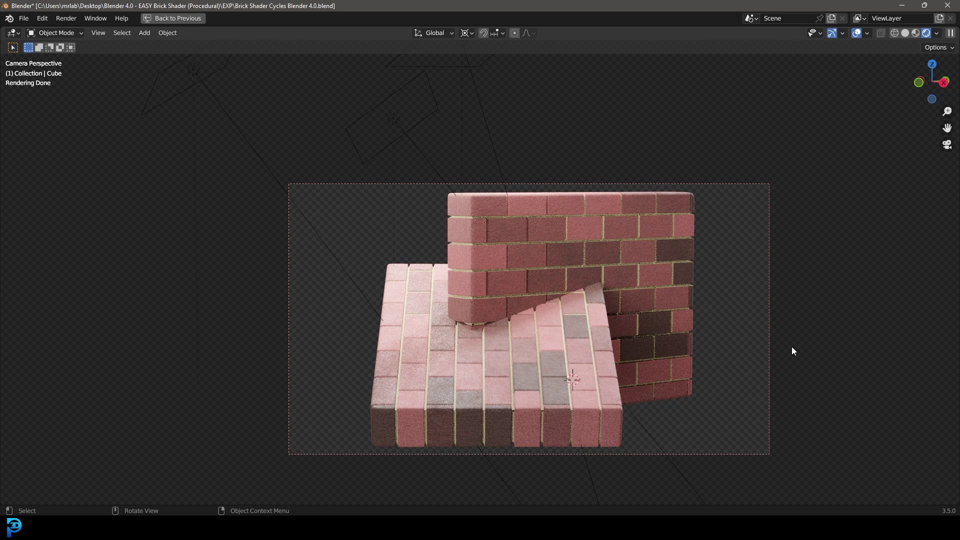
# - Bring back the full Shading workspace and enlarge the shader node area to examine the brick material's node setup
pyautogui.hotkey('ctrl', 'space')
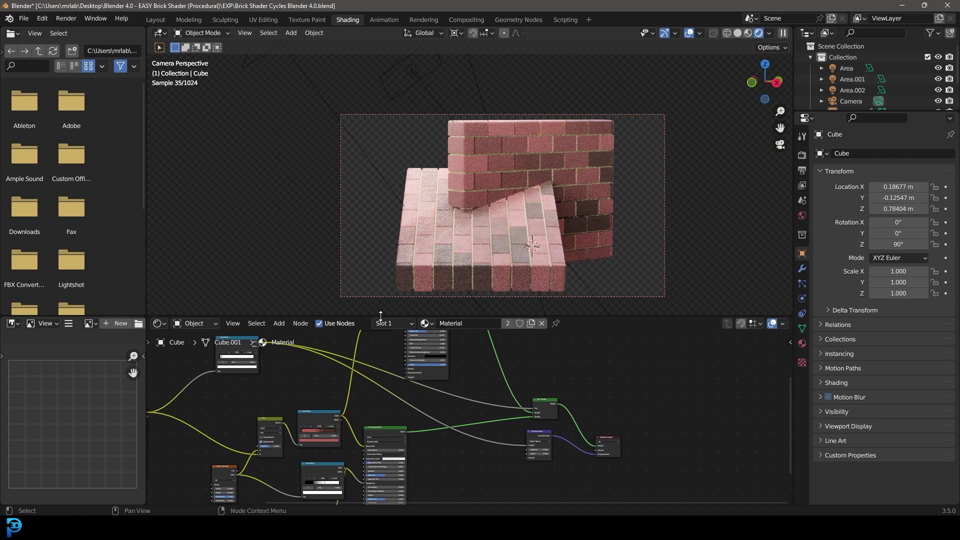
pyautogui.moveTo(381, 316); pyautogui.dragTo(380, 103)
pyautogui.scroll(3, 534, 223)
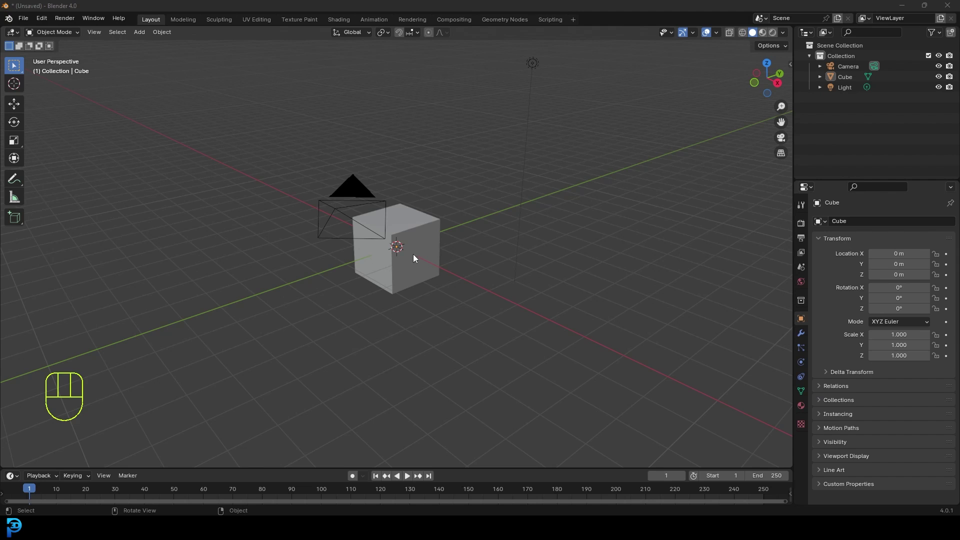
# - Stretch the default cube's mesh along the X axis to about 1.7 times its width in Edit Mode
pyautogui.moveTo(376, 256); pyautogui.dragTo(445, 247, button='middle')
pyautogui.scroll(3, 390, 242)
pyautogui.click(413, 220)
pyautogui.scroll(-6, 405, 248)
pyautogui.scroll(3, 445, 220)
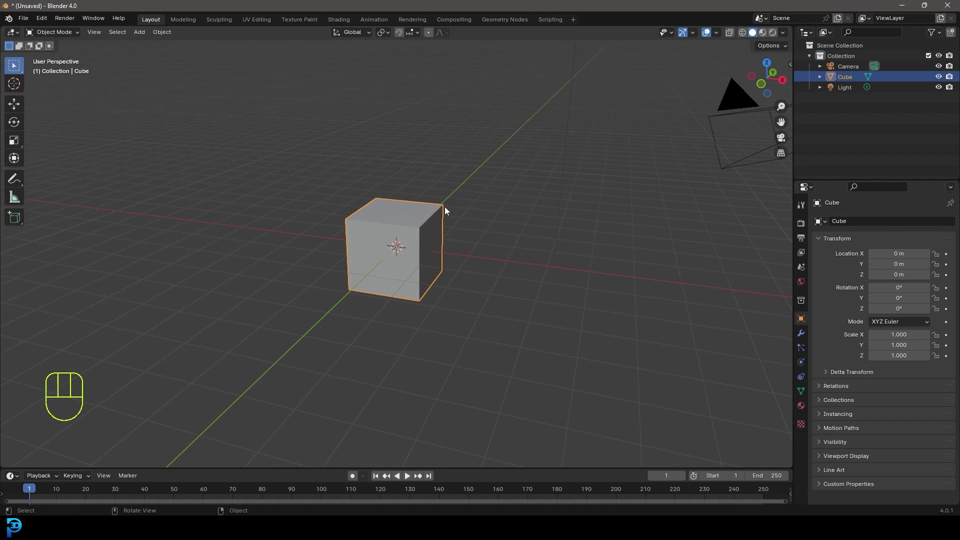
pyautogui.press('KP_1')
pyautogui.press('Tab')
pyautogui.scroll(5, 426, 239)
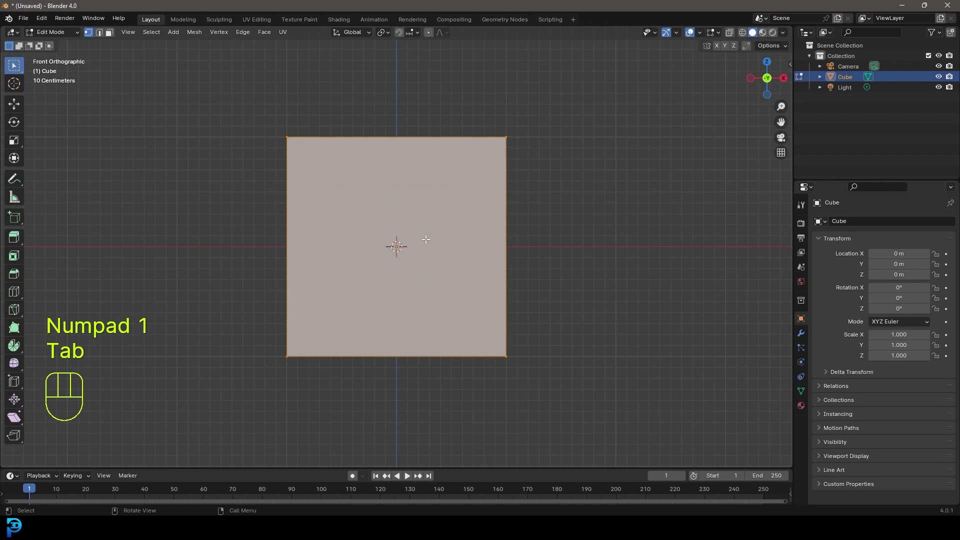
pyautogui.press('s')
pyautogui.press('x')
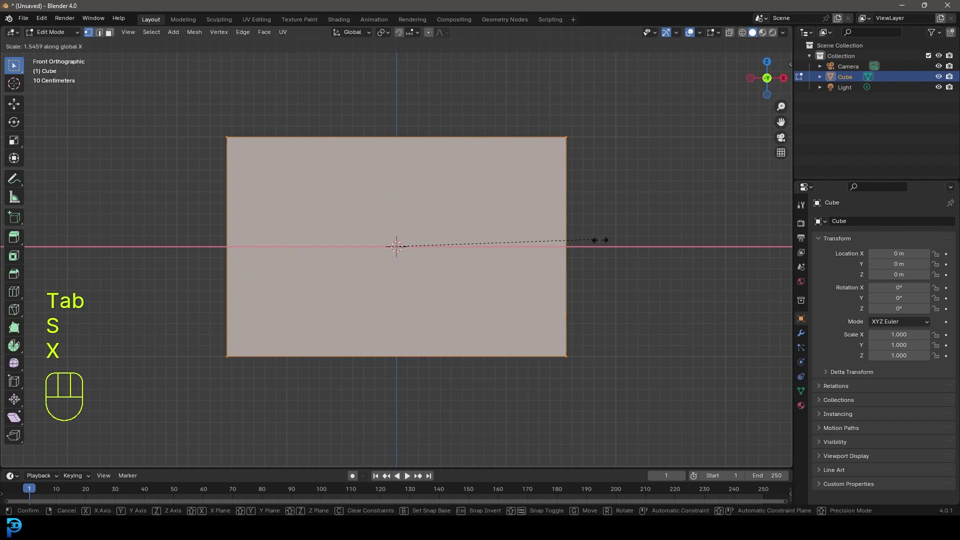
pyautogui.click(621, 247)
# - Flatten the mesh along the Y axis to about 0.19 of its depth, forming a thin wall
pyautogui.moveTo(621, 247); pyautogui.dragTo(570, 260, button='middle')
pyautogui.press('s')
pyautogui.press('y')
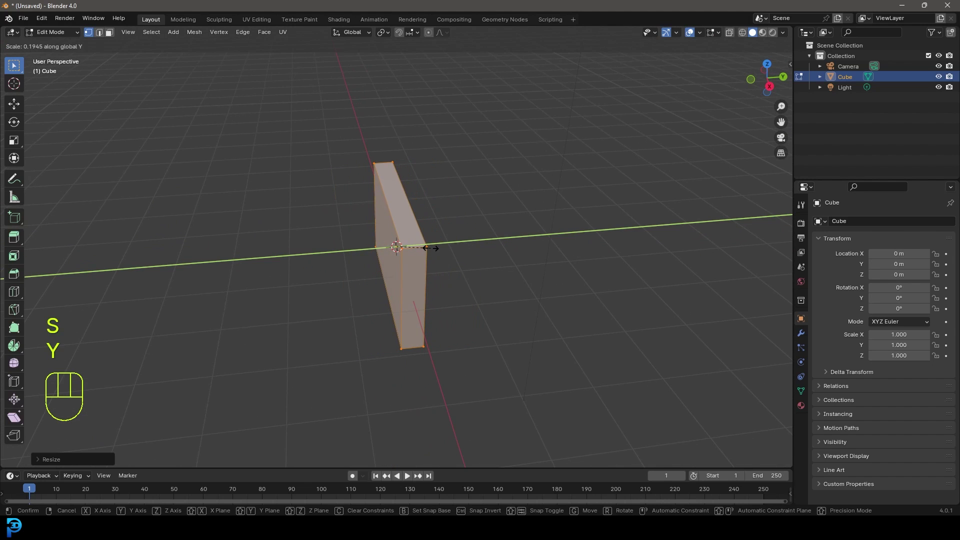
pyautogui.click(428, 251)
# - Add 30 evenly spaced vertical loop cuts along the wall's length without sliding them
pyautogui.moveTo(428, 251); pyautogui.dragTo(419, 295, button='middle')
pyautogui.scroll(6, 374, 217)
pyautogui.moveTo(374, 217); pyautogui.dragTo(443, 67, button='middle')
pyautogui.scroll(-4, 412, 150)
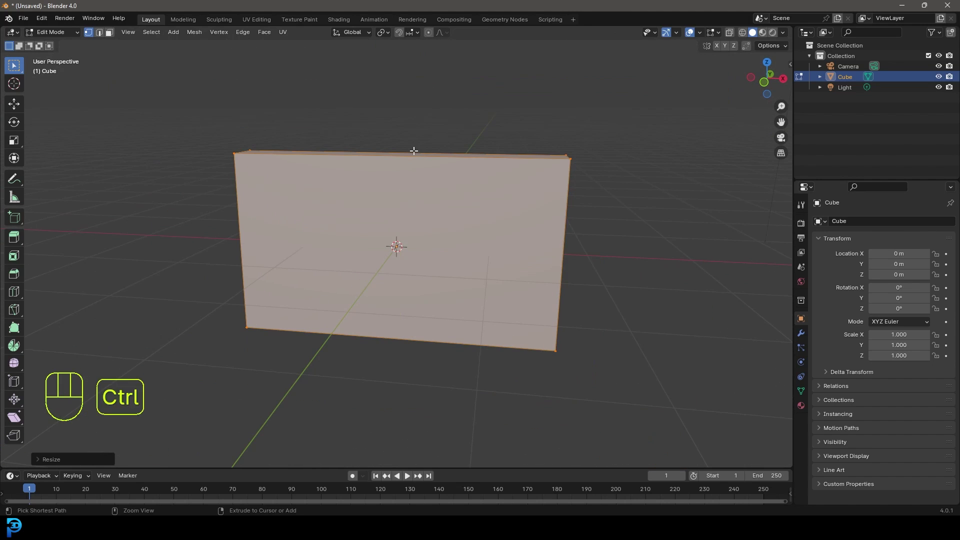
pyautogui.hotkey('ctrl', 'r')
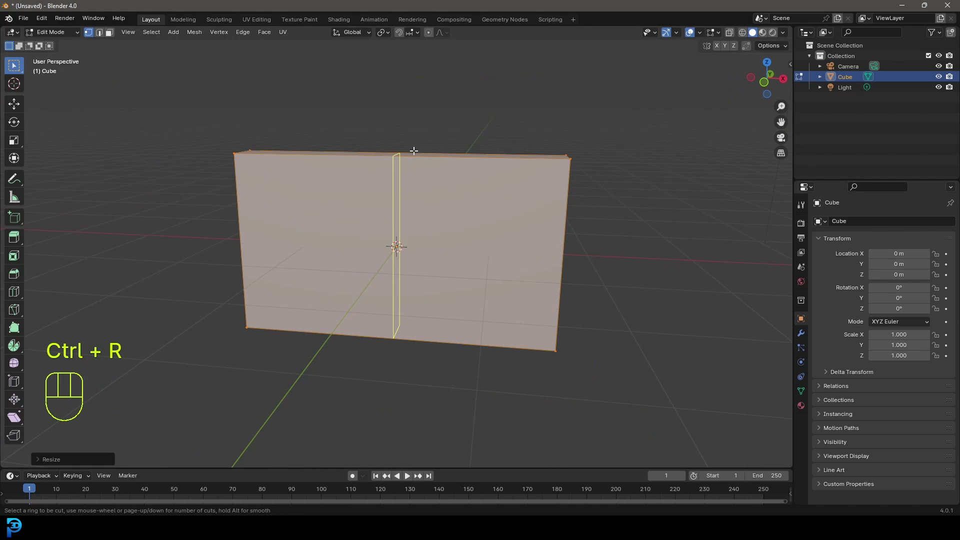
pyautogui.click(413, 150)
pyautogui.rightClick(414, 150)
pyautogui.scroll(-4, 425, 175)
pyautogui.moveTo(472, 224); pyautogui.dragTo(447, 230, button='middle')
pyautogui.click(38, 462)
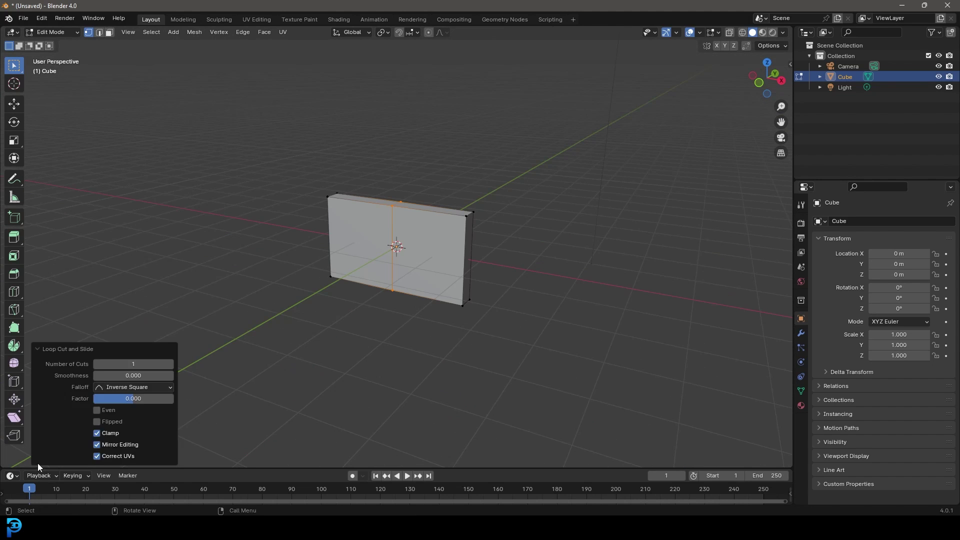
pyautogui.click(135, 363)
pyautogui.write('30')
pyautogui.press('Return')
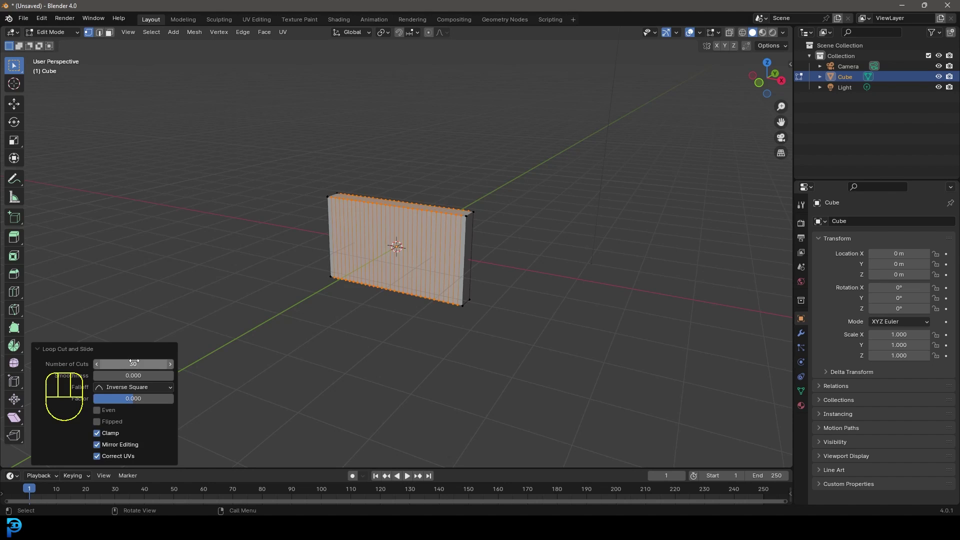
# - Add 20 evenly spaced horizontal loop cuts over the wall's height
pyautogui.hotkey('ctrl', 'r')
pyautogui.scroll(19, 460, 271)
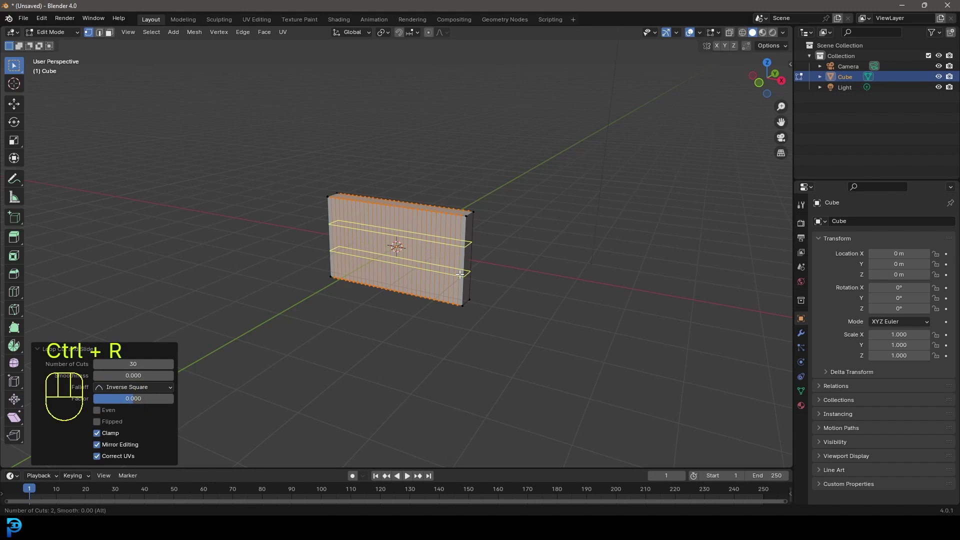
pyautogui.click(460, 270)
pyautogui.rightClick(459, 270)
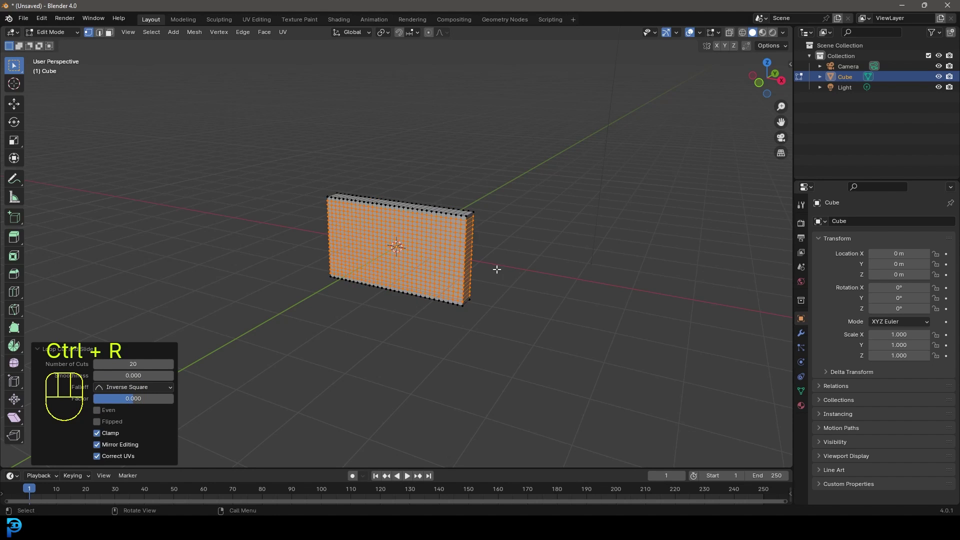
# - Add several loop cuts through the wall's thickness so its narrow sides are subdivided too
pyautogui.moveTo(497, 269); pyautogui.dragTo(420, 263, button='middle')
pyautogui.scroll(5, 420, 264)
pyautogui.hotkey('ctrl', 'r')
pyautogui.scroll(4, 400, 162)
pyautogui.scroll(1, 400, 161)
pyautogui.click(400, 161)
# - Switch to edge selection and select the wall's two long top edges and the vertical corner edges at one end
pyautogui.moveTo(400, 162); pyautogui.dragTo(466, 225, button='middle')
pyautogui.click(99, 32)
pyautogui.moveTo(395, 120); pyautogui.dragTo(370, 172, button='middle')
pyautogui.scroll(3, 414, 163)
pyautogui.hotkey('alt', 'a')
pyautogui.keyDown('alt'); pyautogui.click(413, 161); pyautogui.keyUp('alt')
pyautogui.scroll(-3, 413, 163)
pyautogui.scroll(1, 406, 194)
pyautogui.keyDown('alt'); pyautogui.keyDown('shift'); pyautogui.click(400, 187); pyautogui.keyUp('shift'); pyautogui.keyUp('alt')
pyautogui.scroll(-4, 400, 187)
pyautogui.moveTo(377, 285); pyautogui.dragTo(393, 247, button='middle')
pyautogui.scroll(4, 393, 248)
pyautogui.keyDown('alt'); pyautogui.keyDown('shift'); pyautogui.click(368, 186); pyautogui.keyUp('shift'); pyautogui.keyUp('alt')
pyautogui.keyDown('alt'); pyautogui.keyDown('shift'); pyautogui.click(277, 167); pyautogui.keyUp('shift'); pyautogui.keyUp('alt')
pyautogui.scroll(-5, 278, 168)
pyautogui.moveTo(300, 322); pyautogui.dragTo(372, 290, button='middle')
pyautogui.scroll(5, 373, 290)
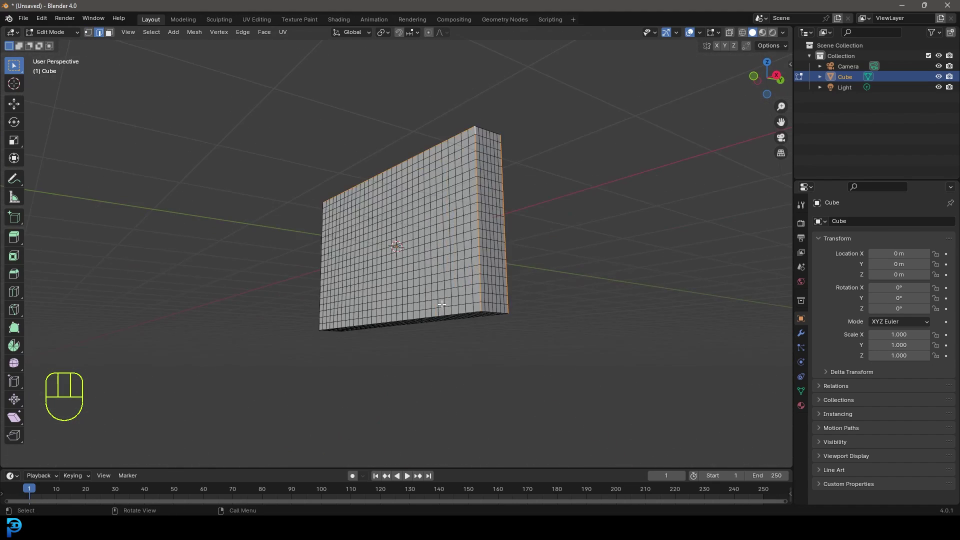
# - Add the wall's remaining long bottom edges and vertical corner edges to the selection, undoing the last two stray picks
pyautogui.moveTo(537, 355); pyautogui.dragTo(427, 309, button='middle')
pyautogui.keyDown('alt'); pyautogui.keyDown('shift'); pyautogui.click(463, 270); pyautogui.keyUp('shift'); pyautogui.keyUp('alt')
pyautogui.keyDown('alt'); pyautogui.keyDown('shift'); pyautogui.click(431, 274); pyautogui.keyUp('shift'); pyautogui.keyUp('alt')
pyautogui.keyDown('alt'); pyautogui.keyDown('shift'); pyautogui.click(226, 312); pyautogui.keyUp('shift'); pyautogui.keyUp('alt')
pyautogui.scroll(-5, 255, 304)
pyautogui.moveTo(395, 280); pyautogui.dragTo(247, 305, button='middle')
pyautogui.scroll(4, 542, 221)
pyautogui.keyDown('alt'); pyautogui.keyDown('shift'); pyautogui.click(591, 200); pyautogui.keyUp('shift'); pyautogui.keyUp('alt')
pyautogui.moveTo(591, 200); pyautogui.dragTo(462, 286, button='middle')
pyautogui.keyDown('alt'); pyautogui.keyDown('shift'); pyautogui.click(450, 249); pyautogui.keyUp('shift'); pyautogui.keyUp('alt')
pyautogui.hotkey('ctrl', 'z')
pyautogui.hotkey('ctrl', 'z')
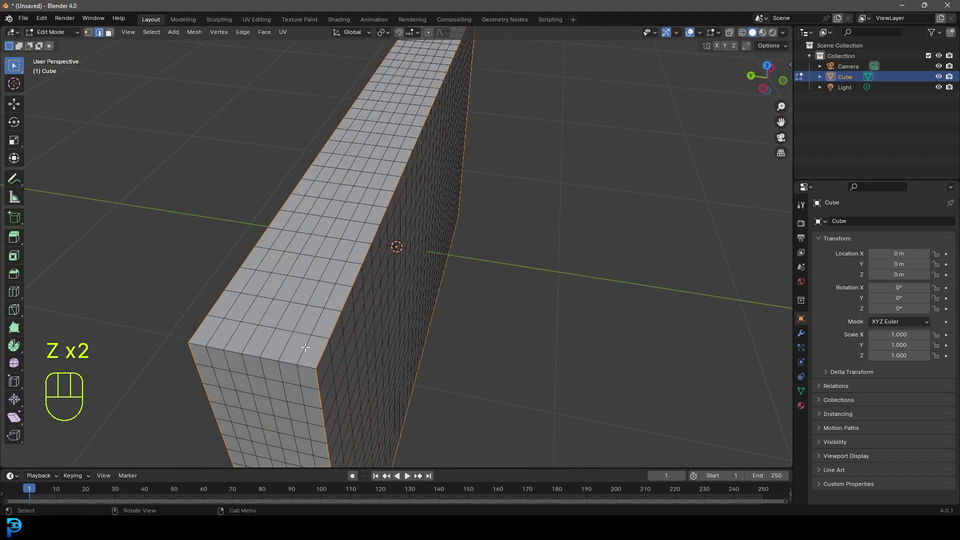
# - Bevel the selected border edges of the wall slightly and return to Object Mode
pyautogui.hotkey('ctrl', 'b')
pyautogui.click(474, 345)
pyautogui.press('Tab')
# - Apply smooth shading to the wall
pyautogui.moveTo(445, 208); pyautogui.dragTo(381, 196, button='middle')
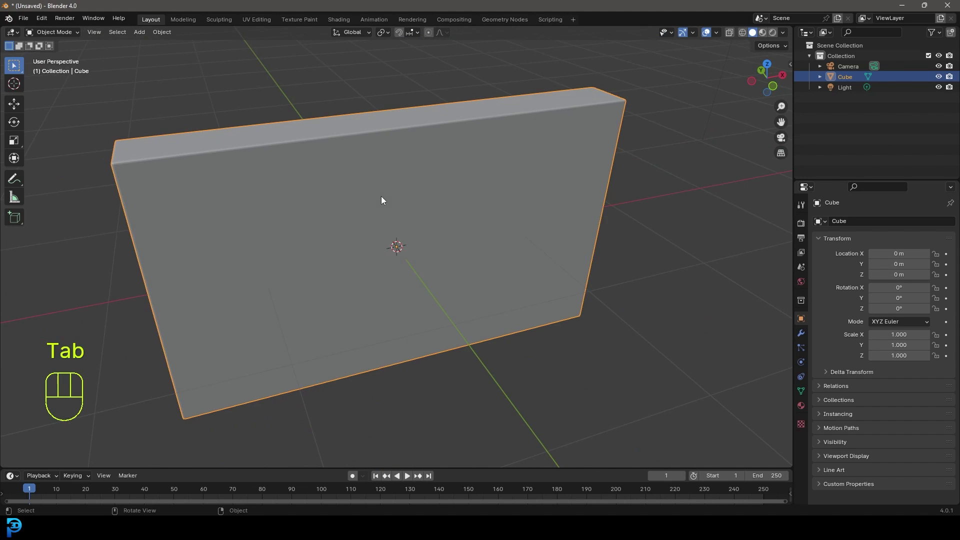
pyautogui.press('KP_1')
pyautogui.rightClick(400, 151)
pyautogui.click(361, 152)
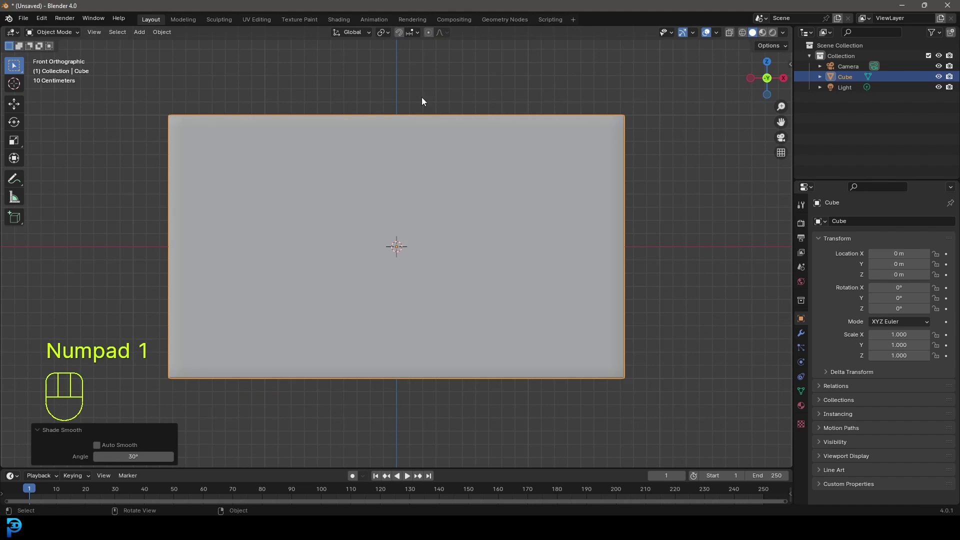
# - Raise the wall about 0.99 m along the Z axis so its base rests on the ground line
pyautogui.scroll(-2, 441, 178)
pyautogui.press('g')
pyautogui.press('z')
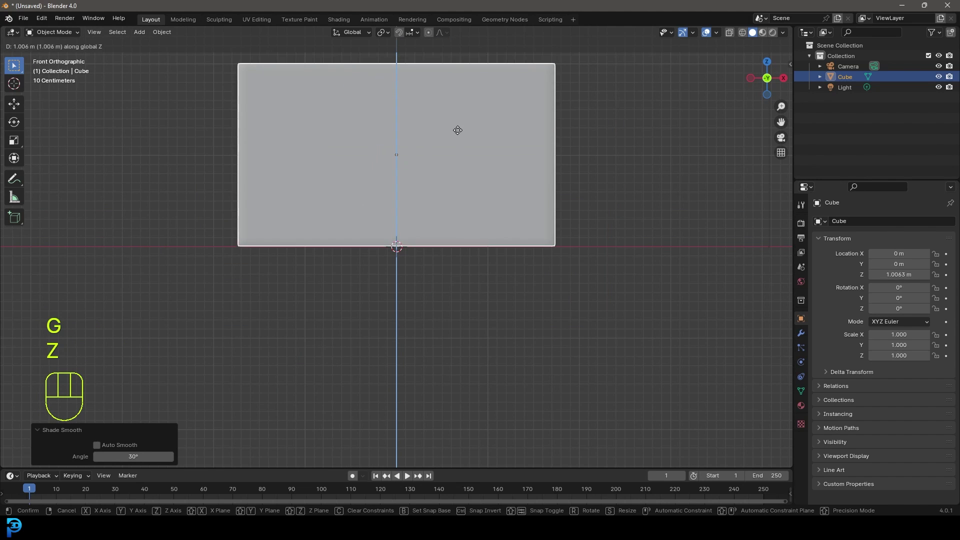
pyautogui.click(459, 134)
pyautogui.scroll(-7, 486, 179)
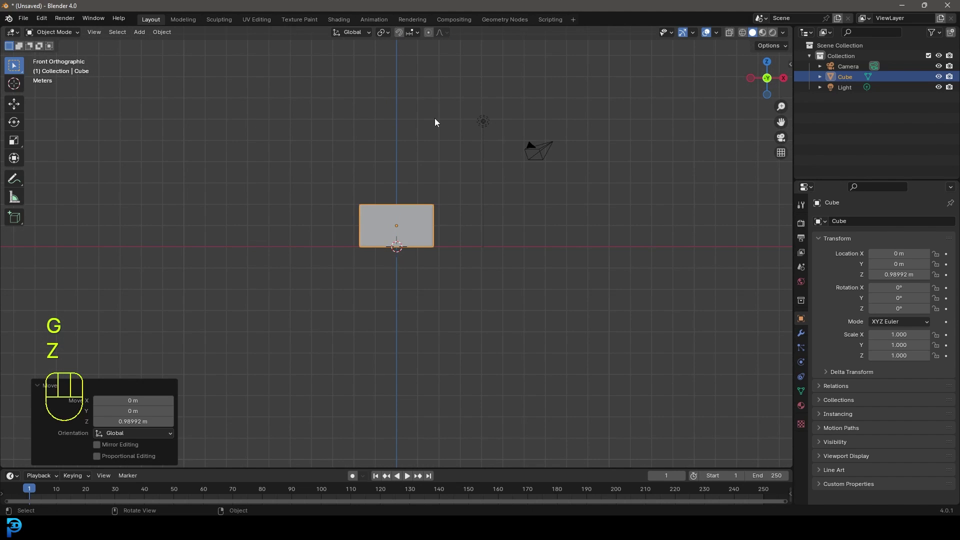
# - Unwrap the whole wall in the UV Editing workspace using Project from View in the front view
pyautogui.click(256, 20)
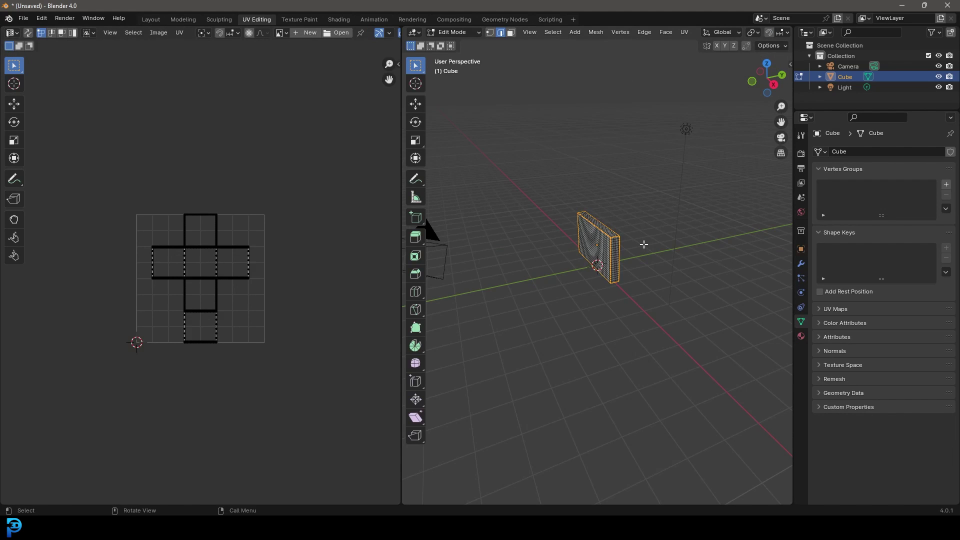
pyautogui.press('KP_1')
pyautogui.press('KP_Decimal')
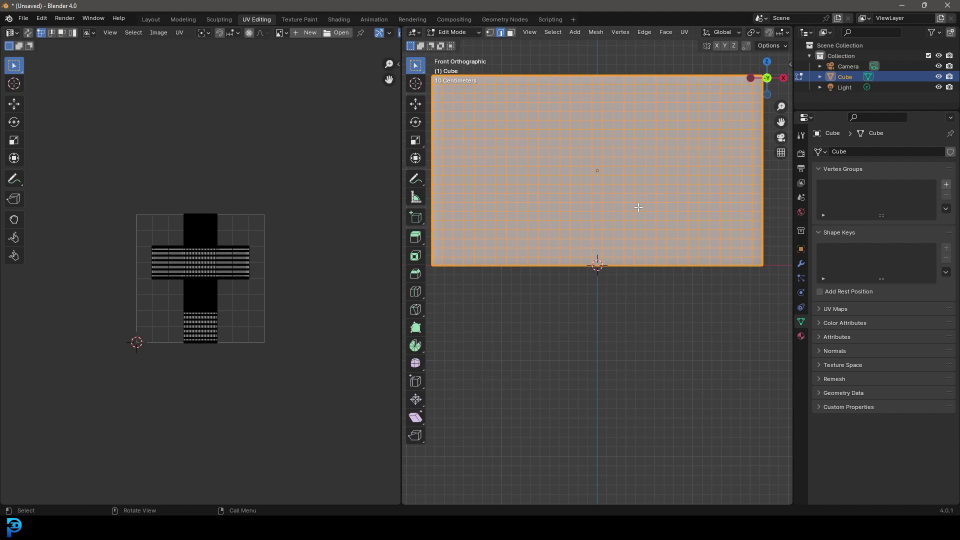
pyautogui.press('u')
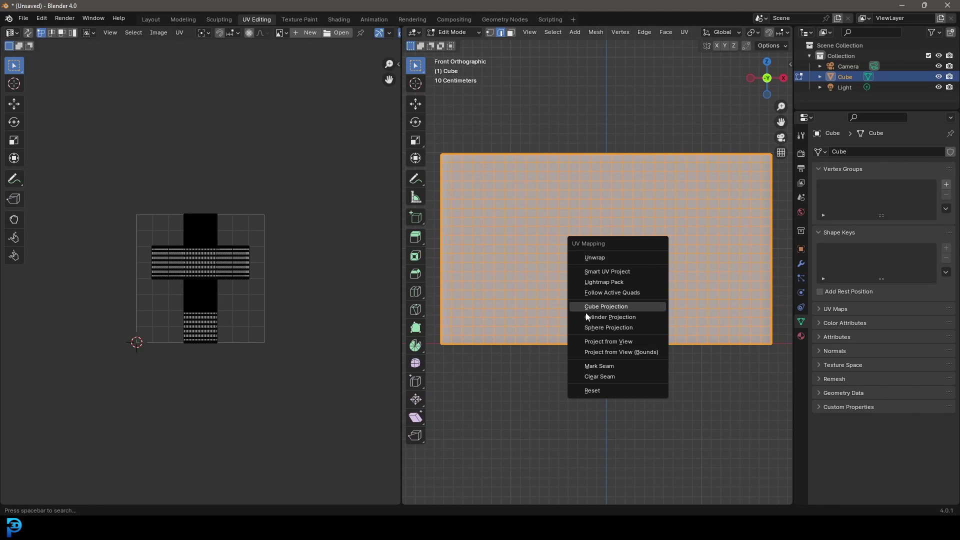
pyautogui.click(617, 341)
# - Scale all the wall's UVs up to about 1.6 times and reposition them around the middle of the UV square
pyautogui.scroll(2, 330, 351)
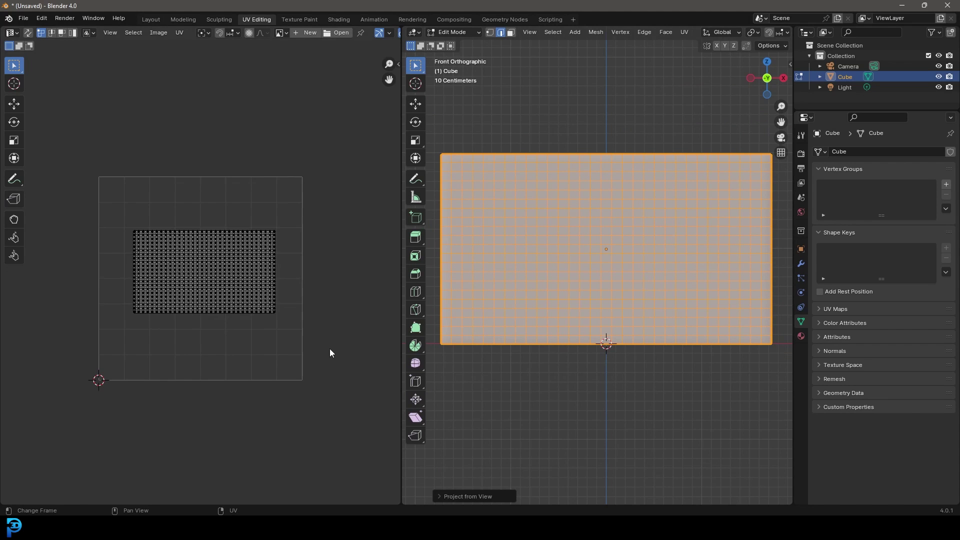
pyautogui.press('a')
pyautogui.press('s')
pyautogui.press('g')
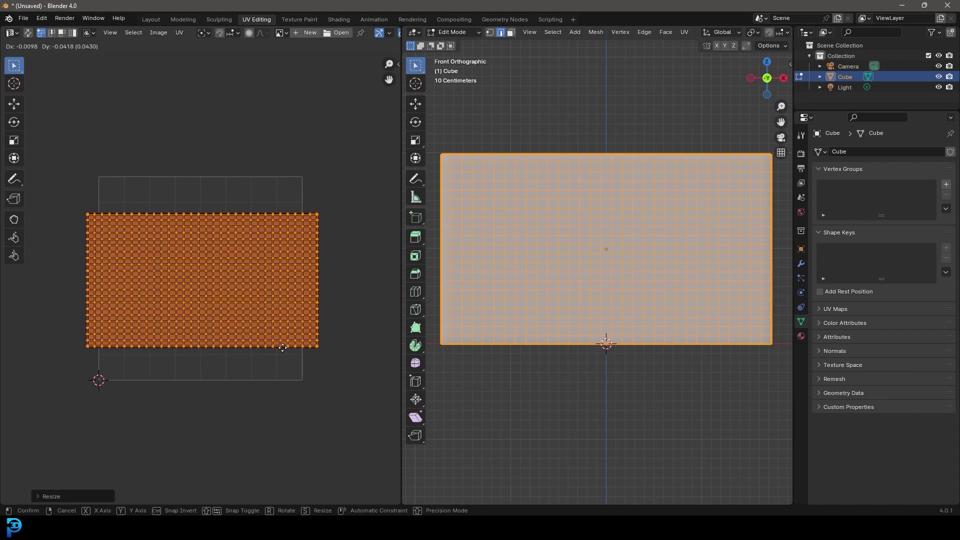
pyautogui.click(281, 350)
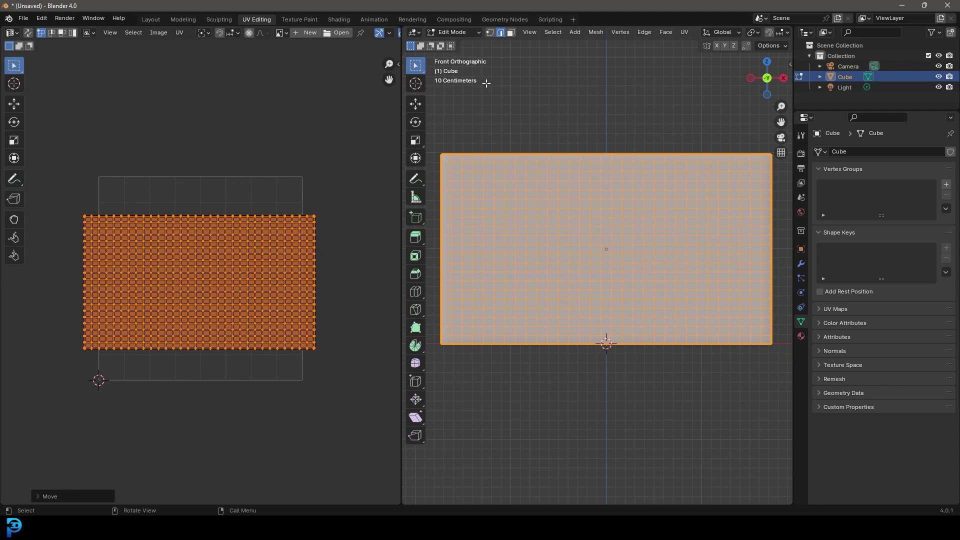
# - Switch to the Shading workspace and, in camera view, move the camera closer so the wall fills the frame
pyautogui.click(339, 19)
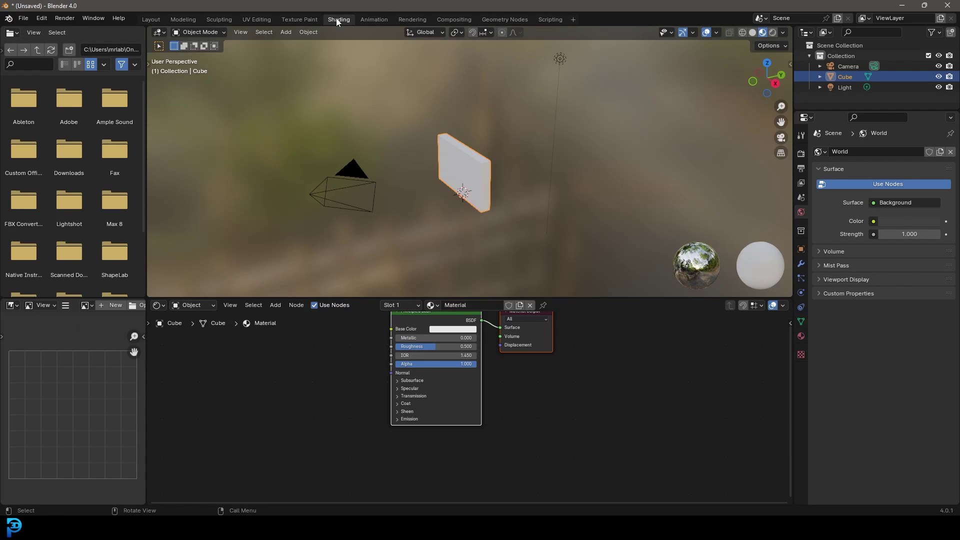
pyautogui.press('KP_0')
pyautogui.scroll(1, 485, 112)
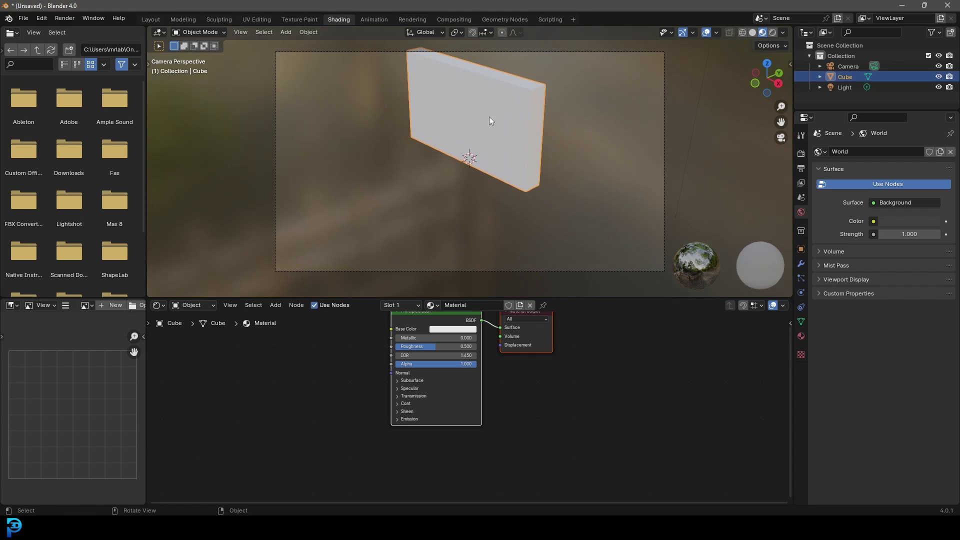
pyautogui.moveTo(614, 75); pyautogui.dragTo(622, 49)
pyautogui.press('g')
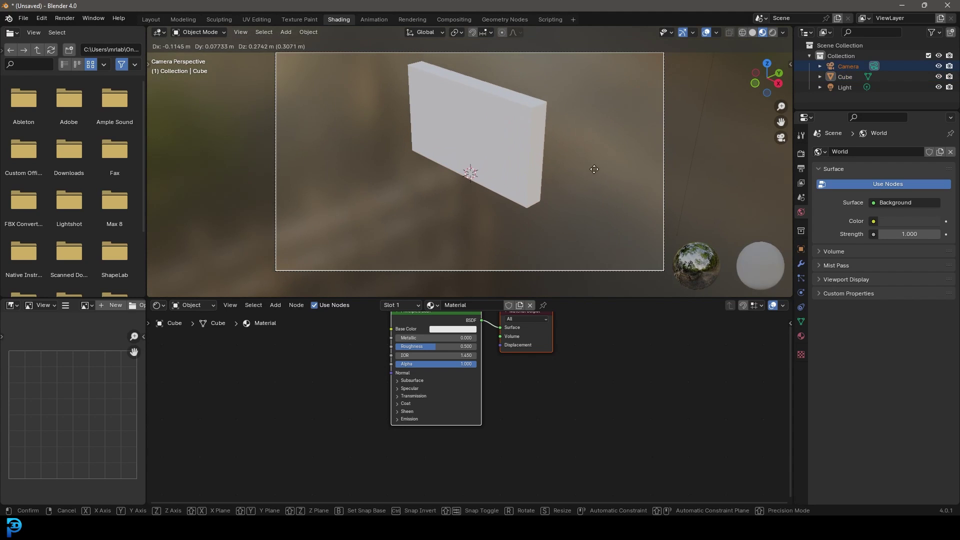
pyautogui.click(574, 52)
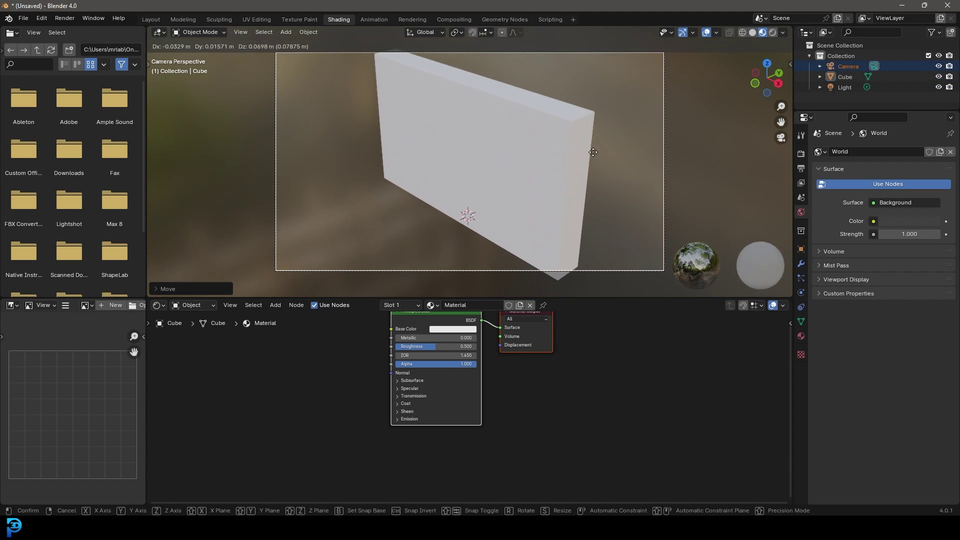
# - Set the render engine to Cycles with GPU Compute as the device
pyautogui.click(801, 154)
pyautogui.click(901, 152)
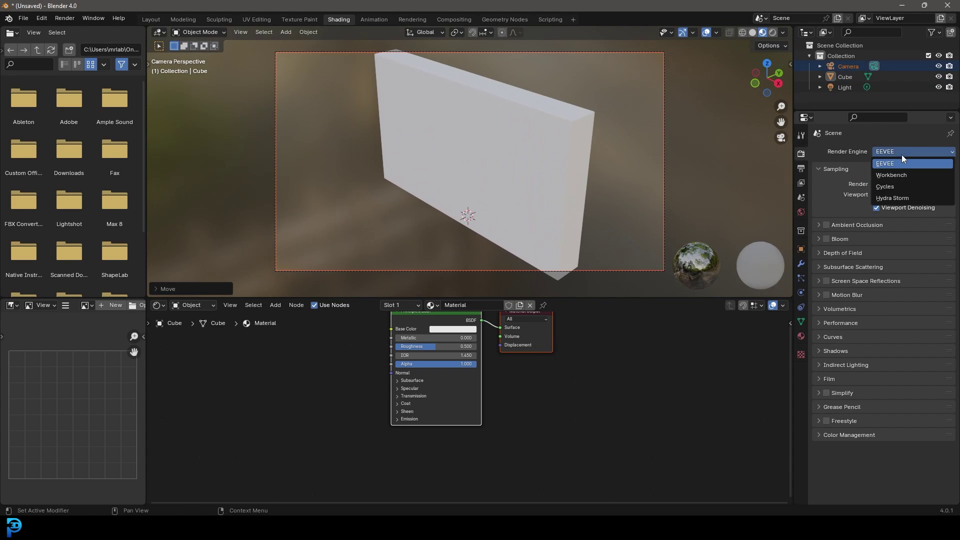
pyautogui.click(899, 185)
pyautogui.click(881, 178)
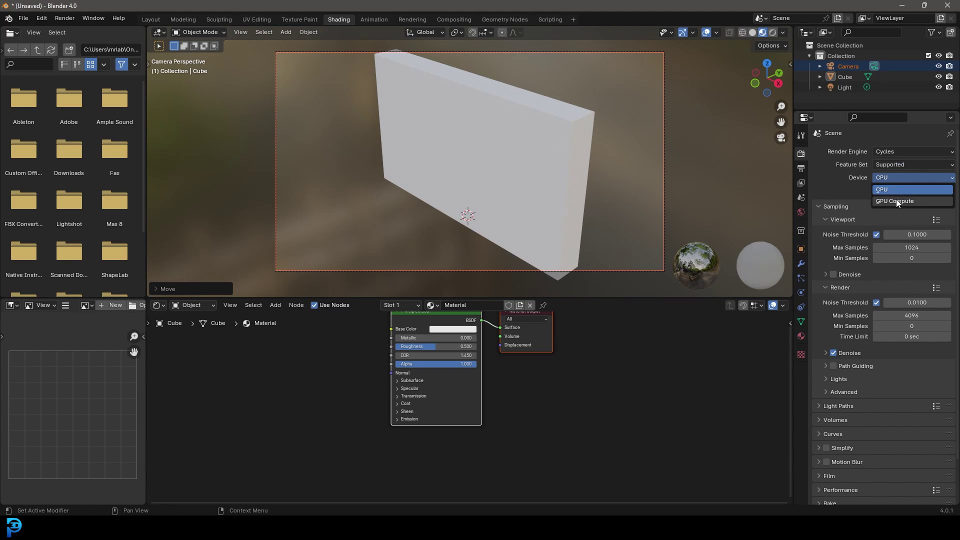
pyautogui.click(896, 202)
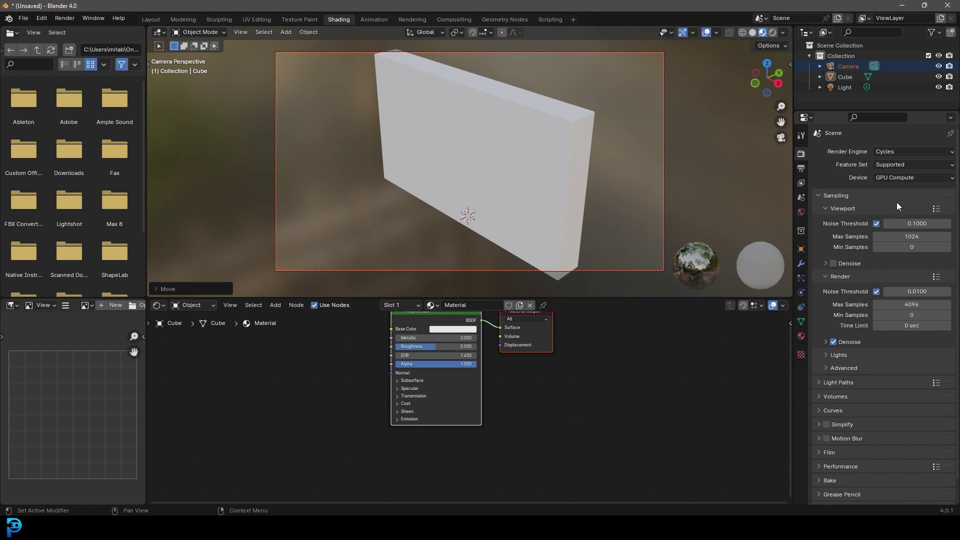
# - Set the render's maximum samples to 50 and switch the viewport to rendered shading
pyautogui.click(909, 305)
pyautogui.press('Return')
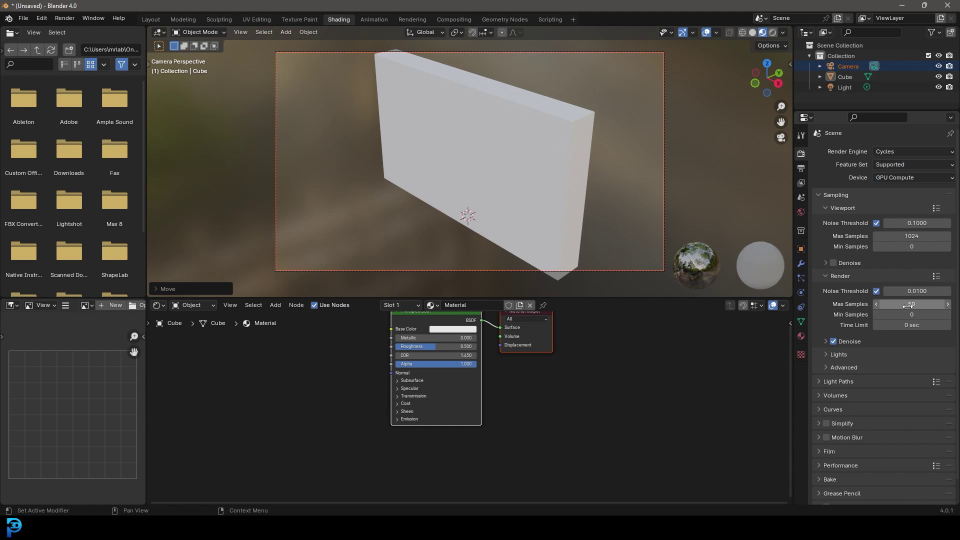
pyautogui.press('z')
pyautogui.click(502, 109)
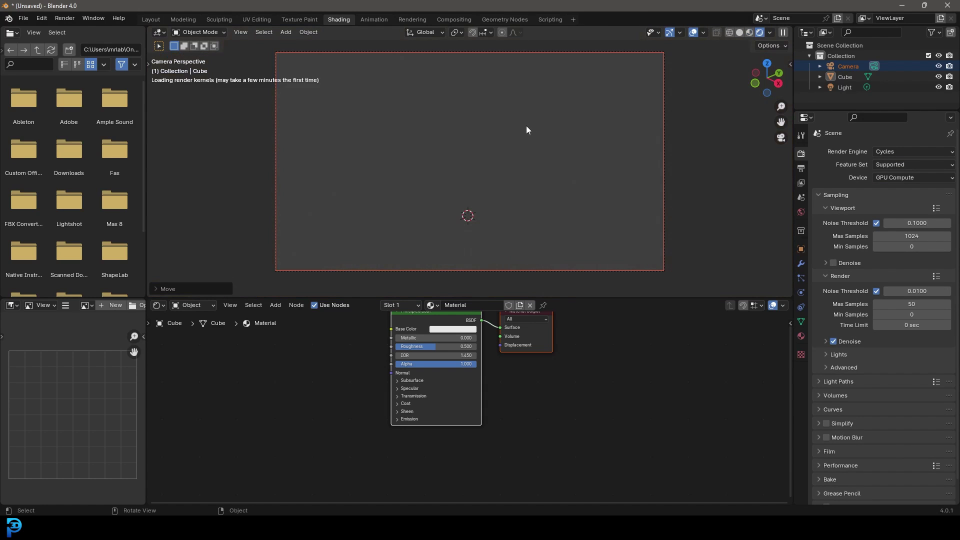
# - Add an area light up in front of the wall and rotate it to shine on the wall's front face
pyautogui.hotkey('shift', 'a')
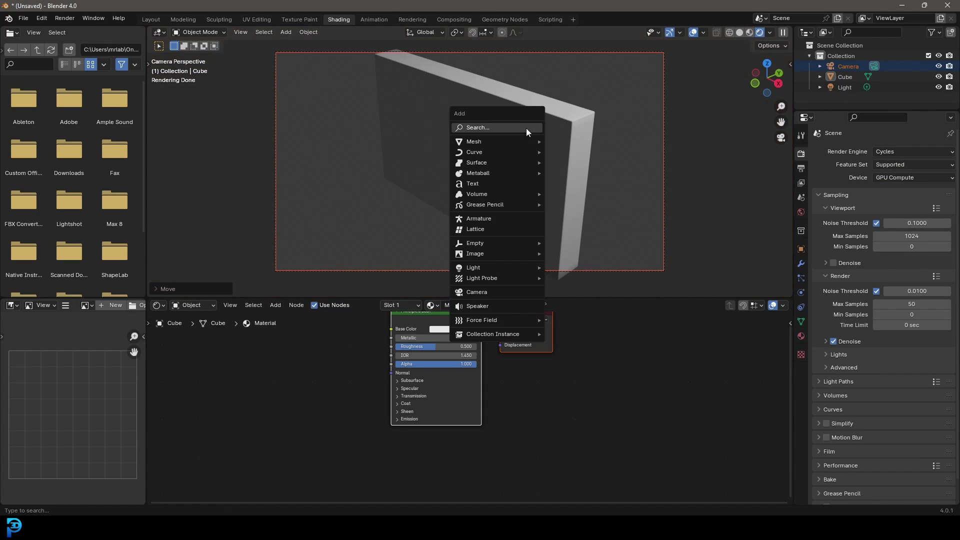
pyautogui.moveTo(495, 268)
pyautogui.click(571, 299)
pyautogui.moveTo(551, 214); pyautogui.dragTo(417, 66, button='middle')
pyautogui.press('r')
pyautogui.click(608, 294)
# - Set the area light's power to 350 W and enlarge it to about 3.04 m, returning to the camera view
pyautogui.click(800, 292)
pyautogui.click(911, 222)
pyautogui.write('350')
pyautogui.press('Return')
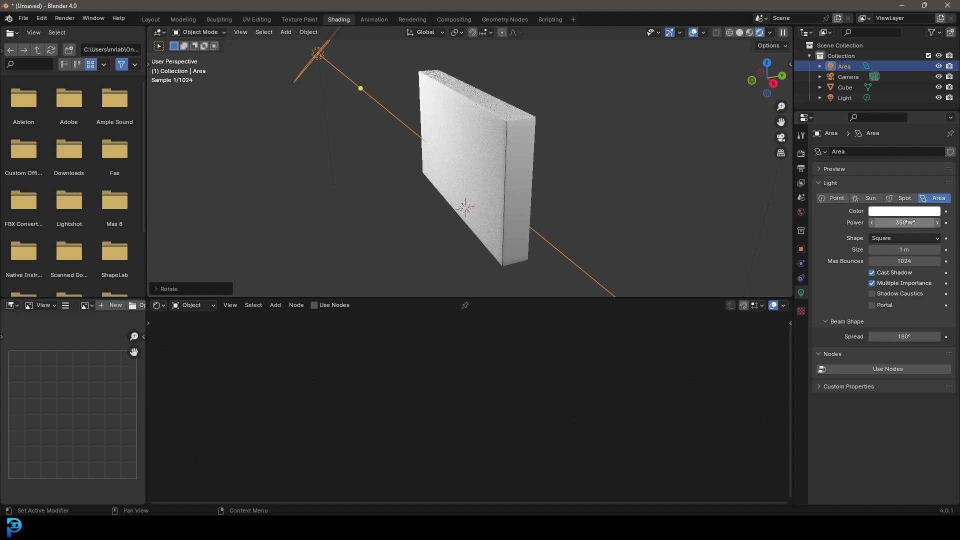
pyautogui.moveTo(903, 249); pyautogui.dragTo(950, 249)
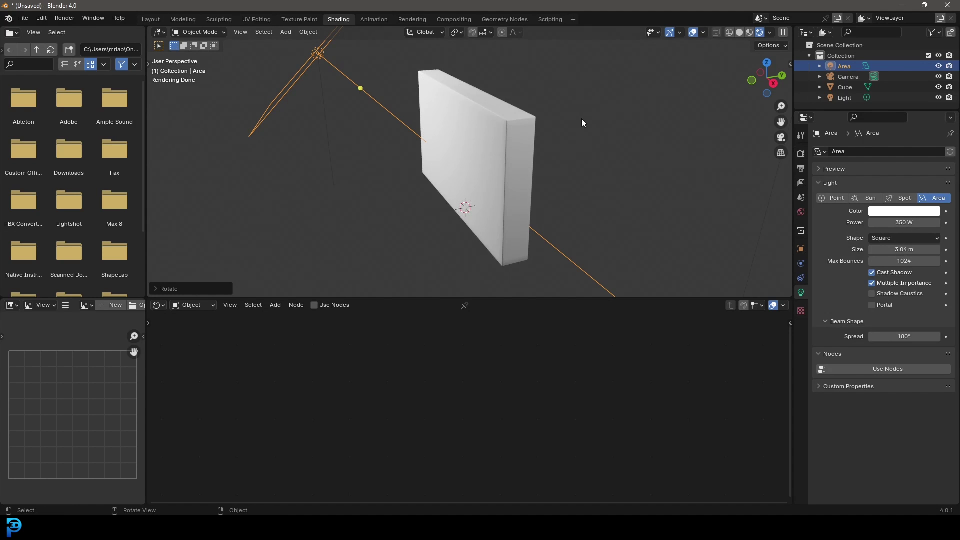
pyautogui.press('KP_0')
pyautogui.scroll(4, 575, 120)
pyautogui.scroll(-3, 507, 161)
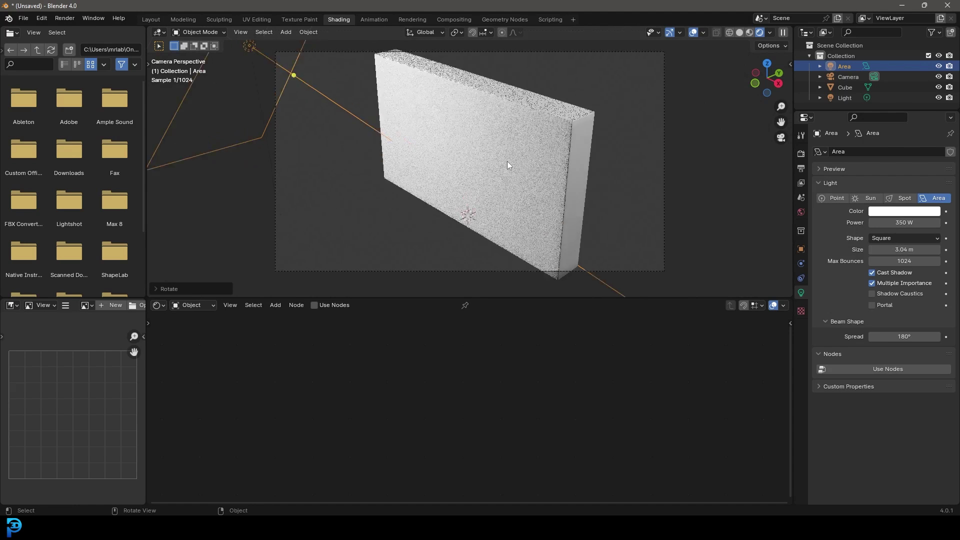
pyautogui.scroll(2, 532, 103)
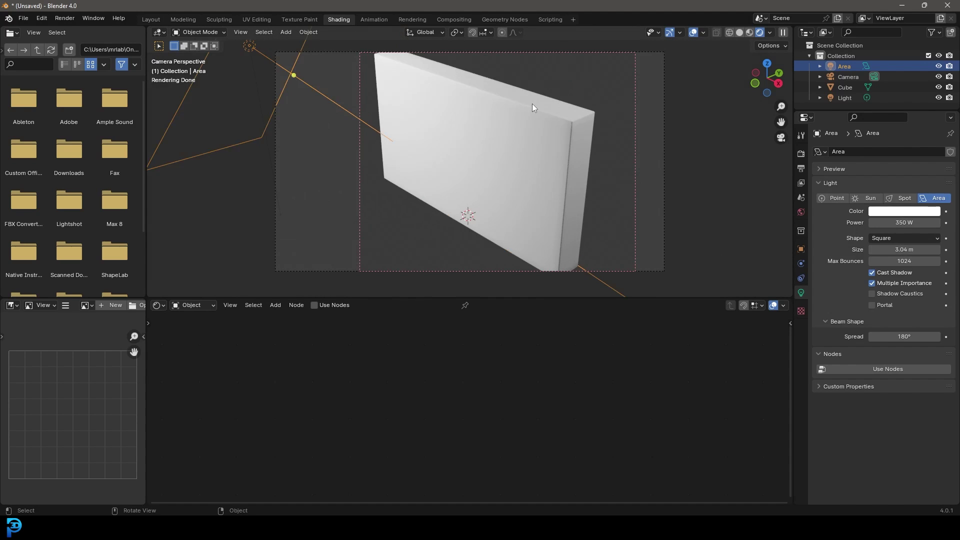
# - Select the wall to show its material nodes and enlarge the shader node editor upward
pyautogui.click(532, 105)
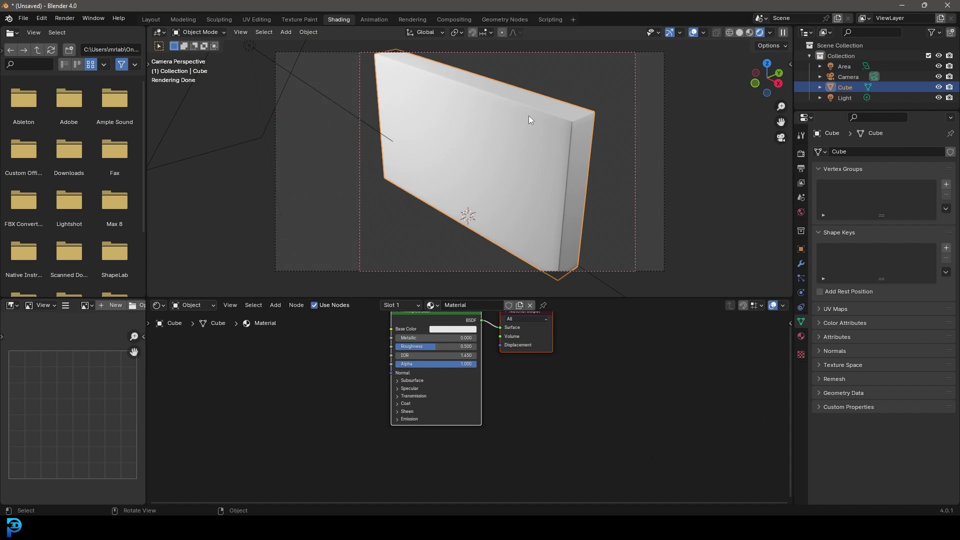
pyautogui.keyDown('ctrl'); pyautogui.moveTo(399, 374); pyautogui.dragTo(411, 354, button='middle'); pyautogui.keyUp('ctrl')
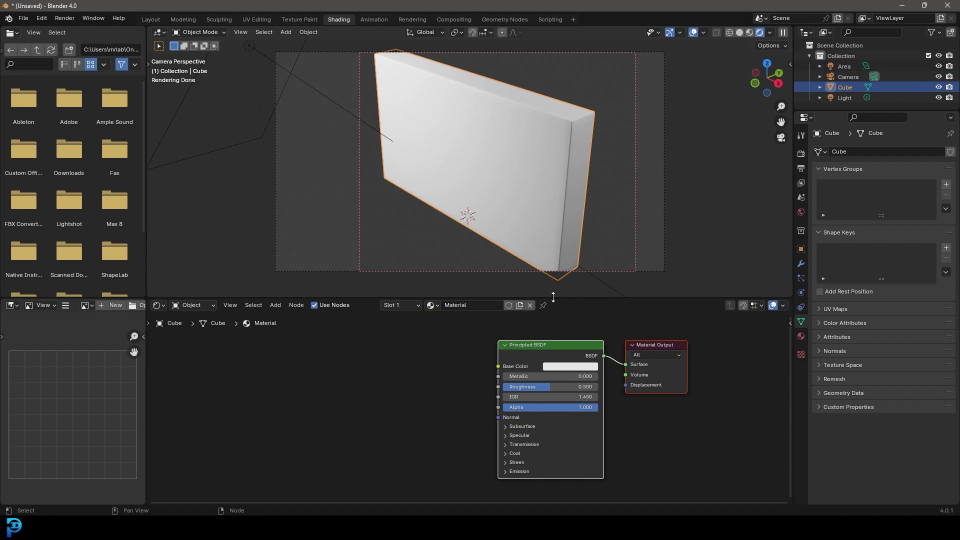
pyautogui.moveTo(553, 297); pyautogui.dragTo(553, 233)
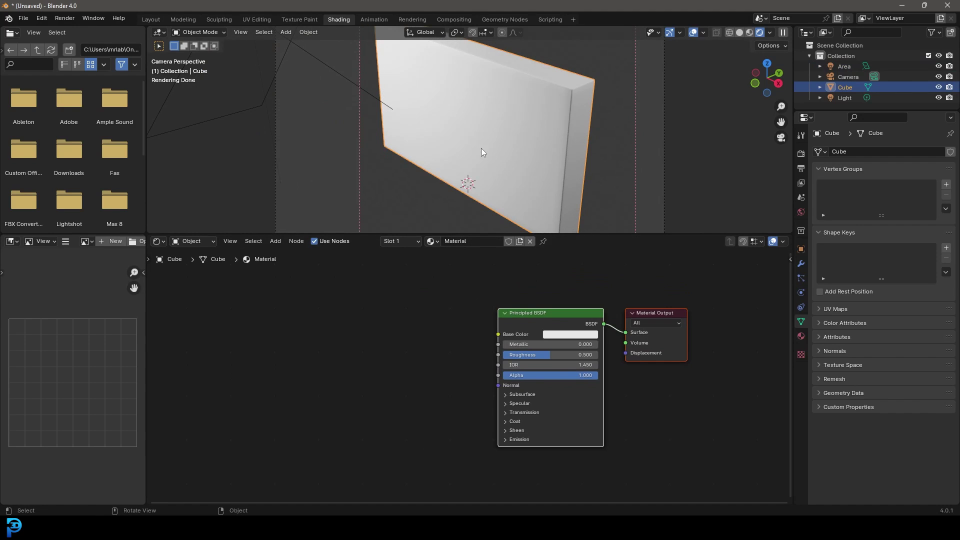
# - Rename the wall's material as bricks and make room for nodes before the Principled BSDF
pyautogui.doubleClick(466, 240)
pyautogui.write('bricks')
pyautogui.press('Return')
pyautogui.moveTo(387, 305); pyautogui.dragTo(412, 307, button='middle')
pyautogui.scroll(1, 412, 316)
pyautogui.moveTo(563, 298); pyautogui.dragTo(501, 309, button='middle')
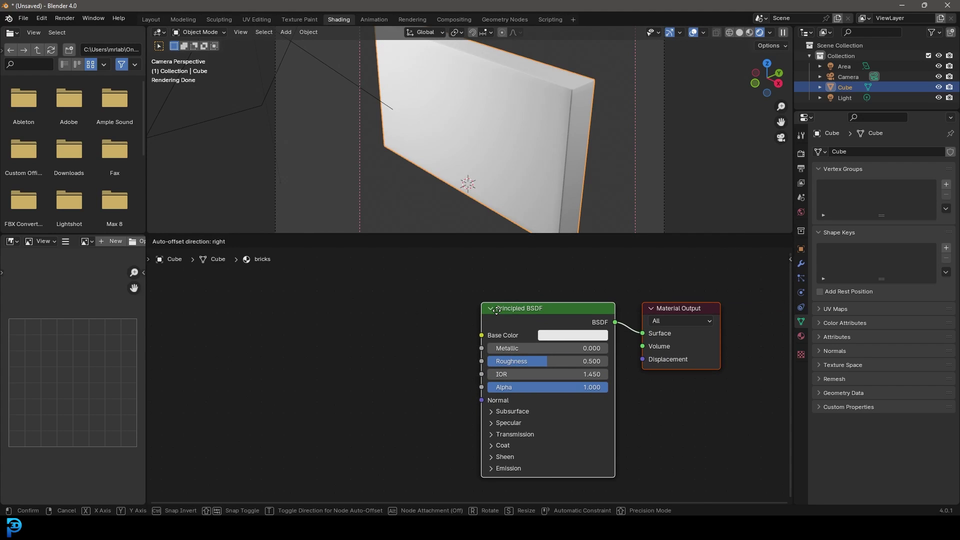
pyautogui.moveTo(414, 347); pyautogui.dragTo(478, 332, button='middle')
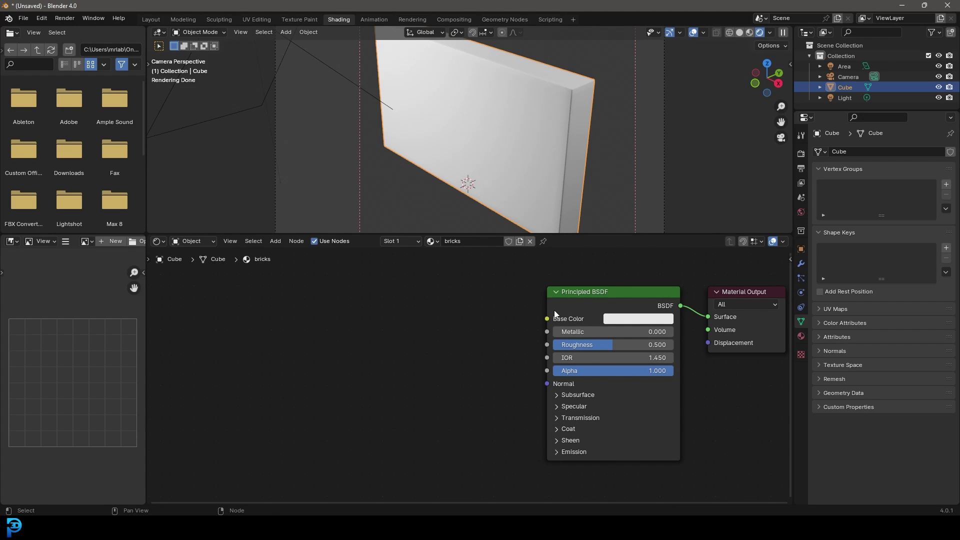
# - Add a Brick Texture node well ahead of the Principled BSDF node
pyautogui.hotkey('shift', 'a')
pyautogui.click(319, 322)
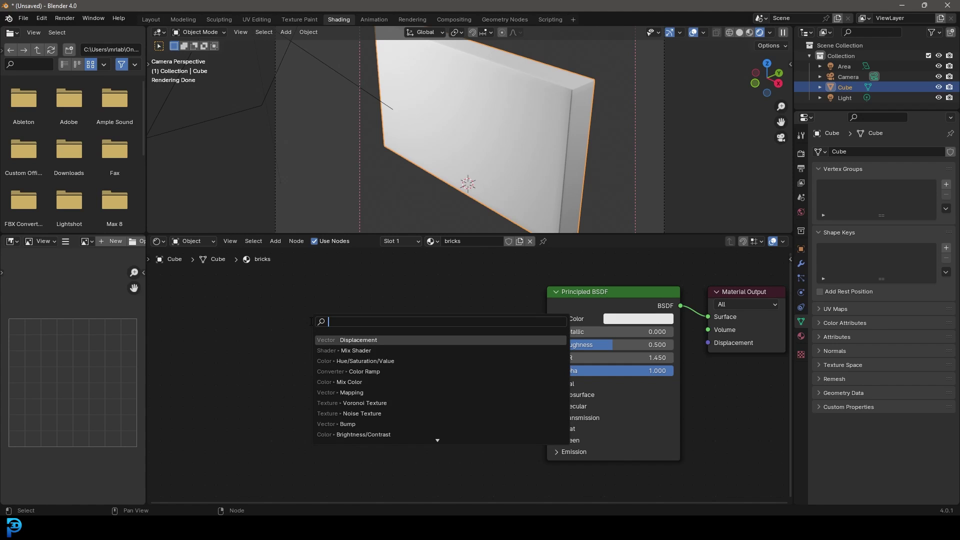
pyautogui.write('brick')
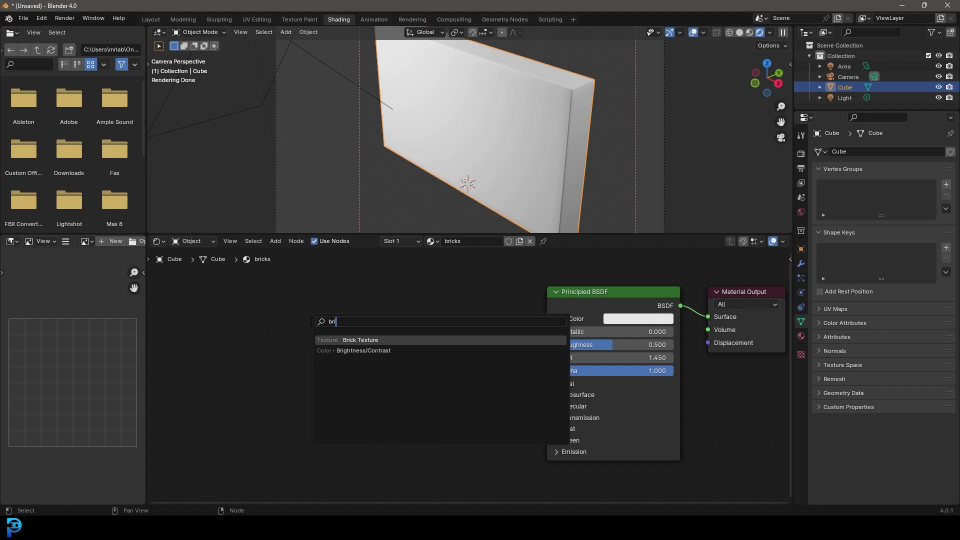
pyautogui.click(357, 339)
pyautogui.click(247, 304)
pyautogui.scroll(-3, 287, 339)
pyautogui.moveTo(325, 328); pyautogui.dragTo(384, 328, button='middle')
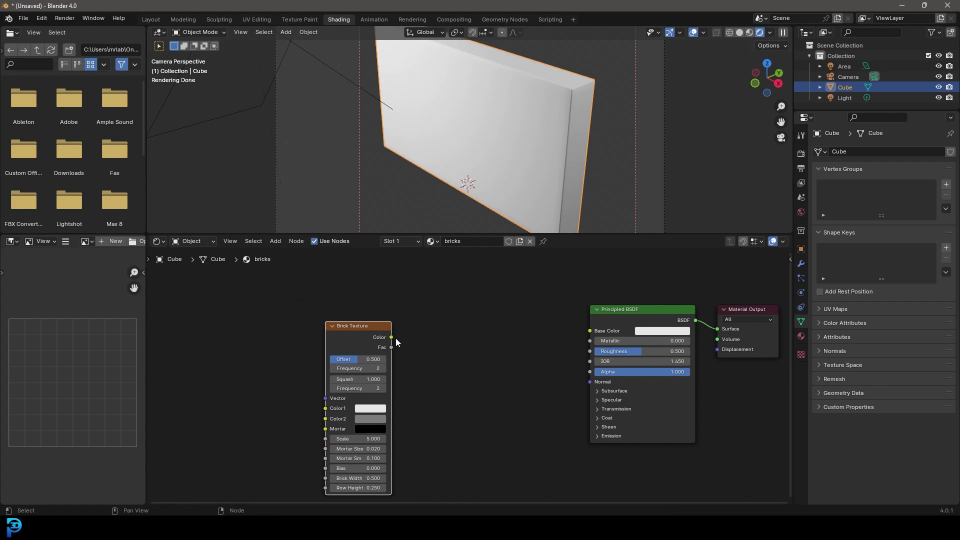
# - Connect the Brick Texture's Color output to the Base Color of the Principled BSDF
pyautogui.press('z')
pyautogui.click(464, 56)
pyautogui.moveTo(391, 337); pyautogui.dragTo(590, 331)
pyautogui.moveTo(622, 312); pyautogui.dragTo(554, 326)
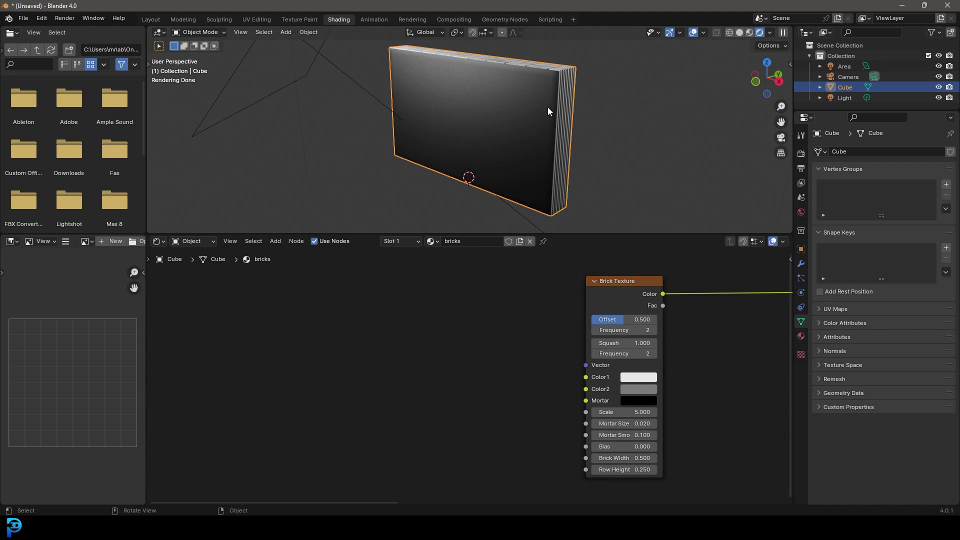
# - Add a Texture Coordinate node with its UV output feeding the Brick Texture's Vector input
pyautogui.moveTo(597, 307); pyautogui.dragTo(496, 313, button='middle')
pyautogui.scroll(2, 502, 313)
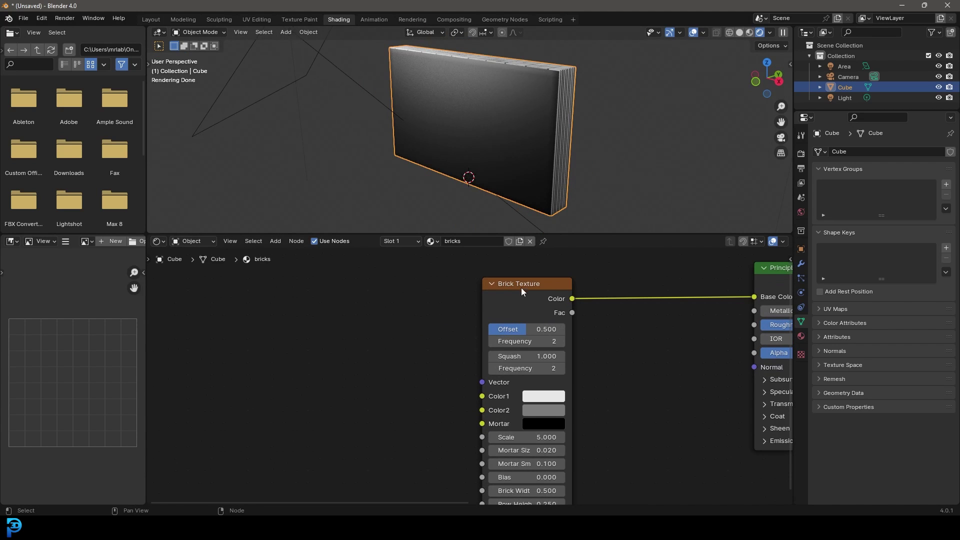
pyautogui.scroll(2, 512, 94)
pyautogui.moveTo(512, 94); pyautogui.dragTo(534, 55, button='middle')
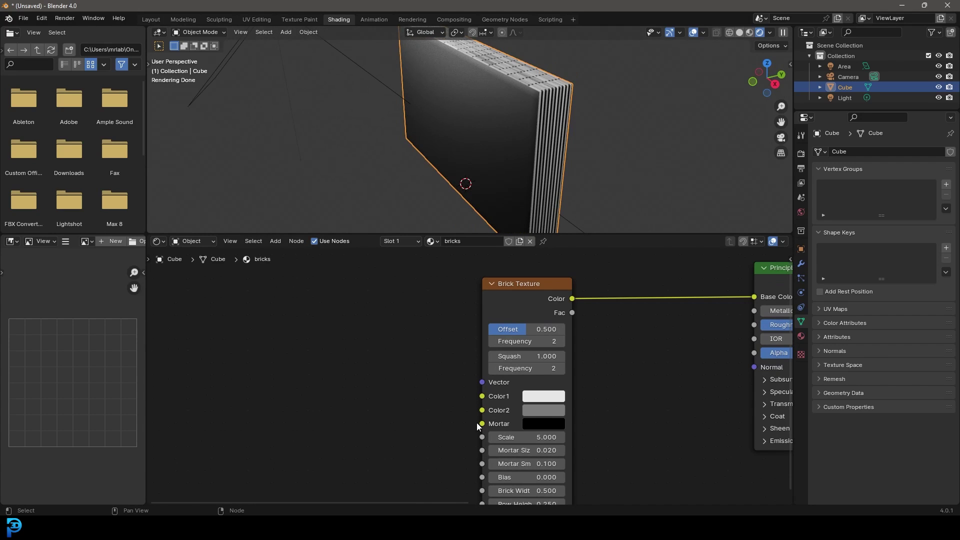
pyautogui.moveTo(483, 384); pyautogui.dragTo(353, 307)
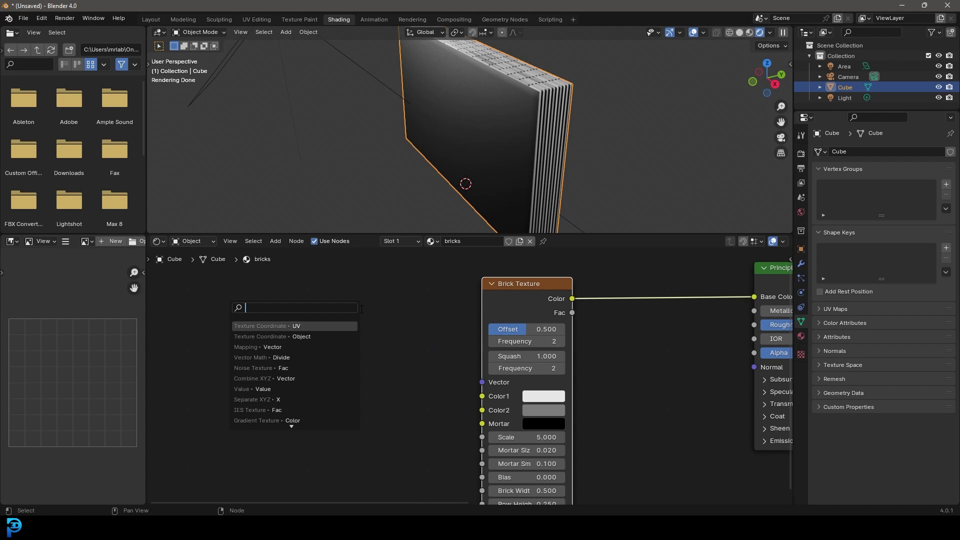
pyautogui.write('uv')
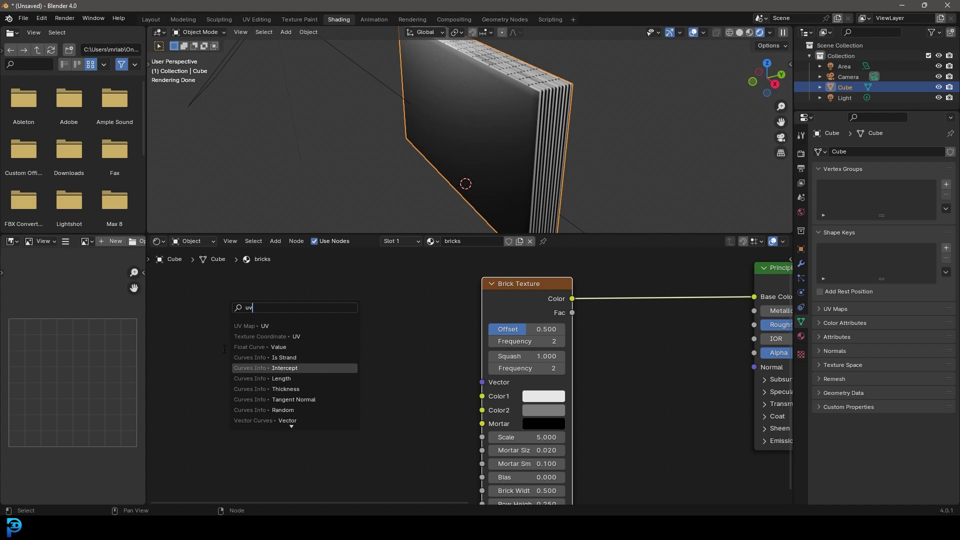
pyautogui.click(302, 338)
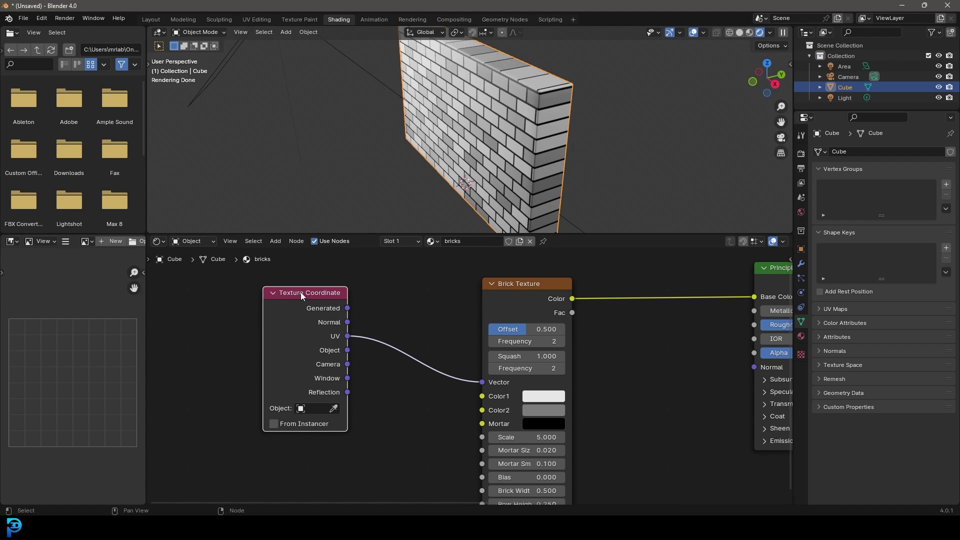
# - Move the Brick Texture node closer to the Texture Coordinate node, leaving space before the Principled BSDF
pyautogui.moveTo(511, 290); pyautogui.dragTo(495, 296)
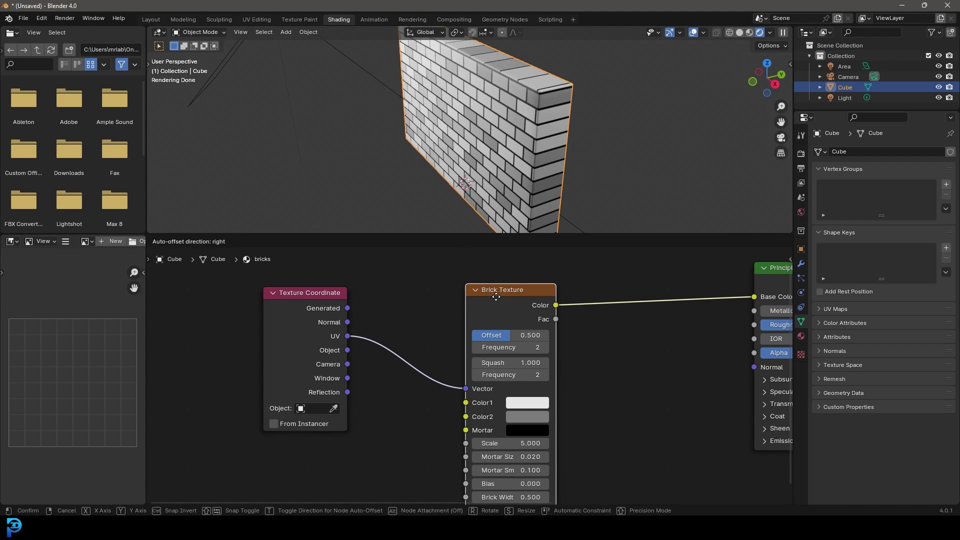
pyautogui.scroll(-3, 478, 154)
pyautogui.scroll(2, 528, 158)
pyautogui.moveTo(478, 154); pyautogui.dragTo(494, 86, button='middle')
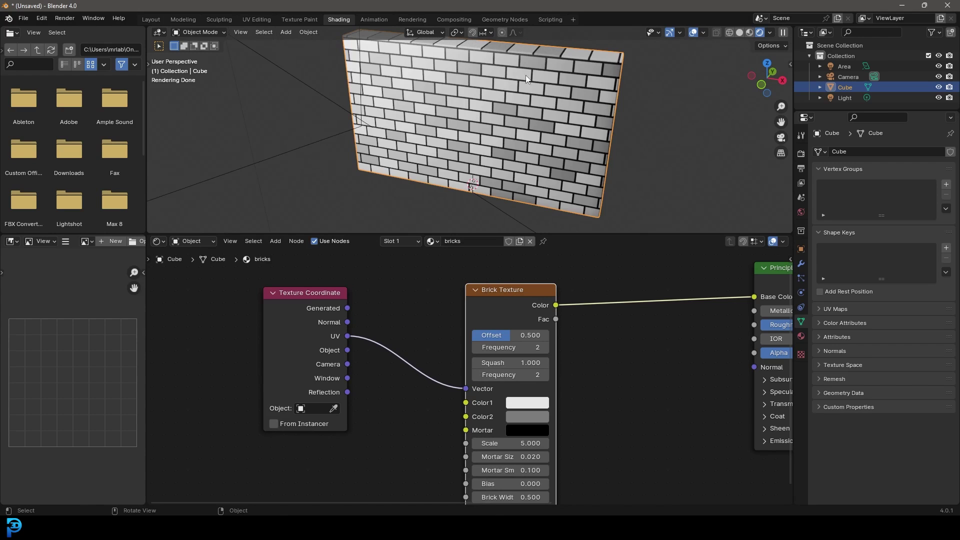
pyautogui.moveTo(609, 370); pyautogui.dragTo(543, 390, button='middle')
pyautogui.moveTo(429, 324); pyautogui.dragTo(342, 298)
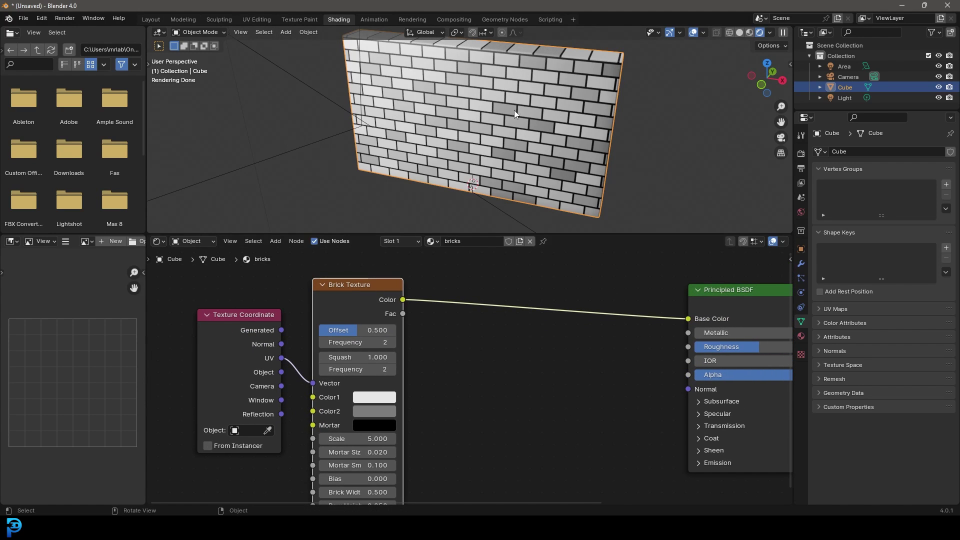
# - Add a Noise Texture node between the Brick Texture and the Principled BSDF
pyautogui.scroll(-6, 428, 312)
pyautogui.moveTo(428, 312); pyautogui.dragTo(425, 328, button='middle')
pyautogui.scroll(4, 445, 317)
pyautogui.hotkey('shift', 'a')
pyautogui.click(472, 302)
pyautogui.write('noi')
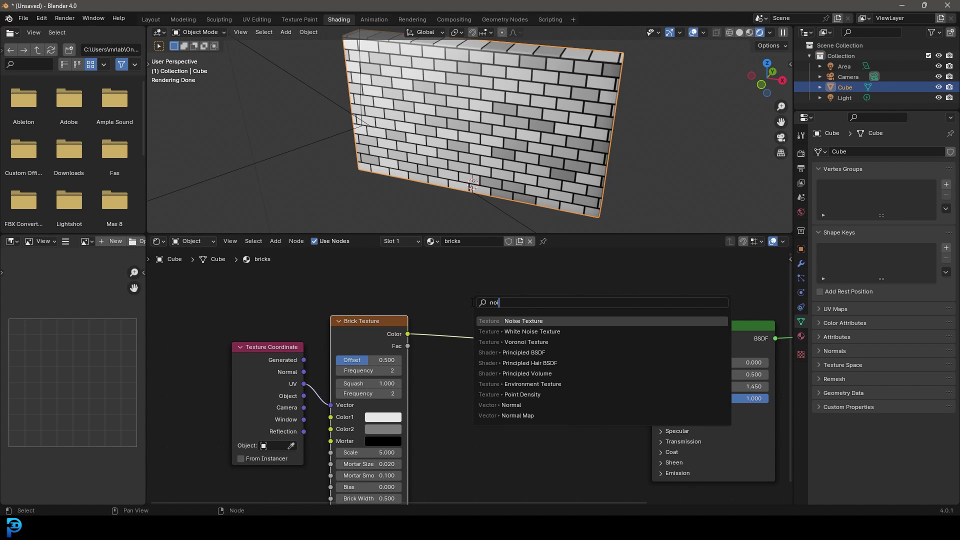
pyautogui.press('Return')
pyautogui.click(473, 365)
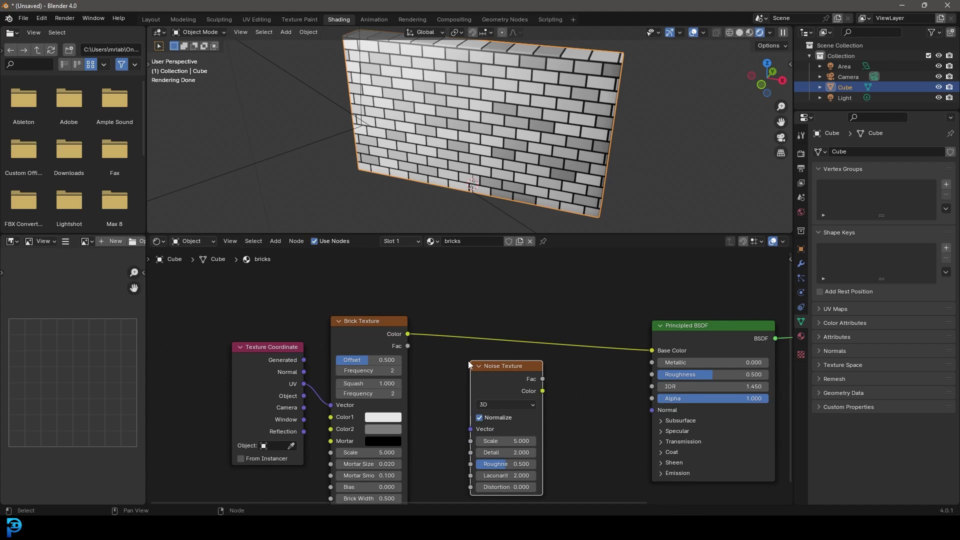
# - Reposition the Noise Texture node directly below the Brick Texture node
pyautogui.scroll(-2, 472, 371)
pyautogui.moveTo(447, 370); pyautogui.dragTo(460, 310, button='middle')
pyautogui.moveTo(496, 313); pyautogui.dragTo(384, 440)
pyautogui.moveTo(512, 372); pyautogui.dragTo(496, 326, button='middle')
pyautogui.moveTo(392, 395); pyautogui.dragTo(393, 399)
# - Add a Mix node between the textures and the Principled BSDF and set its data type to Color
pyautogui.moveTo(461, 346); pyautogui.dragTo(457, 372, button='middle')
pyautogui.scroll(1, 460, 360)
pyautogui.hotkey('shift', 'a')
pyautogui.click(514, 310)
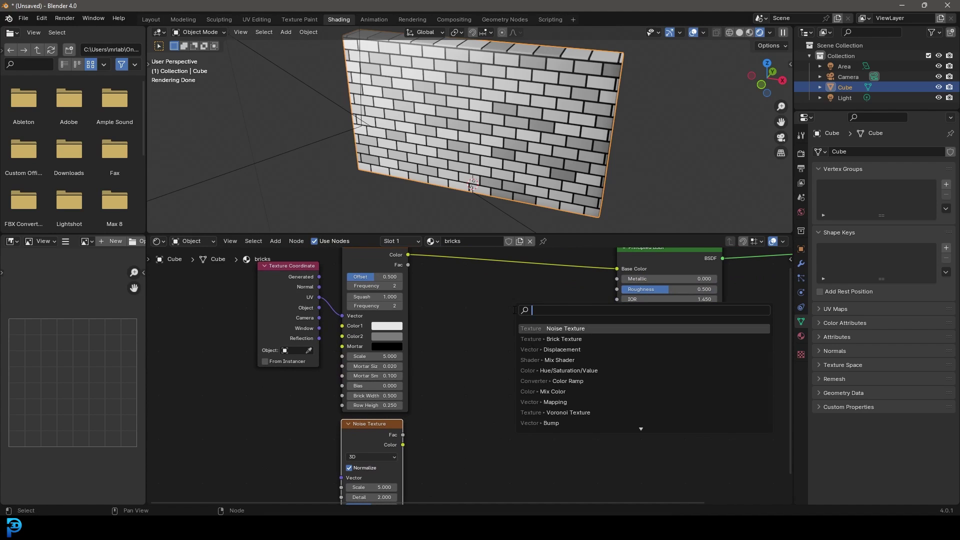
pyautogui.write('mix')
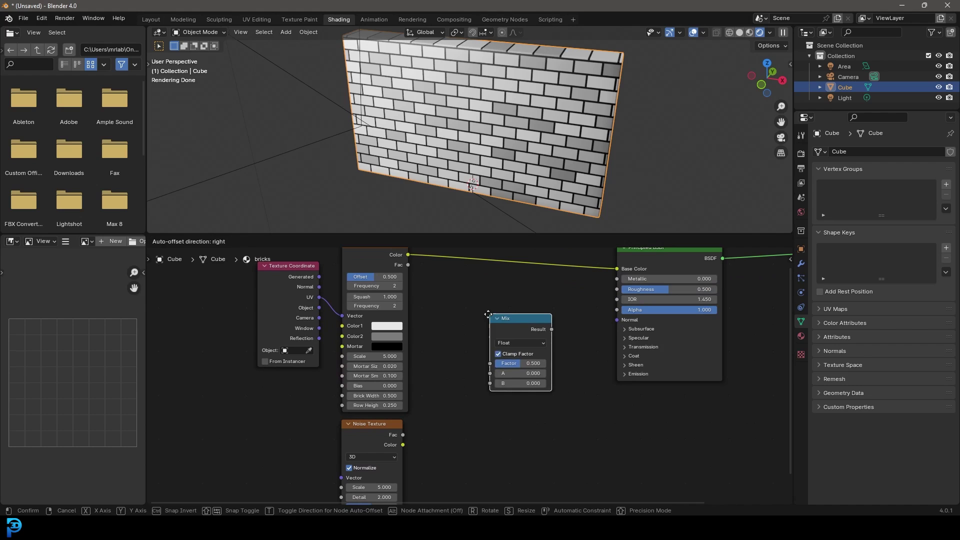
pyautogui.click(488, 315)
pyautogui.click(507, 343)
pyautogui.click(504, 384)
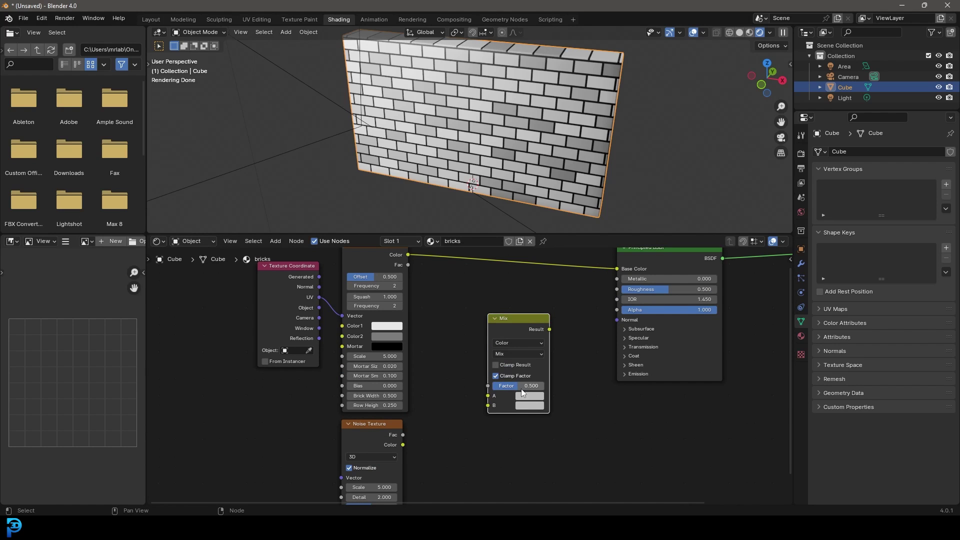
# - Wire the Noise Texture color into Mix input A, the Brick Texture color into B, and the Result into Base Color
pyautogui.moveTo(403, 444); pyautogui.dragTo(490, 396)
pyautogui.moveTo(458, 324); pyautogui.dragTo(451, 346, button='middle')
pyautogui.moveTo(402, 278); pyautogui.dragTo(481, 418)
pyautogui.moveTo(513, 352); pyautogui.dragTo(476, 355)
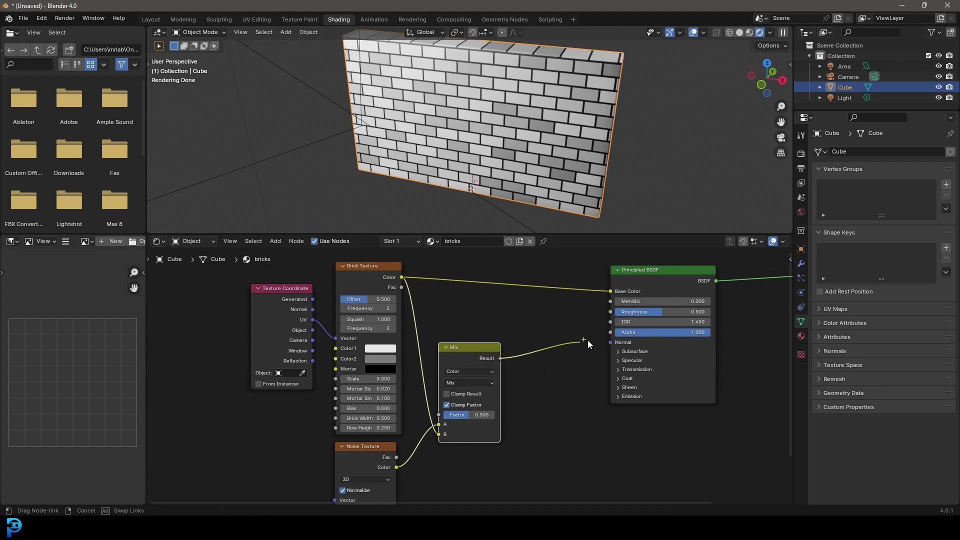
pyautogui.moveTo(611, 289); pyautogui.dragTo(596, 192)
# - Insert a Color Ramp node on the link between the Mix node and the Principled BSDF
pyautogui.moveTo(483, 321); pyautogui.dragTo(489, 333, button='middle')
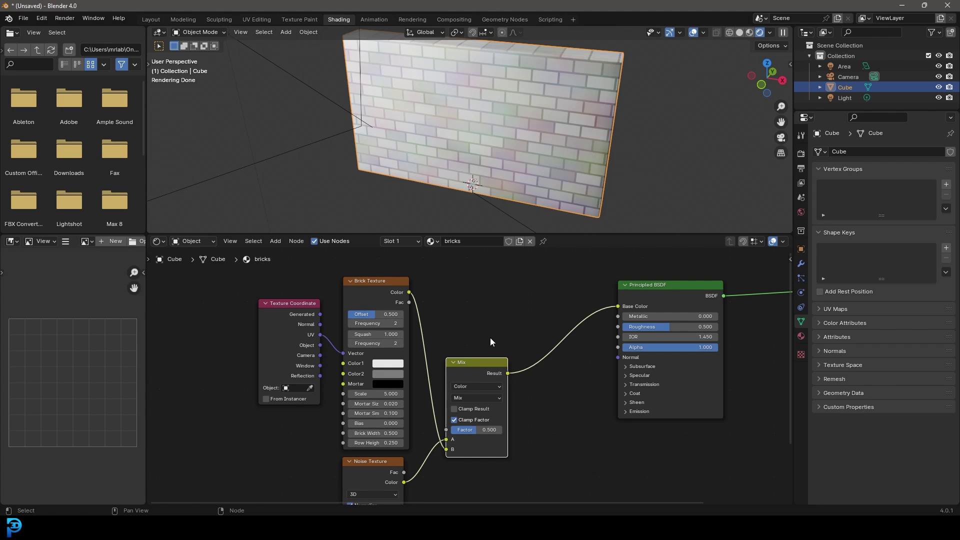
pyautogui.scroll(2, 490, 337)
pyautogui.hotkey('shift', 'a')
pyautogui.write('c')
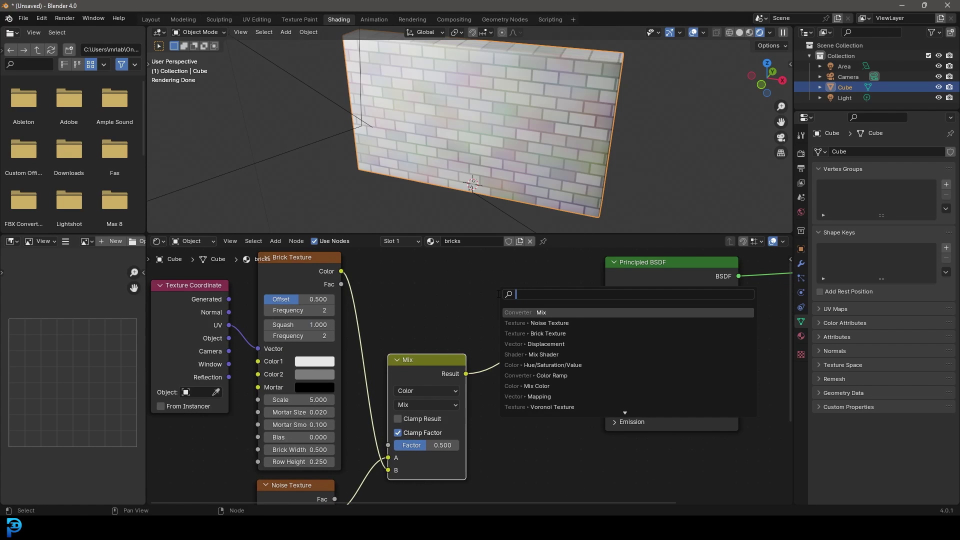
pyautogui.write('olo')
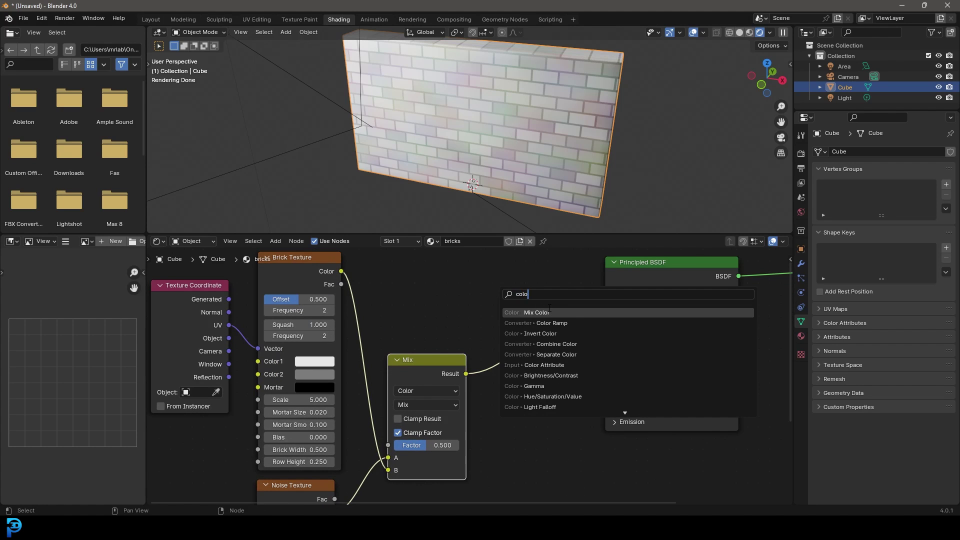
pyautogui.click(545, 323)
pyautogui.click(538, 324)
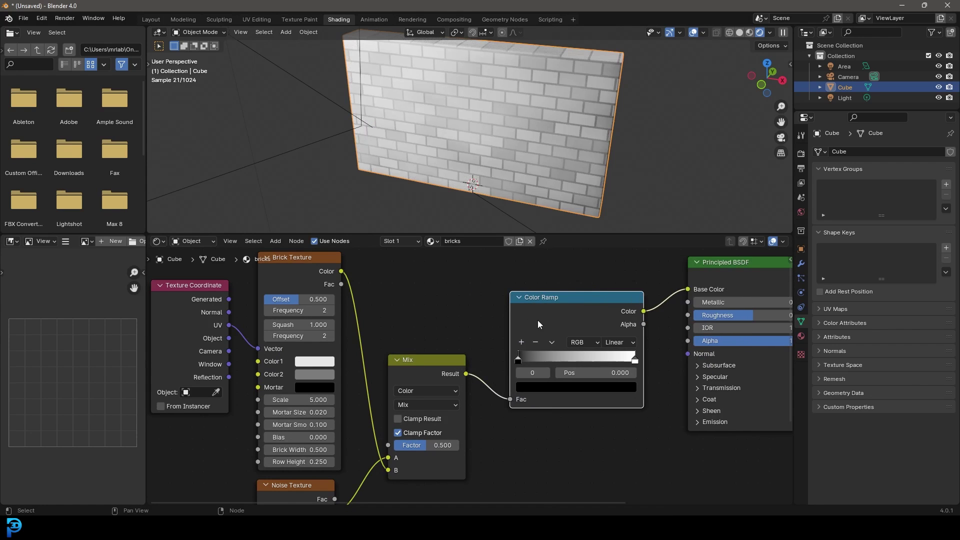
# - Move the Color Ramp's black stop to position 0.169 and its white stop to 0.853
pyautogui.scroll(2, 538, 320)
pyautogui.moveTo(451, 363); pyautogui.dragTo(478, 362)
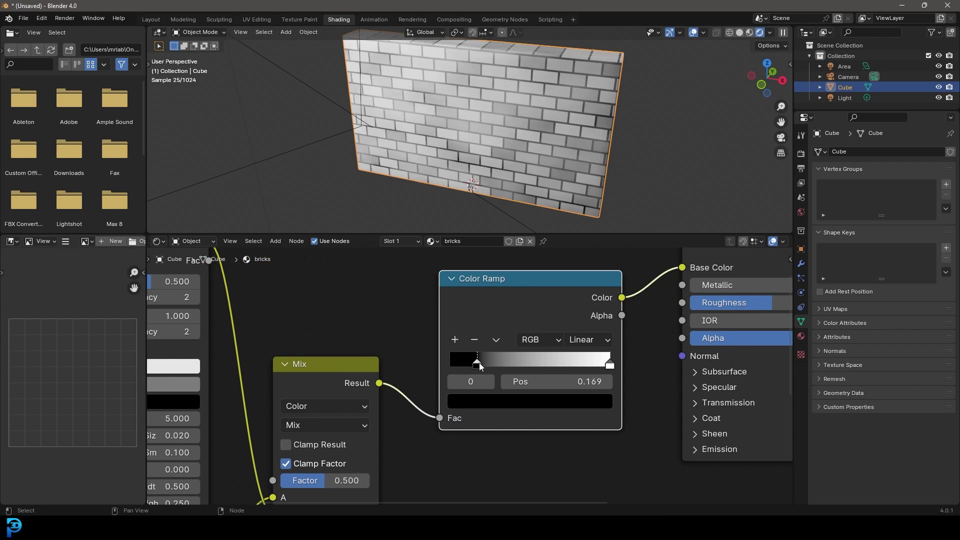
pyautogui.moveTo(609, 363); pyautogui.dragTo(586, 363)
# - Set the Noise Texture's scale to 20, detail to 15 and roughness to 0.877
pyautogui.moveTo(385, 354); pyautogui.dragTo(596, 236, button='middle')
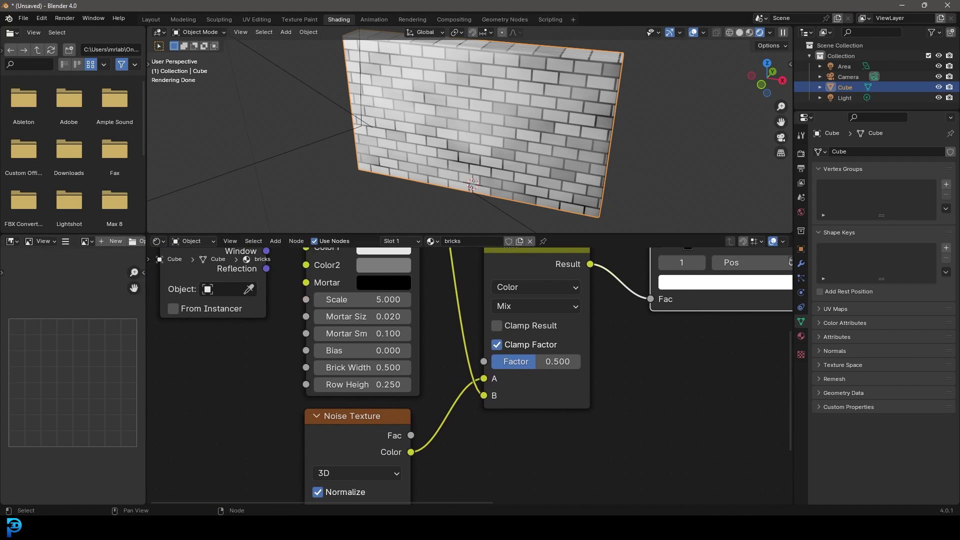
pyautogui.moveTo(394, 460); pyautogui.dragTo(428, 326, button='middle')
pyautogui.click(395, 392)
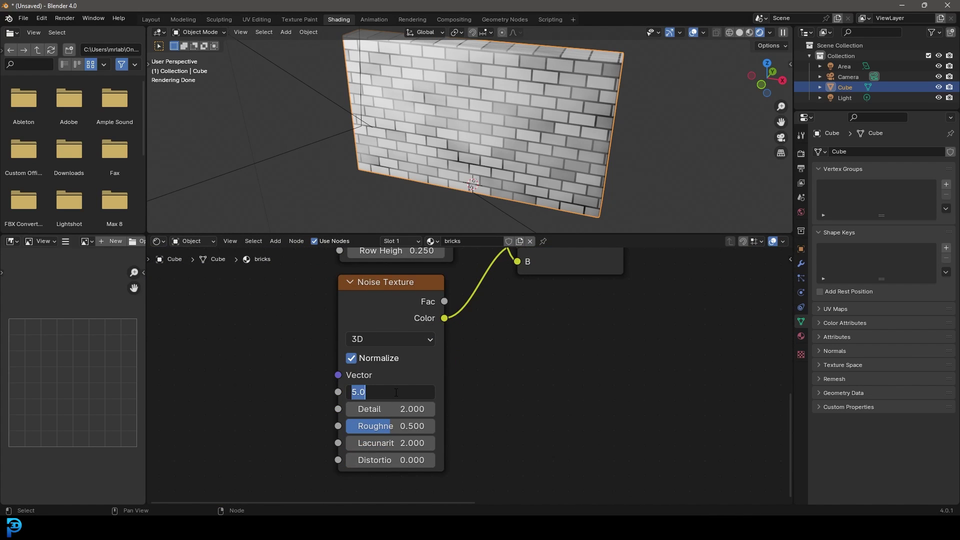
pyautogui.press('Return')
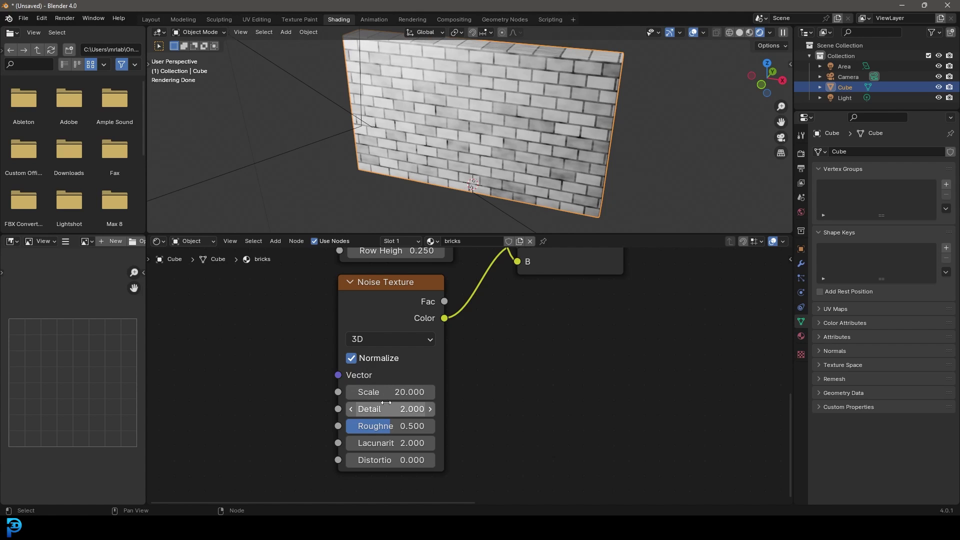
pyautogui.moveTo(390, 409); pyautogui.dragTo(471, 409)
pyautogui.moveTo(388, 426); pyautogui.dragTo(417, 426)
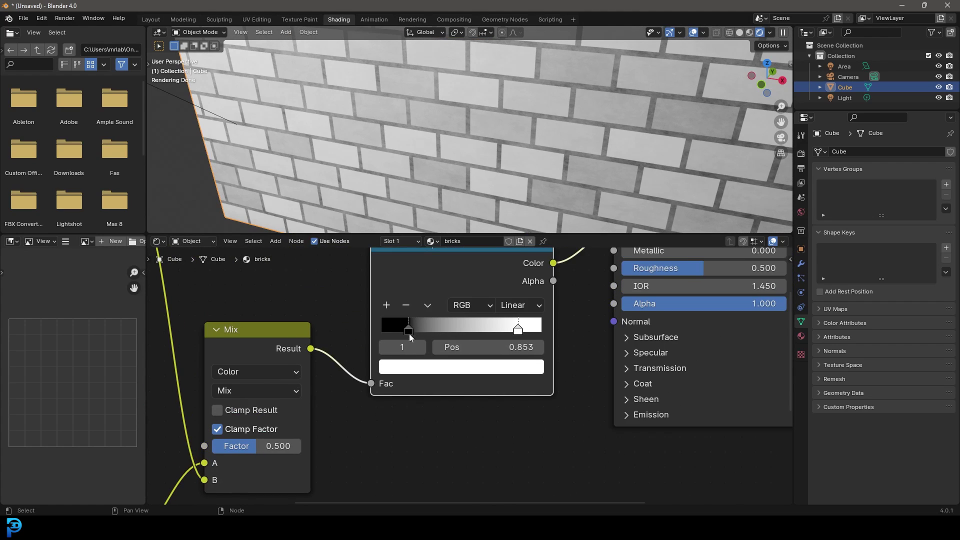
# - Recolor the Color Ramp's black stop to a brick red with a value of about 0.176
pyautogui.moveTo(409, 334); pyautogui.dragTo(391, 351, button='middle')
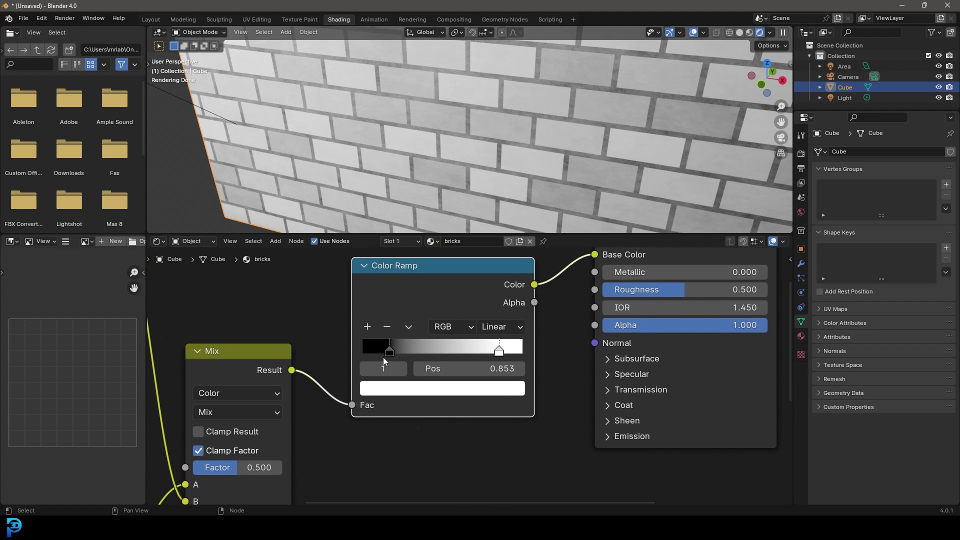
pyautogui.click(389, 351)
pyautogui.click(443, 389)
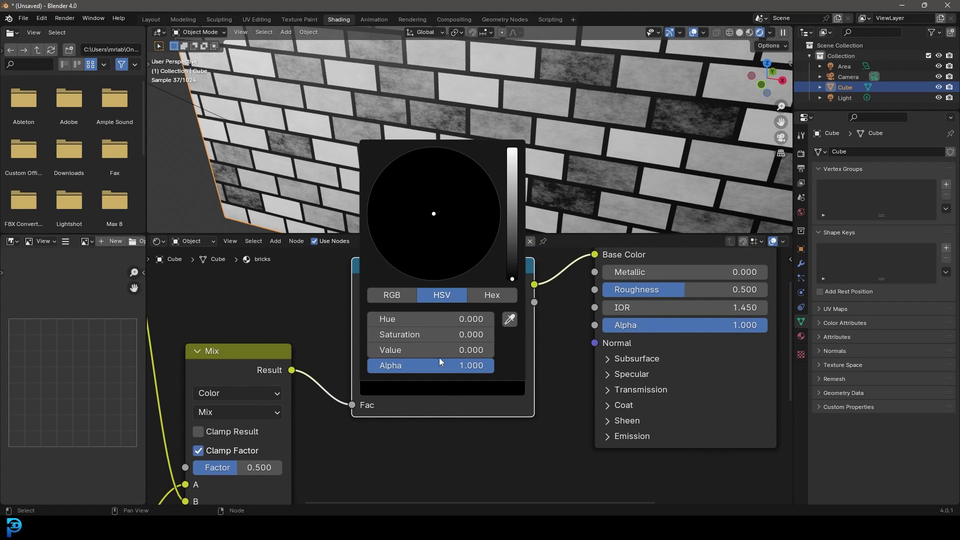
pyautogui.click(515, 220)
pyautogui.click(421, 256)
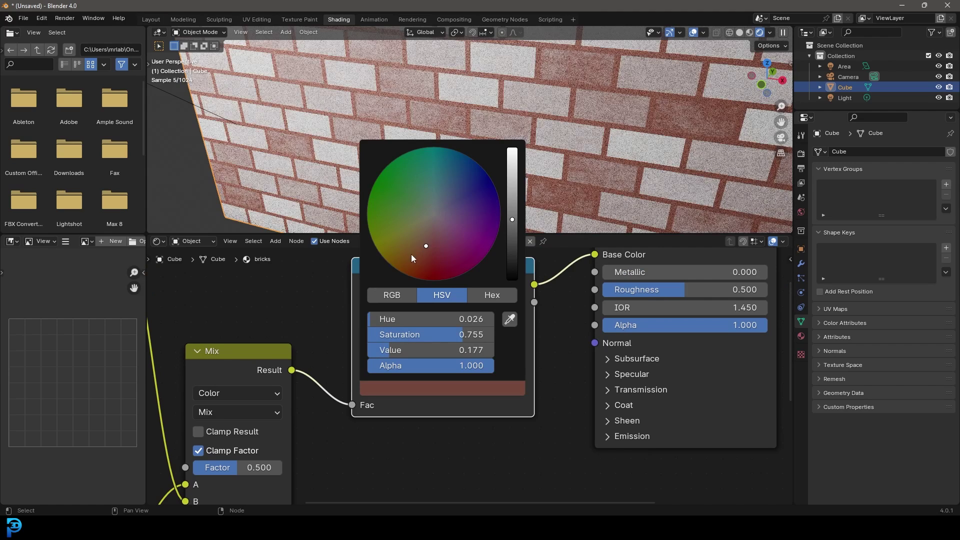
# - Position the ramp stops at 0.347 and 0.644 and color the second dark maroon with hue 0.972, saturation 0.750 and value 0.021
pyautogui.moveTo(499, 351); pyautogui.dragTo(466, 356)
pyautogui.click(461, 389)
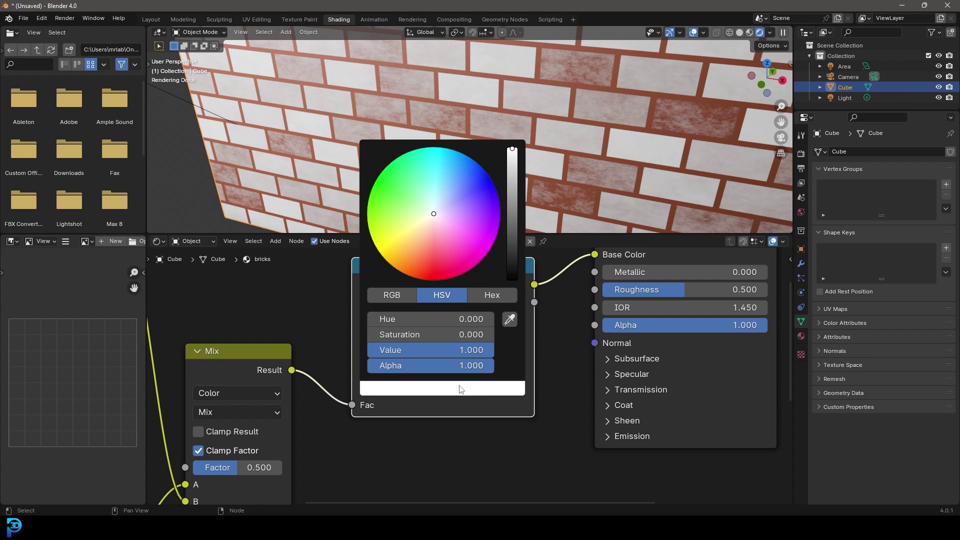
pyautogui.click(508, 260)
pyautogui.click(446, 253)
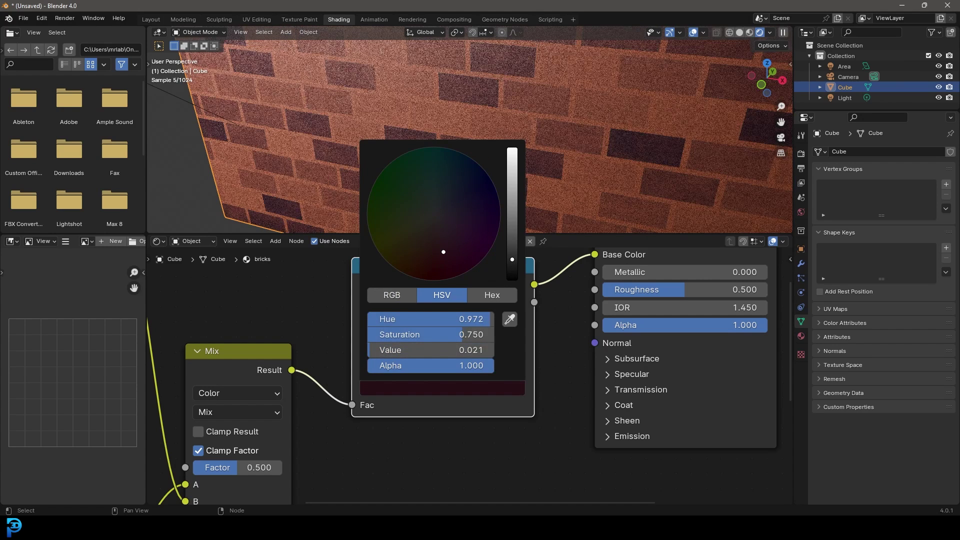
pyautogui.scroll(-6, 523, 170)
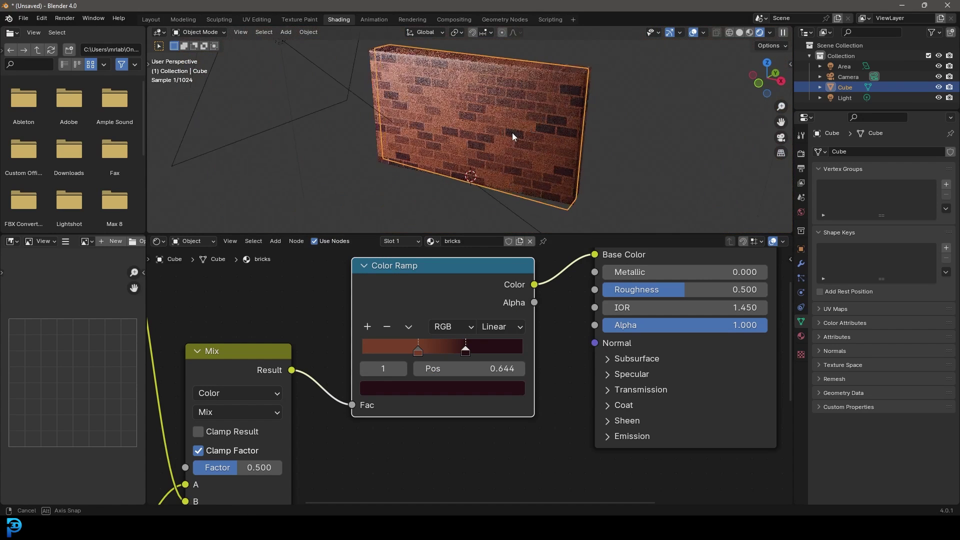
# - Brighten the brick-red stop of the Color Ramp slightly
pyautogui.click(420, 351)
pyautogui.click(475, 388)
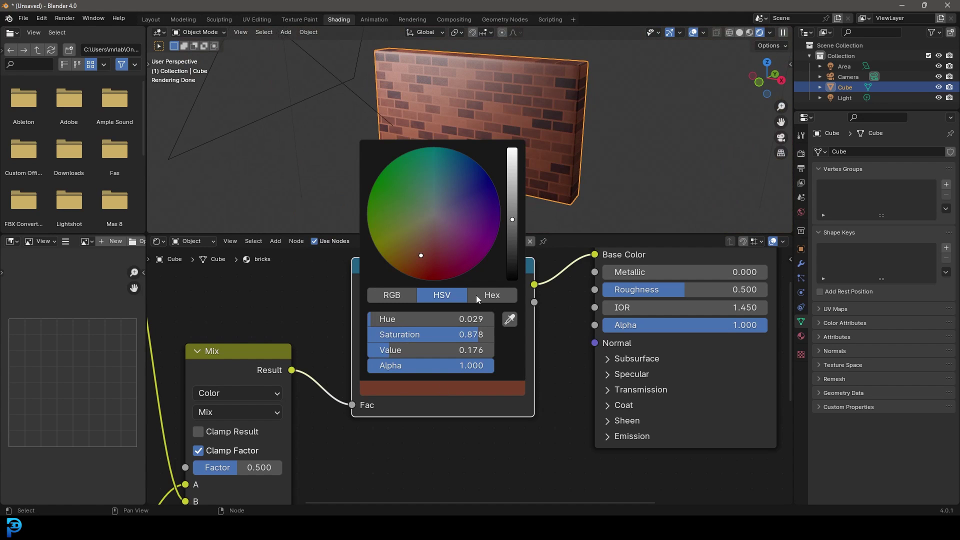
pyautogui.moveTo(512, 219); pyautogui.dragTo(511, 207)
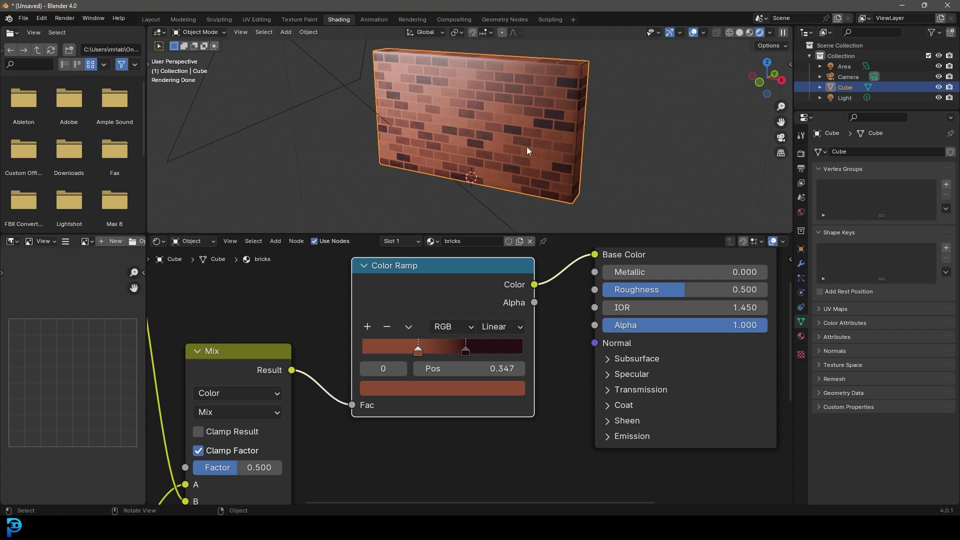
# - Make room before the Principled BSDF, add a second Color Ramp below the first and wire the Mix Result into its Fac
pyautogui.press('Home')
pyautogui.moveTo(733, 428); pyautogui.dragTo(680, 300)
pyautogui.moveTo(474, 428); pyautogui.dragTo(478, 392, button='middle')
pyautogui.scroll(3, 478, 388)
pyautogui.hotkey('shift', 'a')
pyautogui.write('colo')
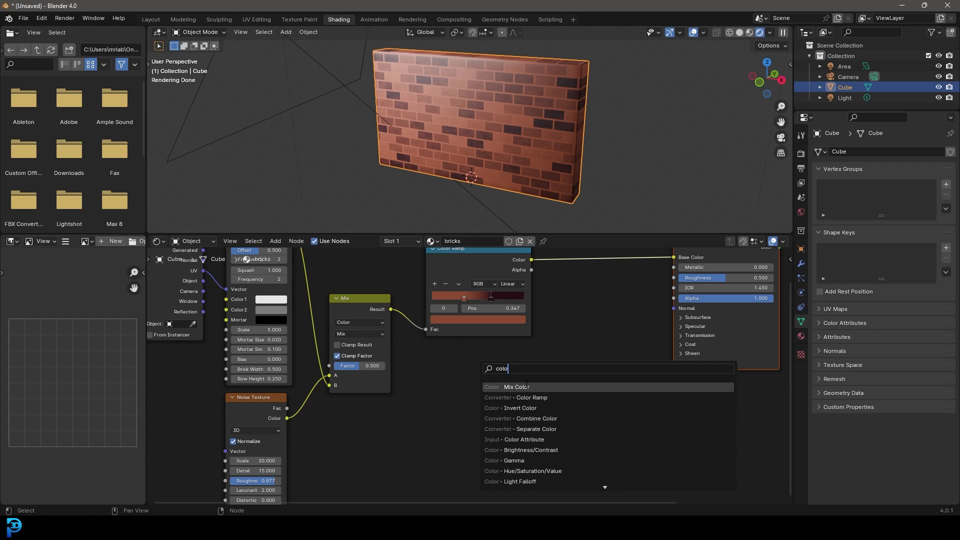
pyautogui.click(531, 397)
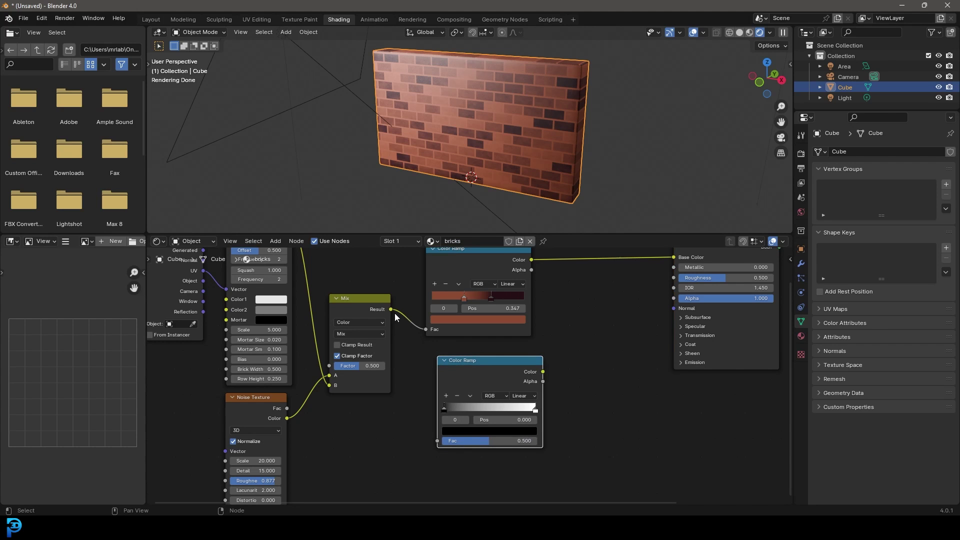
pyautogui.moveTo(392, 310); pyautogui.dragTo(441, 441)
# - Connect the second Color Ramp's Color output to the Principled BSDF's Normal input
pyautogui.moveTo(582, 354); pyautogui.dragTo(424, 431, button='middle')
pyautogui.scroll(4, 473, 401)
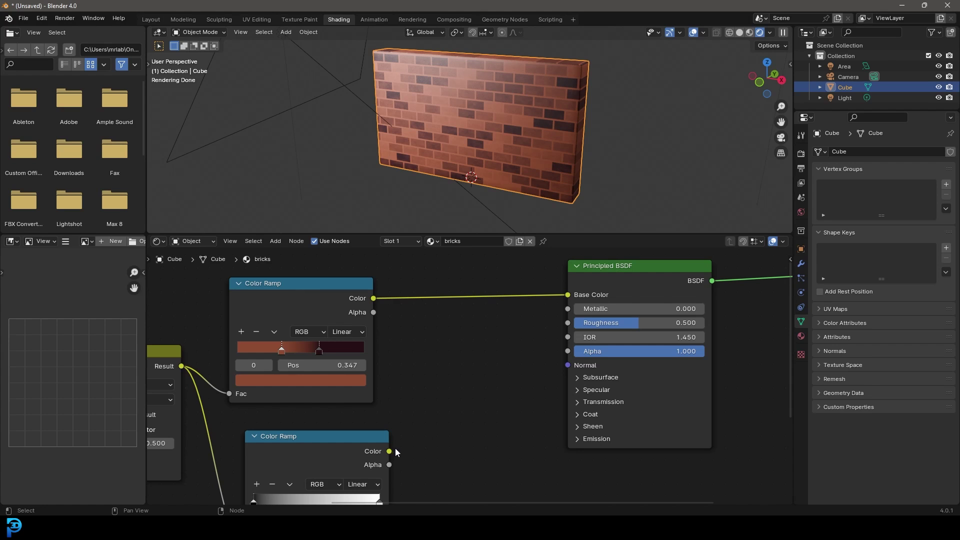
pyautogui.moveTo(535, 384); pyautogui.dragTo(568, 365)
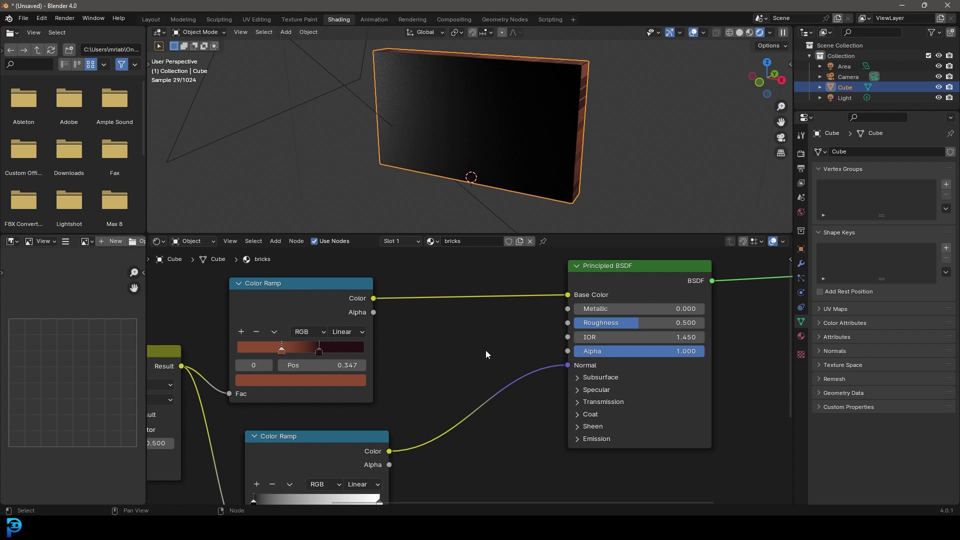
# - Insert a Bump node on the Normal link and feed the second Color Ramp's color into its Height input
pyautogui.hotkey('shift', 'a')
pyautogui.write('bump')
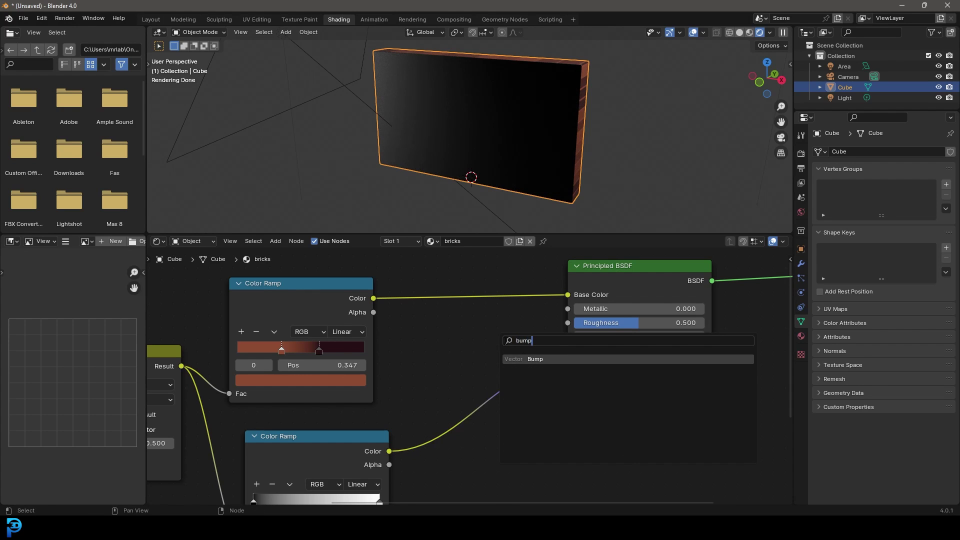
pyautogui.press('Return')
pyautogui.click(447, 347)
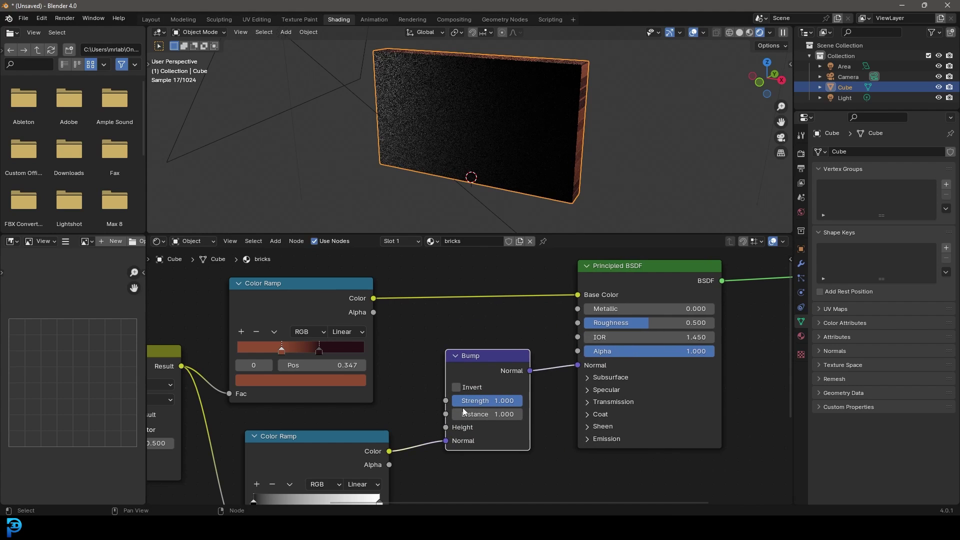
pyautogui.moveTo(449, 429); pyautogui.dragTo(446, 428)
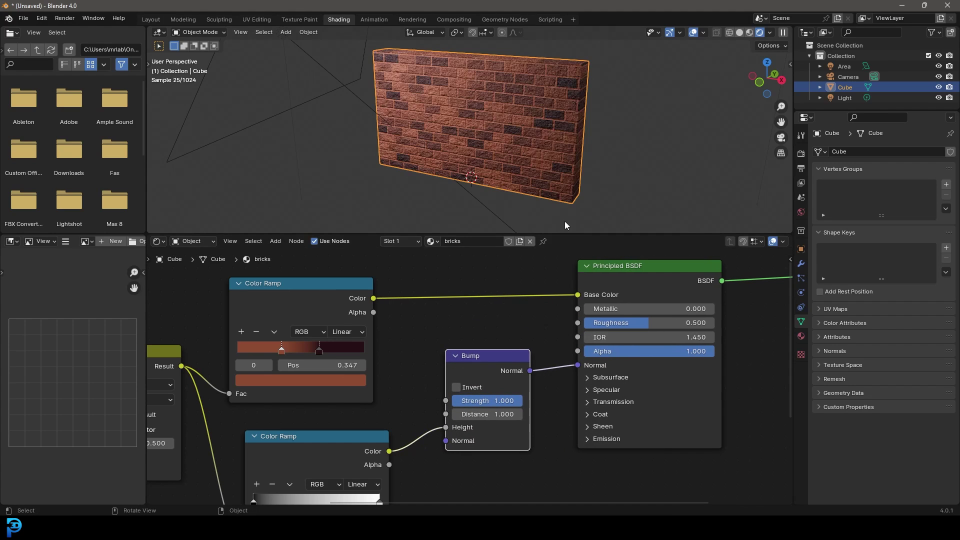
# - Reduce the Bump node's strength to 0.361
pyautogui.scroll(4, 517, 103)
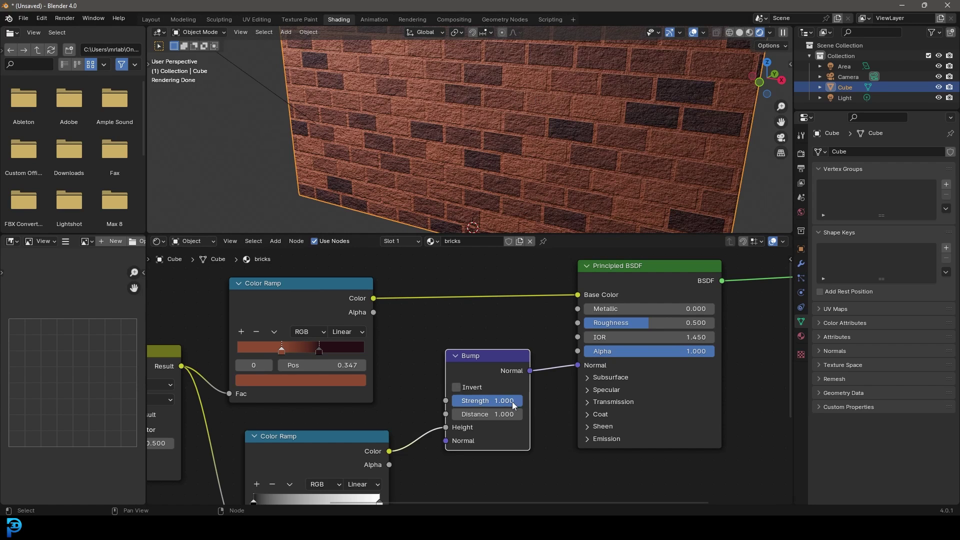
pyautogui.moveTo(514, 401); pyautogui.dragTo(490, 401)
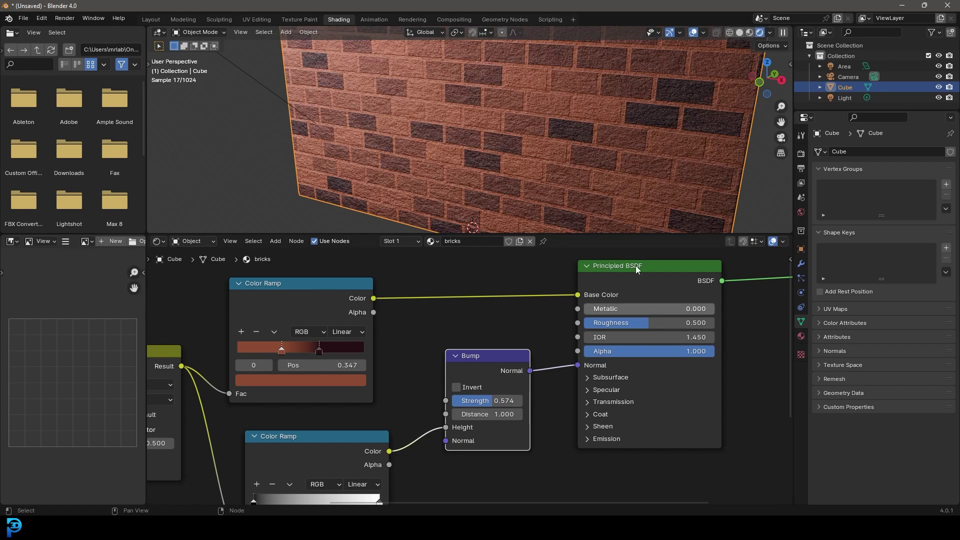
pyautogui.moveTo(509, 401); pyautogui.dragTo(477, 401)
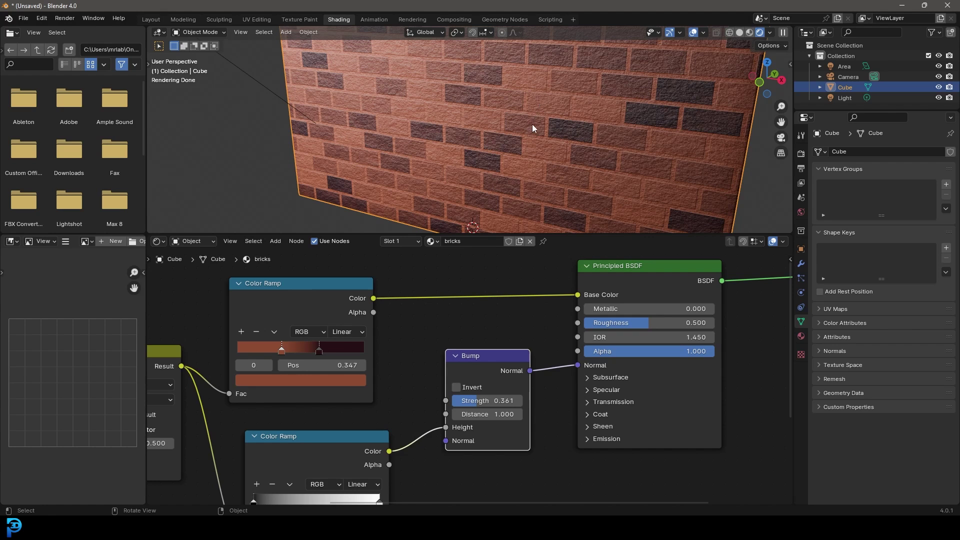
# - Move the Material Output farther from the Principled BSDF and place a duplicate of the Principled BSDF above the original
pyautogui.scroll(-4, 514, 411)
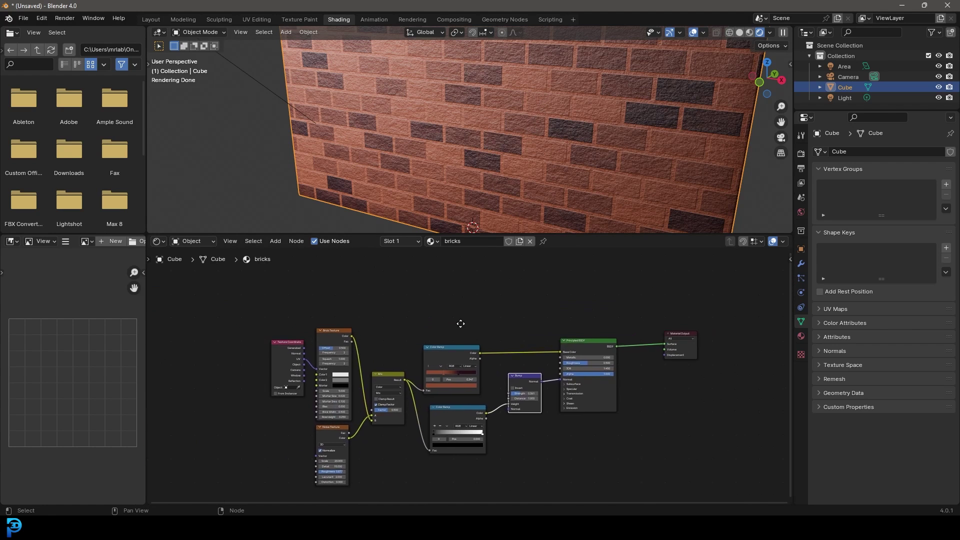
pyautogui.moveTo(633, 371); pyautogui.dragTo(605, 429, button='middle')
pyautogui.scroll(3, 606, 429)
pyautogui.moveTo(568, 380); pyautogui.dragTo(661, 386)
pyautogui.click(435, 397)
pyautogui.moveTo(434, 396); pyautogui.dragTo(448, 425, button='middle')
pyautogui.hotkey('shift', 'd')
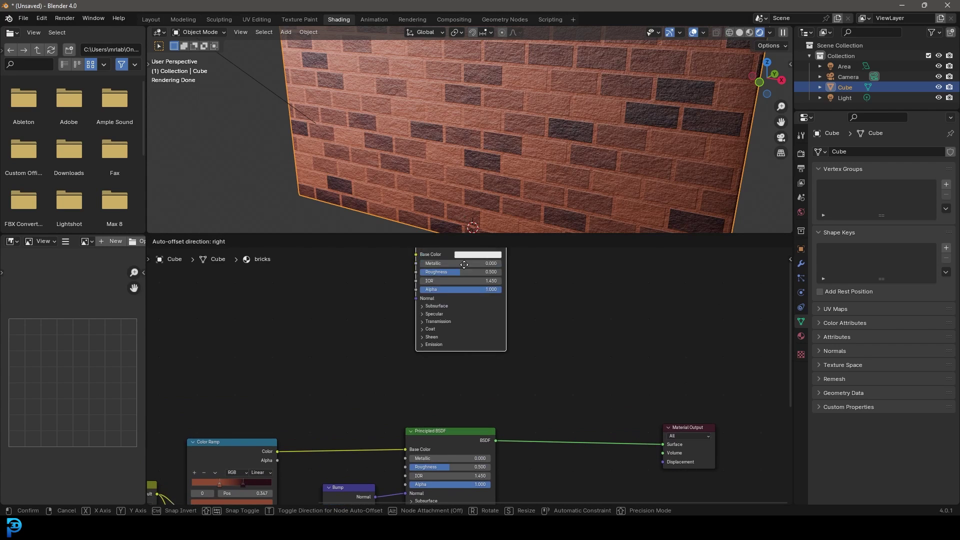
pyautogui.click(455, 288)
# - Insert a Mix Shader node on the link between the original Principled BSDF and the Material Output
pyautogui.scroll(1, 523, 317)
pyautogui.hotkey('shift', 'a')
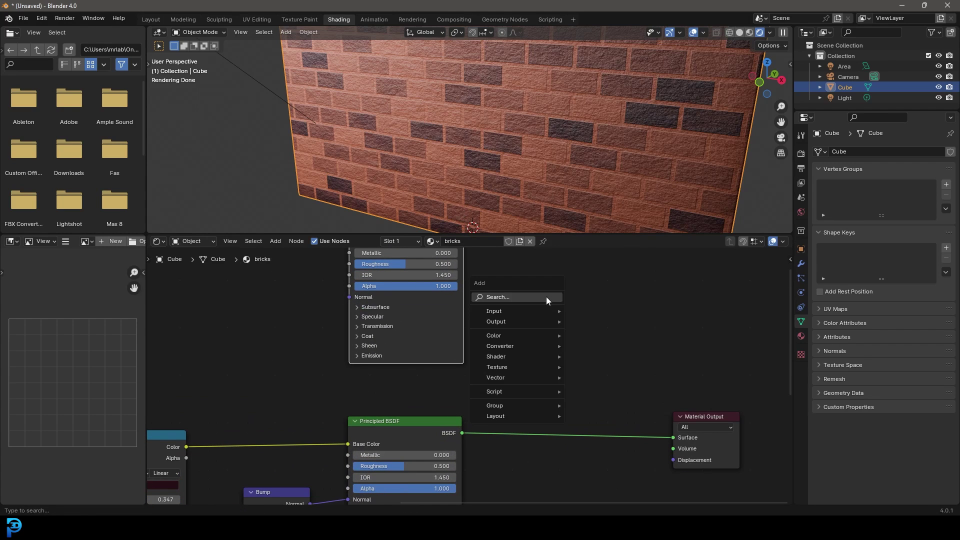
pyautogui.click(546, 296)
pyautogui.write('mix')
pyautogui.click(590, 337)
pyautogui.click(530, 414)
# - Enlarge the node editor area so that the duplicated Principled BSDF and the Mix Shader fit in view
pyautogui.scroll(3, 574, 412)
pyautogui.moveTo(574, 412); pyautogui.dragTo(574, 356, button='middle')
pyautogui.scroll(1, 575, 357)
pyautogui.moveTo(572, 233); pyautogui.dragTo(570, 187)
pyautogui.moveTo(495, 296); pyautogui.dragTo(545, 384, button='middle')
pyautogui.scroll(-3, 545, 384)
pyautogui.moveTo(539, 342); pyautogui.dragTo(531, 371, button='middle')
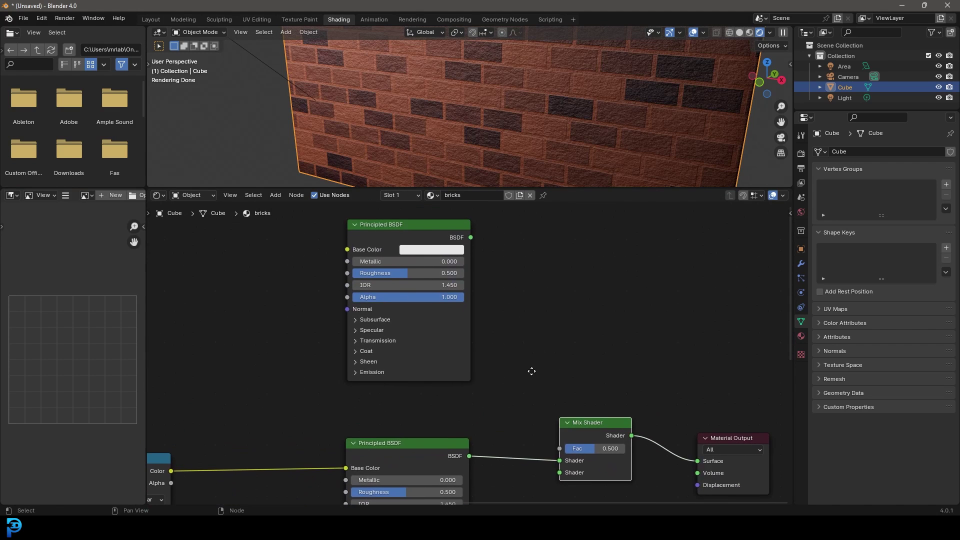
# - Reconnect the original Principled BSDF to the Mix Shader's second Shader input and wire the duplicate into the first
pyautogui.moveTo(409, 443); pyautogui.dragTo(418, 341, button='middle')
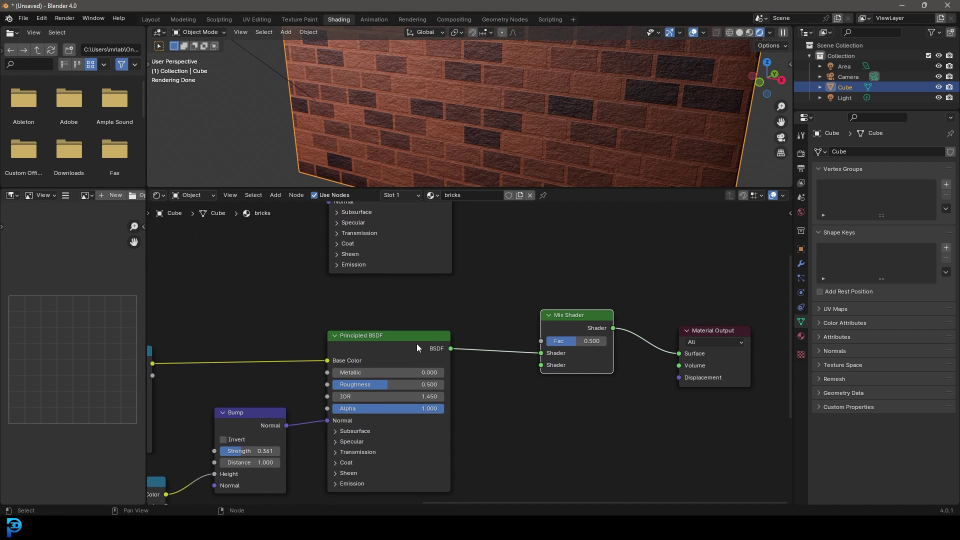
pyautogui.moveTo(544, 352); pyautogui.dragTo(542, 364)
pyautogui.moveTo(533, 315); pyautogui.dragTo(502, 366, button='middle')
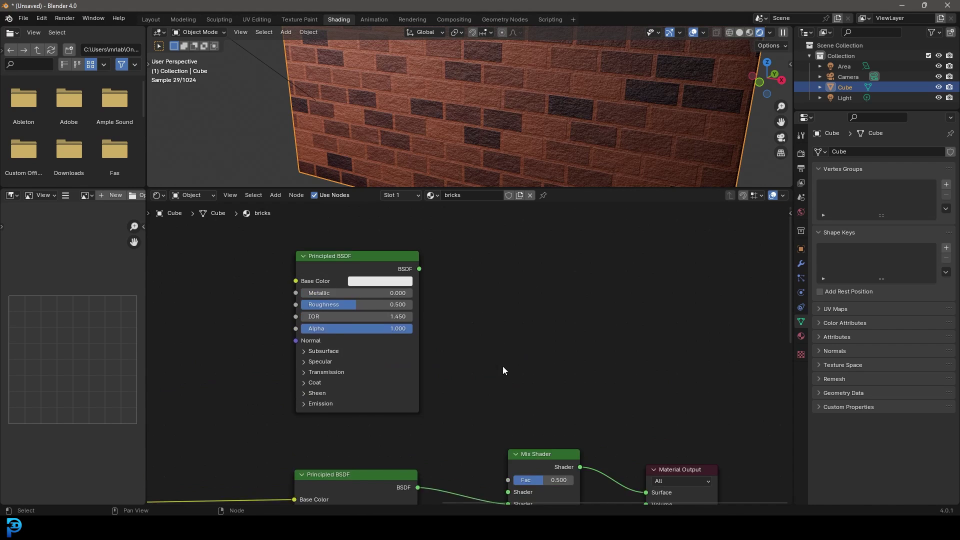
pyautogui.scroll(-1, 430, 287)
pyautogui.moveTo(427, 281); pyautogui.dragTo(502, 472)
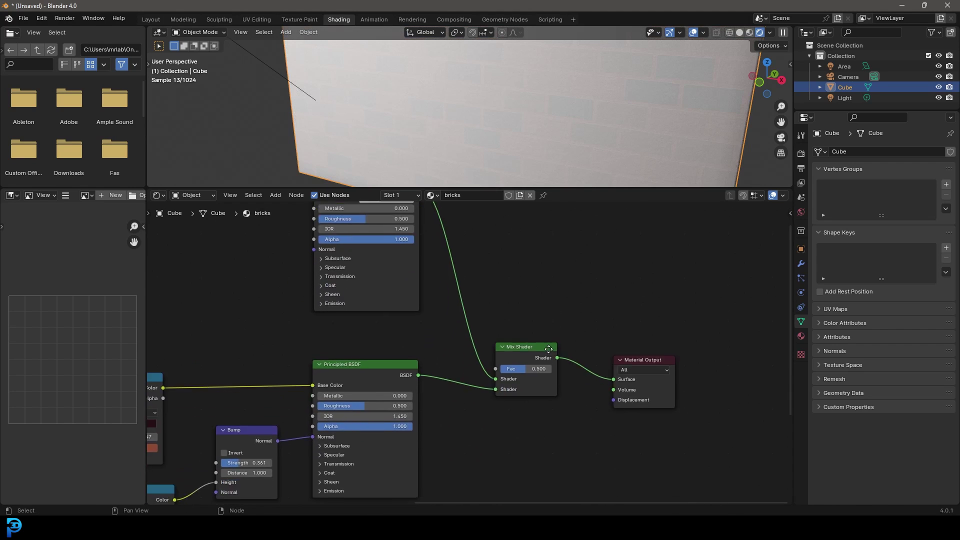
pyautogui.scroll(3, 535, 343)
pyautogui.scroll(-2, 539, 295)
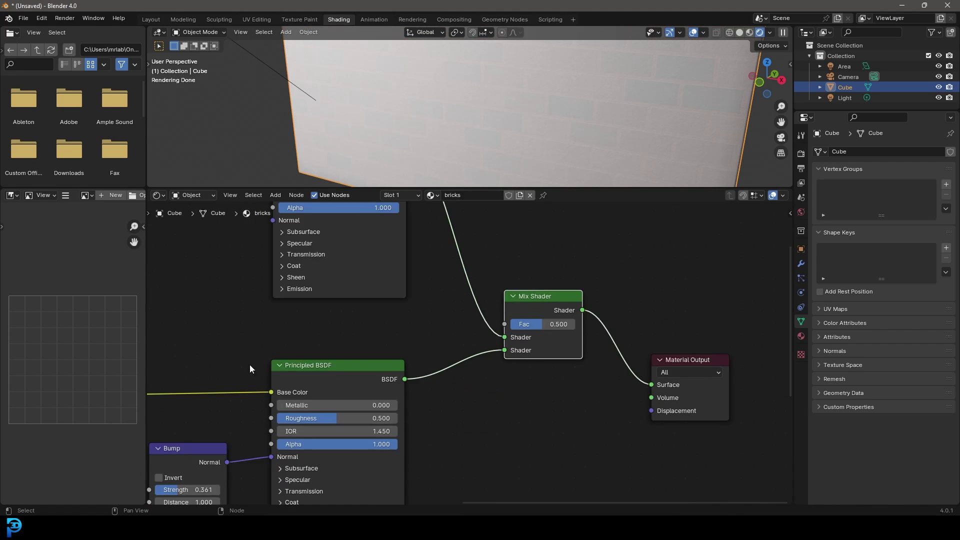
# - Set the duplicated Principled BSDF's base color to a saturated pinkish red
pyautogui.moveTo(253, 365); pyautogui.dragTo(430, 384, button='middle')
pyautogui.scroll(-4, 380, 370)
pyautogui.moveTo(300, 341); pyautogui.dragTo(333, 336, button='middle')
pyautogui.scroll(1, 401, 318)
pyautogui.moveTo(472, 299); pyautogui.dragTo(376, 357, button='middle')
pyautogui.scroll(11, 419, 286)
pyautogui.scroll(1, 419, 289)
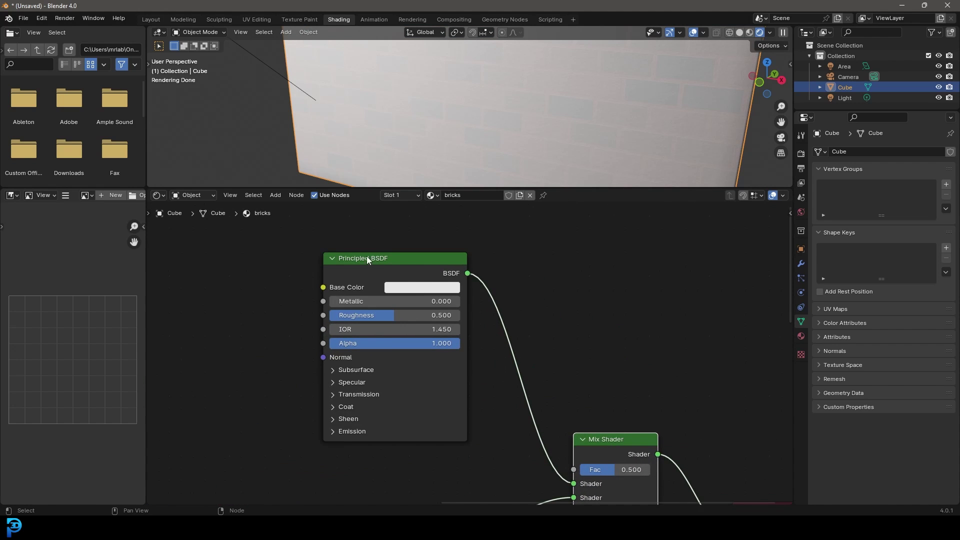
pyautogui.click(415, 287)
pyautogui.click(458, 199)
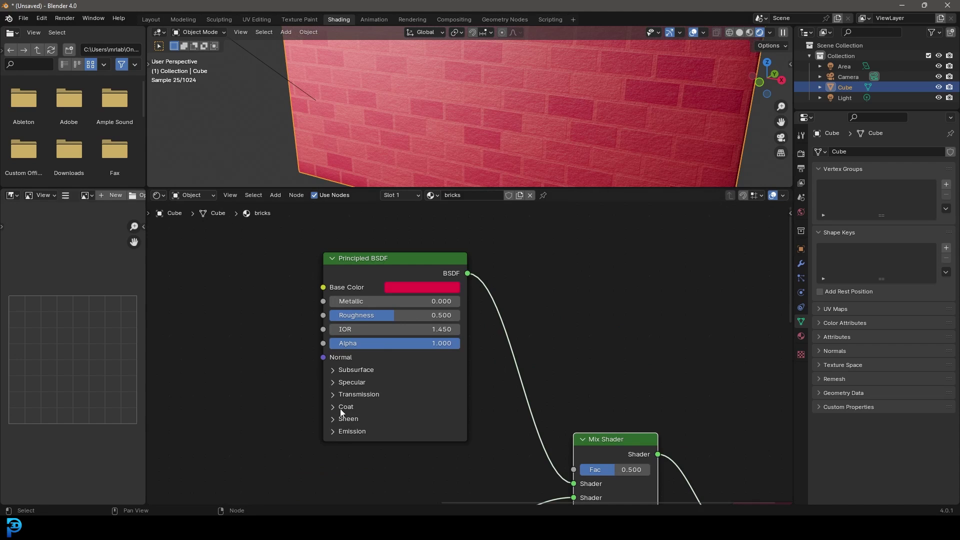
# - Add a Color Ramp node above the existing ones and feed its Fac from the Brick Texture's Color output
pyautogui.scroll(-4, 300, 421)
pyautogui.moveTo(298, 412); pyautogui.dragTo(505, 295, button='middle')
pyautogui.scroll(4, 503, 296)
pyautogui.moveTo(449, 317); pyautogui.dragTo(503, 327, button='middle')
pyautogui.moveTo(325, 290); pyautogui.dragTo(322, 348, button='middle')
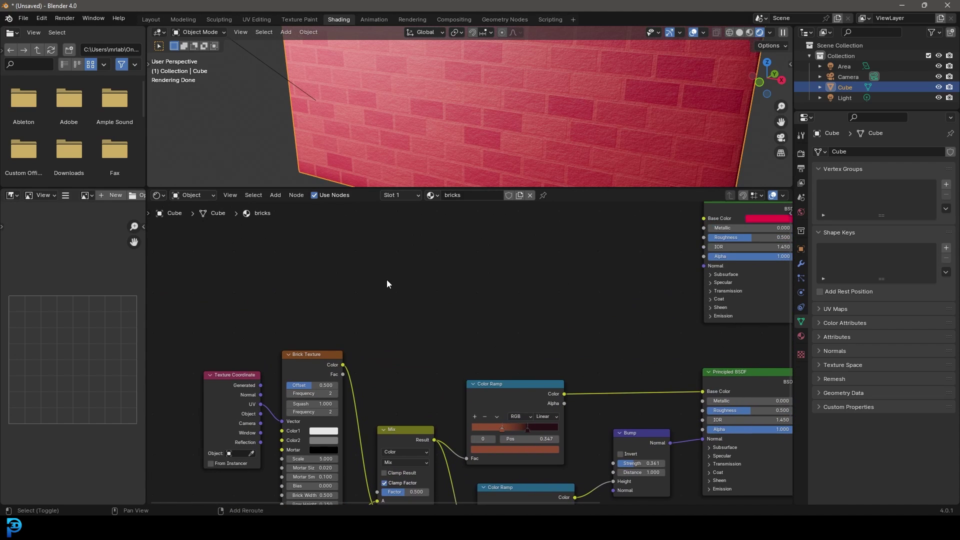
pyautogui.hotkey('shift', 'a')
pyautogui.write('colo')
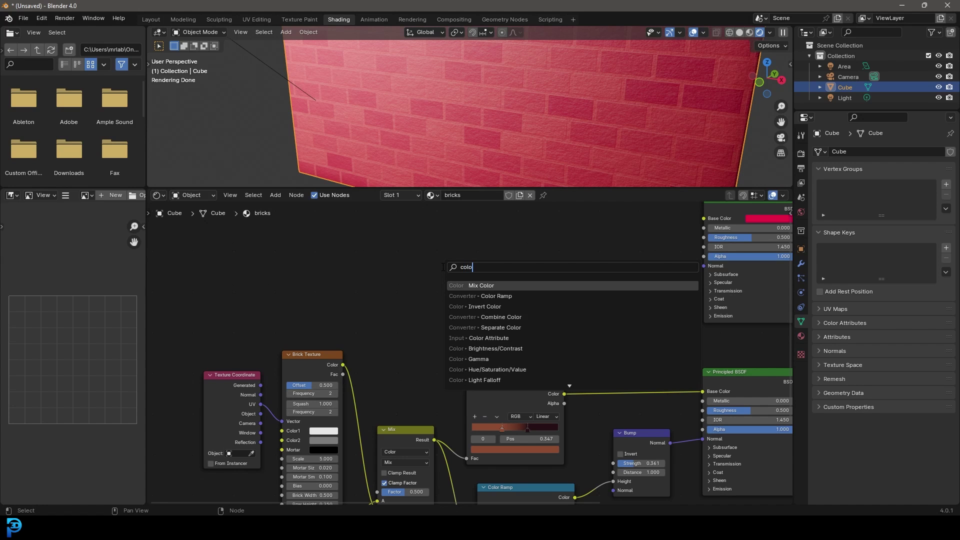
pyautogui.click(481, 296)
pyautogui.click(432, 271)
pyautogui.moveTo(343, 365); pyautogui.dragTo(433, 350)
# - Preview the new Color Ramp by linking its Color output directly to the Material Output's Surface
pyautogui.moveTo(529, 291); pyautogui.dragTo(286, 341, button='middle')
pyautogui.scroll(-8, 365, 340)
pyautogui.scroll(4, 355, 347)
pyautogui.moveTo(281, 334); pyautogui.dragTo(614, 408)
# - Shift the new Color Ramp's white stop to position 0.027 and check the black-and-white brick mask on the wall
pyautogui.scroll(5, 380, 329)
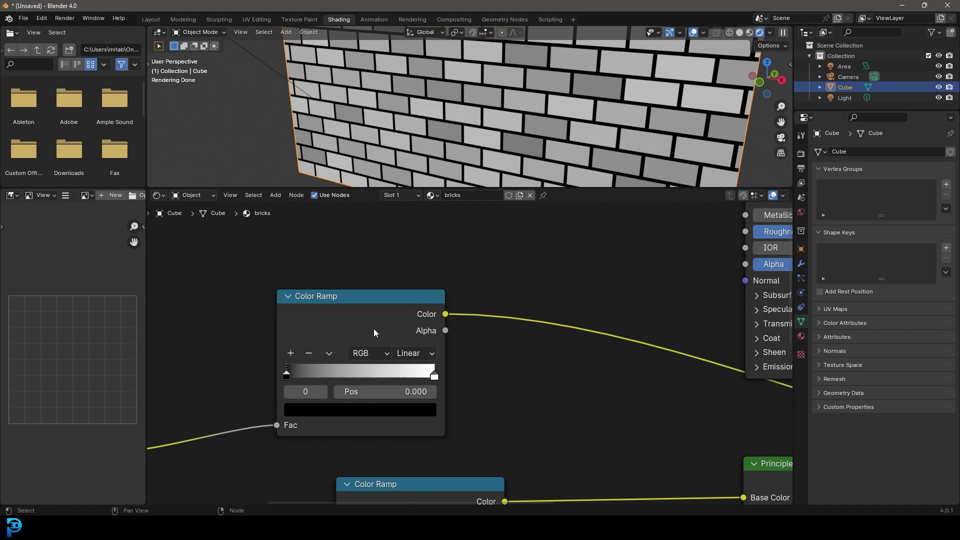
pyautogui.moveTo(373, 326); pyautogui.dragTo(505, 320, button='middle')
pyautogui.scroll(3, 506, 344)
pyautogui.moveTo(583, 376); pyautogui.dragTo(395, 396)
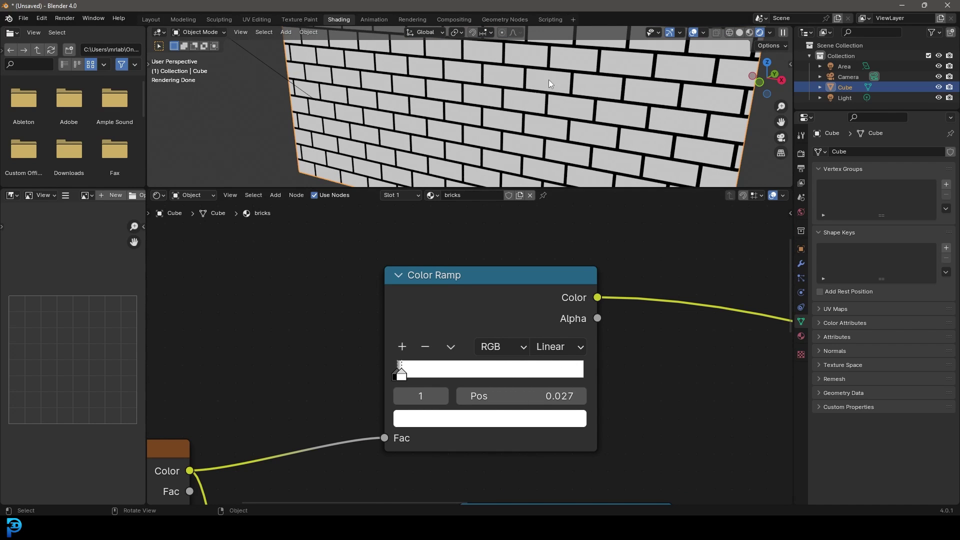
pyautogui.scroll(-5, 519, 141)
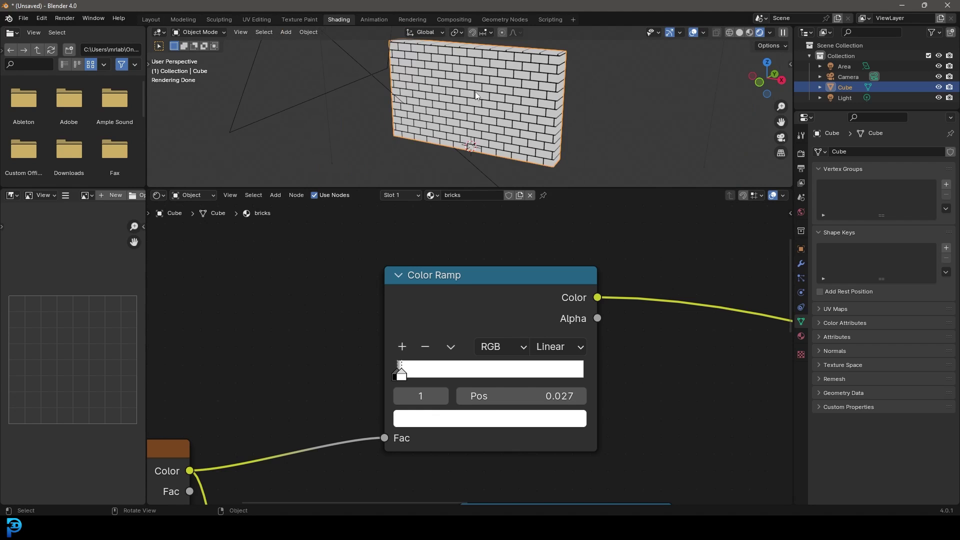
pyautogui.moveTo(476, 92); pyautogui.dragTo(383, 90, button='middle')
pyautogui.scroll(3, 453, 84)
# - Reconnect the Mix Shader to the Material Output's Surface and link the mask Color Ramp's Color into the Mix Shader's Fac
pyautogui.scroll(-10, 634, 363)
pyautogui.moveTo(697, 388); pyautogui.dragTo(385, 325, button='middle')
pyautogui.scroll(2, 575, 322)
pyautogui.moveTo(554, 305); pyautogui.dragTo(570, 306)
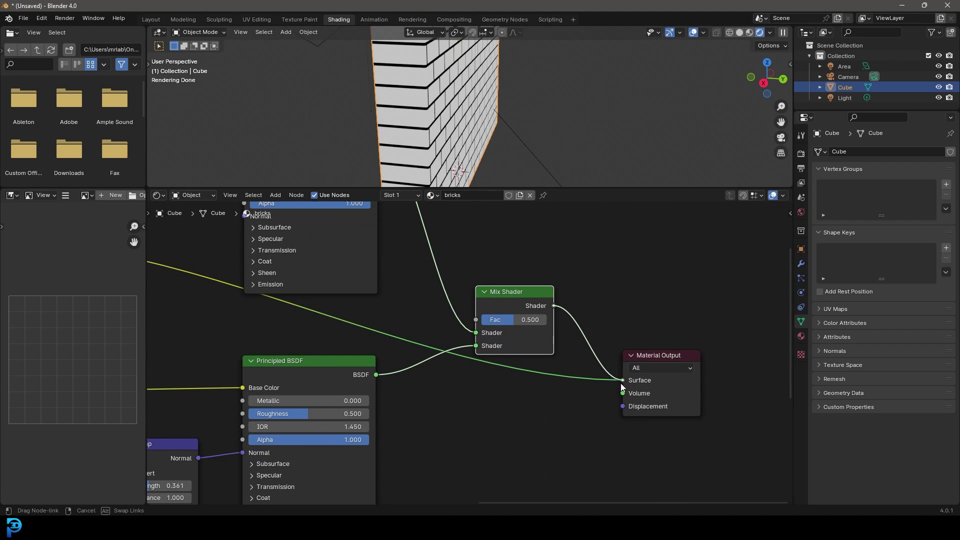
pyautogui.moveTo(621, 386); pyautogui.dragTo(621, 384)
pyautogui.moveTo(348, 325); pyautogui.dragTo(523, 351, button='middle')
pyautogui.scroll(-2, 282, 309)
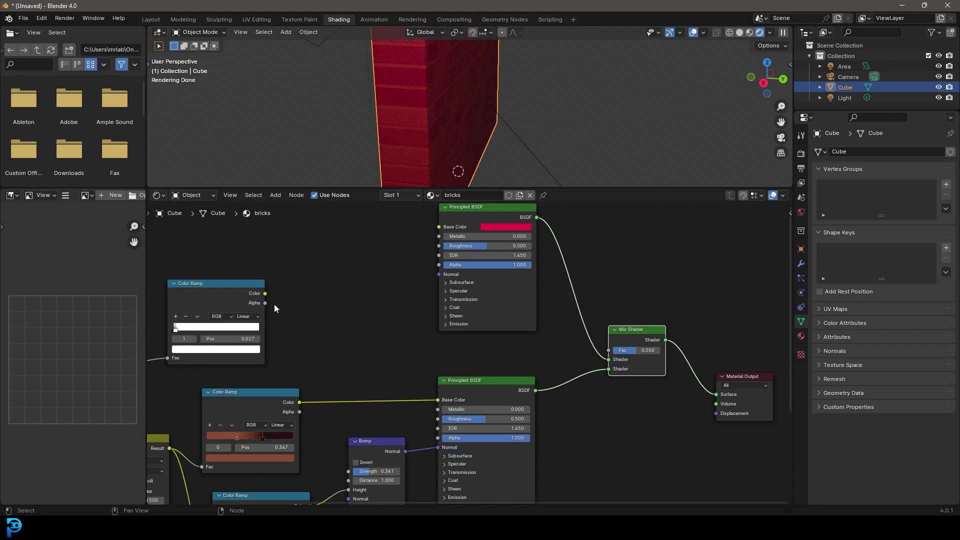
pyautogui.moveTo(264, 294); pyautogui.dragTo(610, 350)
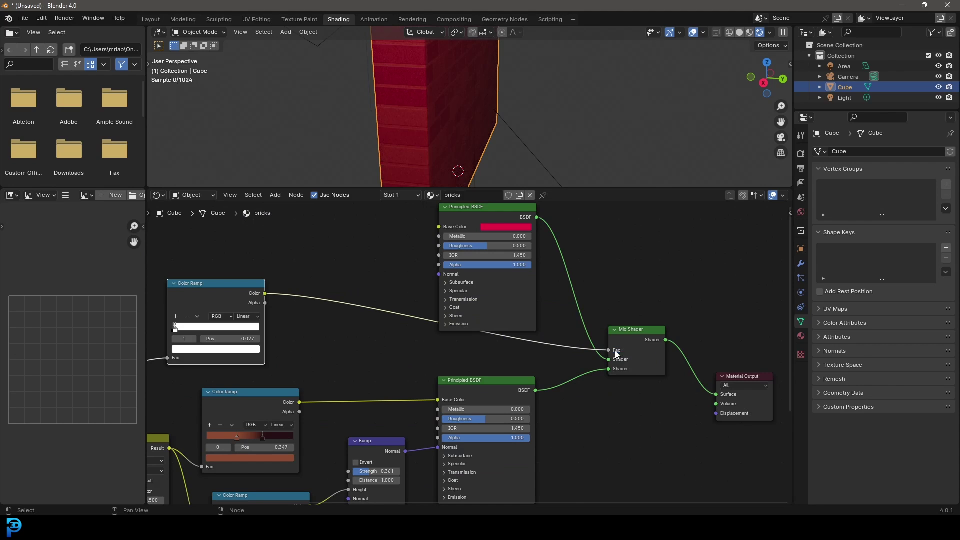
# - Try magenta, red and muted brown base colors for the mortar on the upper Principled BSDF
pyautogui.moveTo(497, 107); pyautogui.dragTo(497, 116, button='middle')
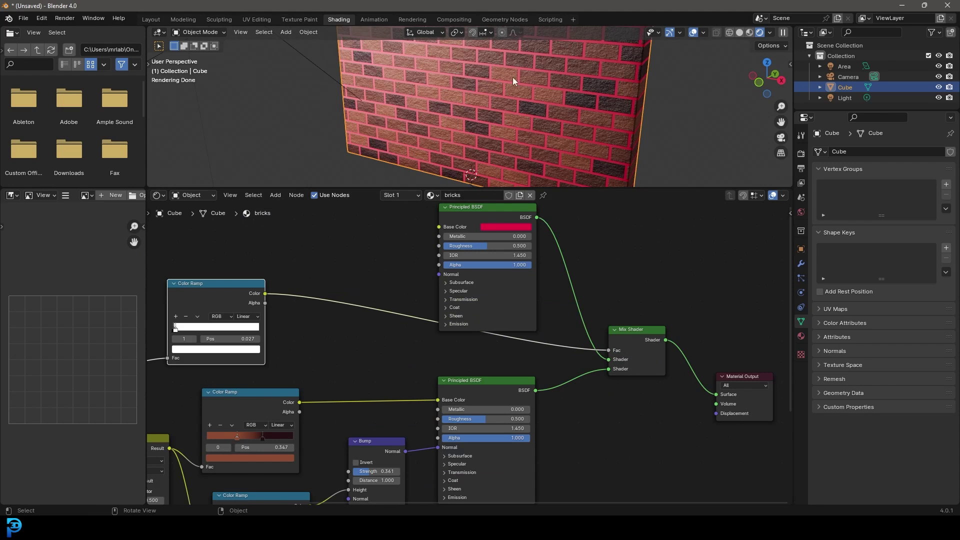
pyautogui.moveTo(513, 80); pyautogui.dragTo(517, 90, button='middle')
pyautogui.scroll(2, 515, 320)
pyautogui.click(498, 308)
pyautogui.moveTo(520, 190); pyautogui.dragTo(544, 208)
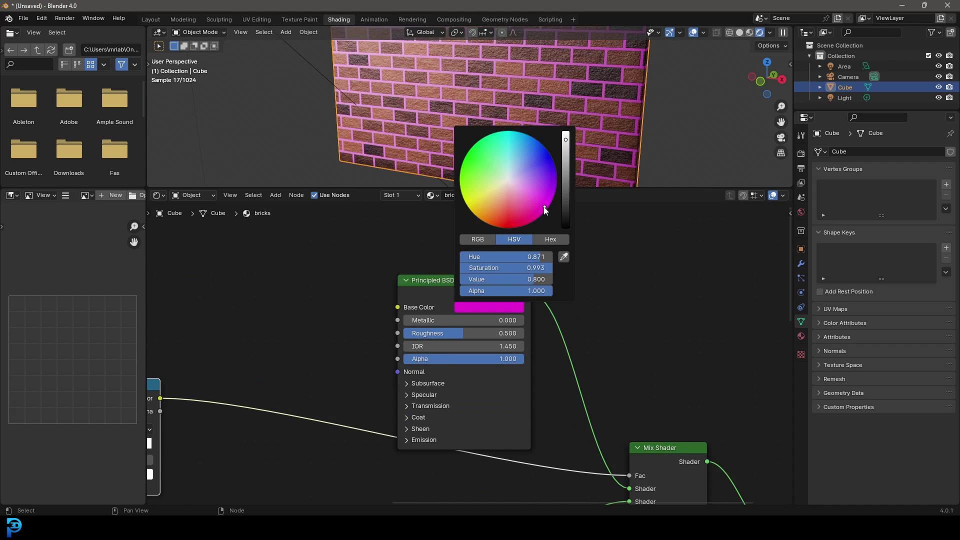
pyautogui.click(511, 305)
pyautogui.click(505, 218)
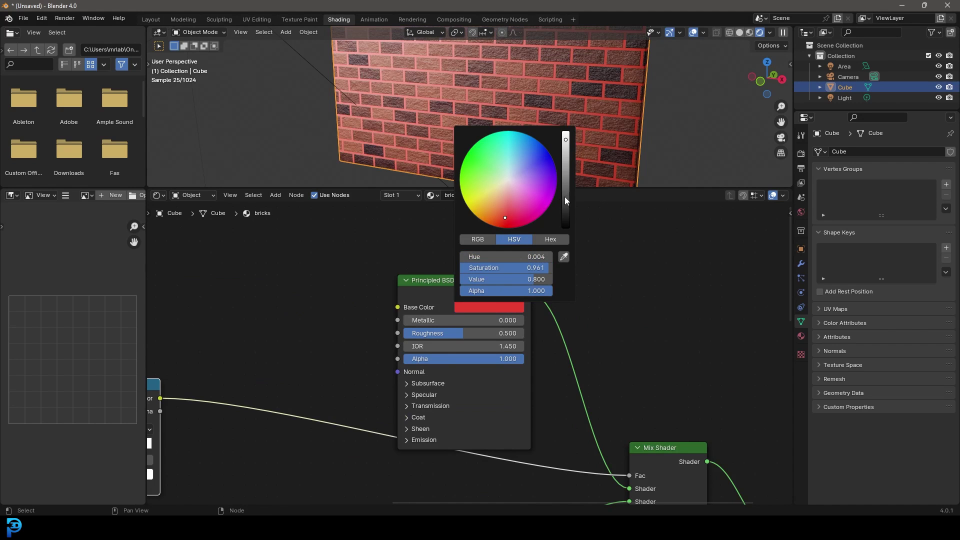
pyautogui.click(565, 196)
pyautogui.click(502, 198)
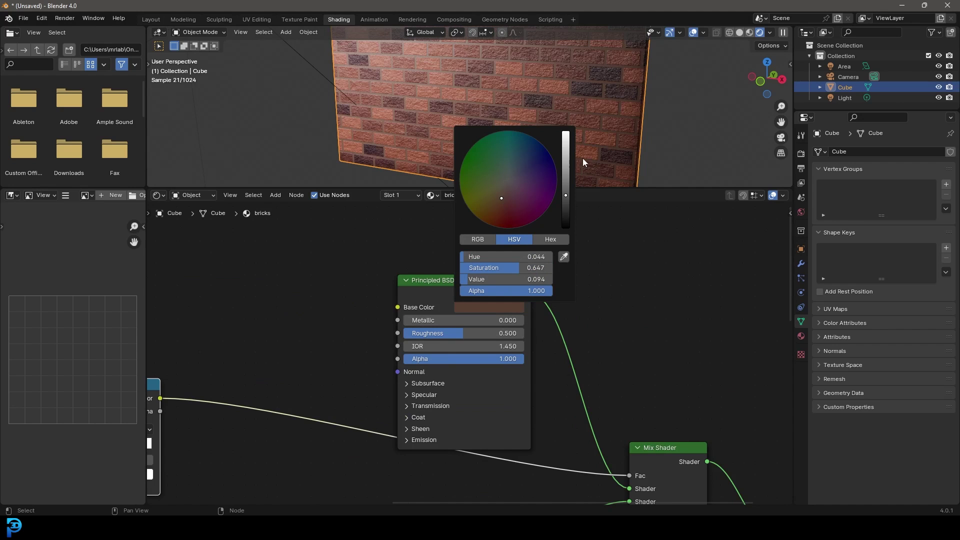
pyautogui.click(565, 164)
pyautogui.click(565, 176)
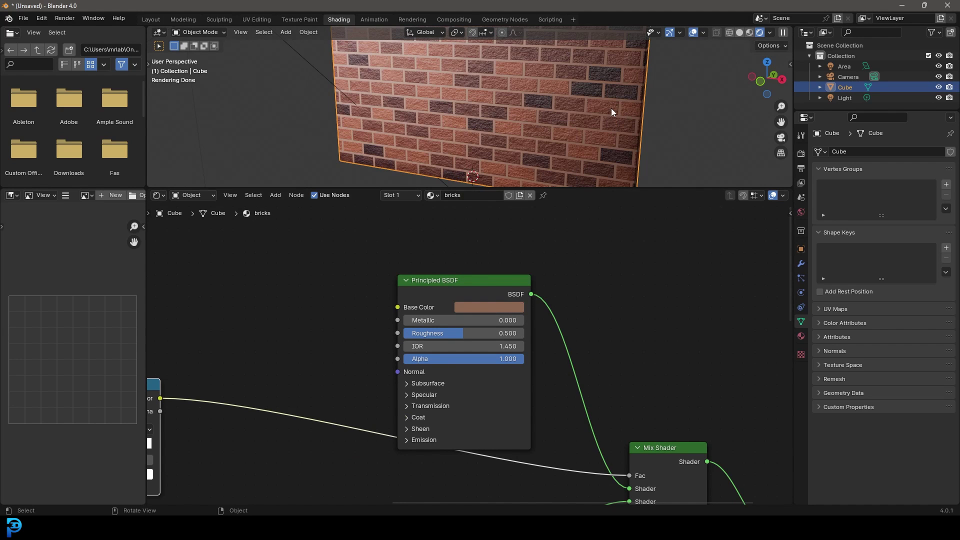
# - Link the reddish-brown brick Color Ramp's Color output to the upper Principled BSDF's Base Color
pyautogui.scroll(-5, 352, 365)
pyautogui.moveTo(421, 353); pyautogui.dragTo(386, 419, button='middle')
pyautogui.scroll(2, 419, 403)
pyautogui.moveTo(376, 454); pyautogui.dragTo(438, 364)
pyautogui.moveTo(478, 299); pyautogui.dragTo(516, 279)
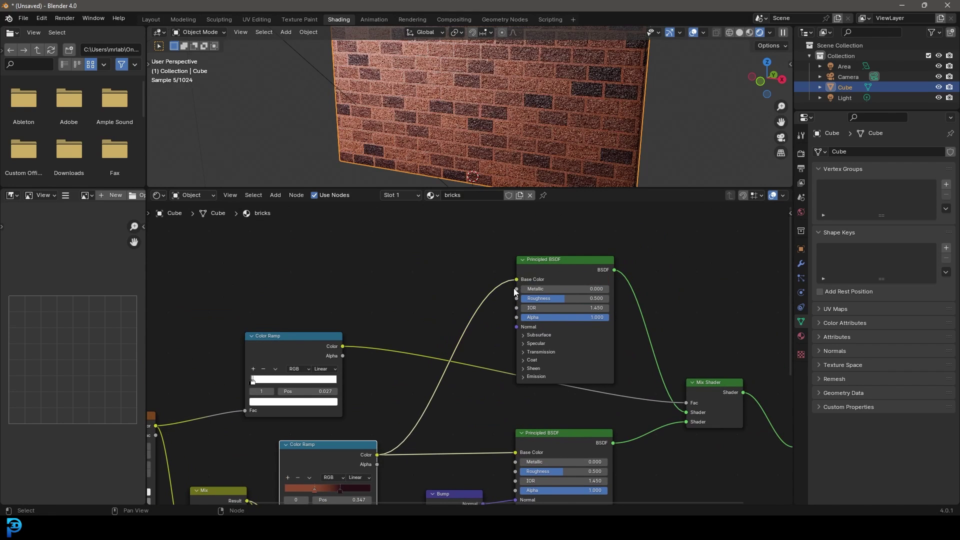
# - Insert a Hue/Saturation/Value node on the link into the upper Principled BSDF's Base Color
pyautogui.scroll(1, 450, 308)
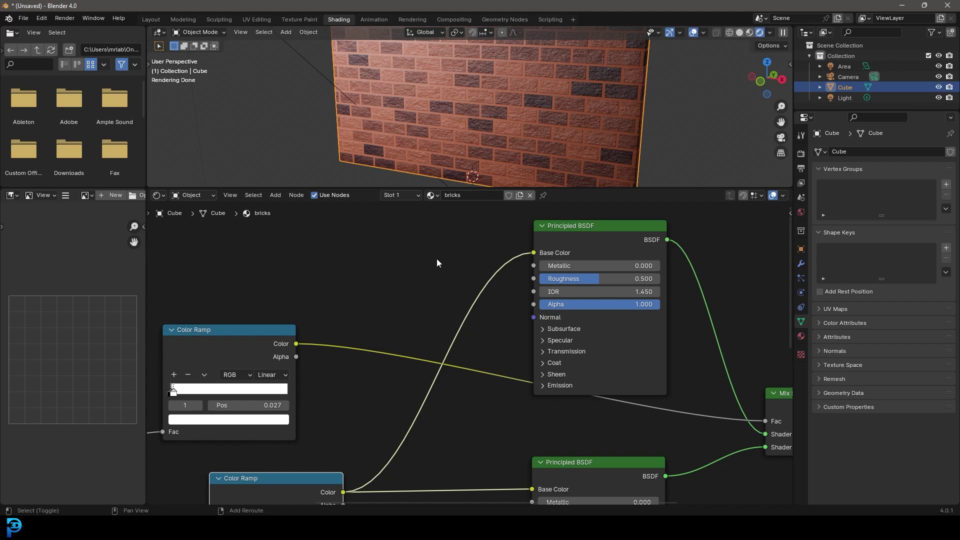
pyautogui.hotkey('shift', 'a')
pyautogui.click(437, 259)
pyautogui.write('hue sat')
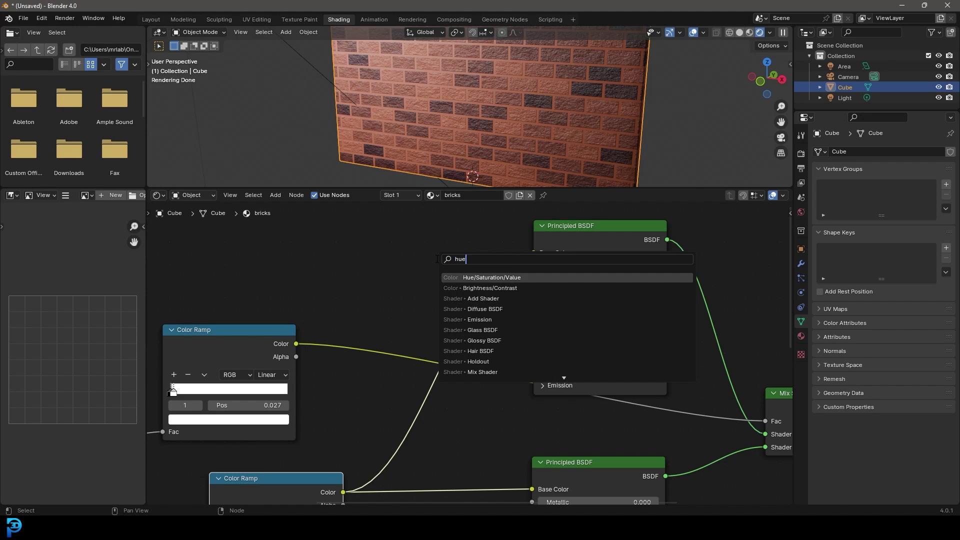
pyautogui.click(500, 277)
pyautogui.click(453, 332)
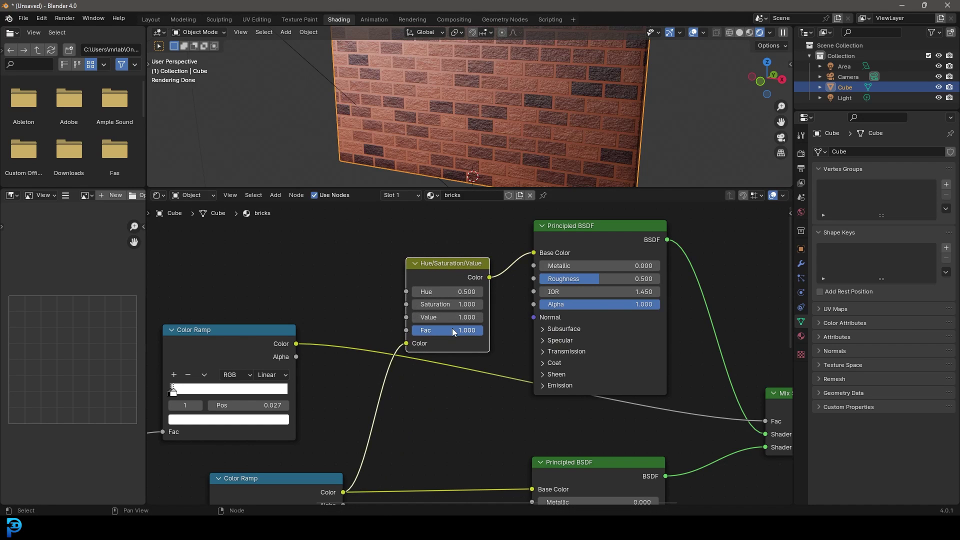
# - Try the Hue/Saturation/Value node's Value at 0.300 and at 1.400 to compare dark and bright mortar
pyautogui.click(415, 319)
pyautogui.click(415, 319)
pyautogui.click(415, 319)
pyautogui.click(415, 319)
pyautogui.click(415, 319)
pyautogui.click(415, 318)
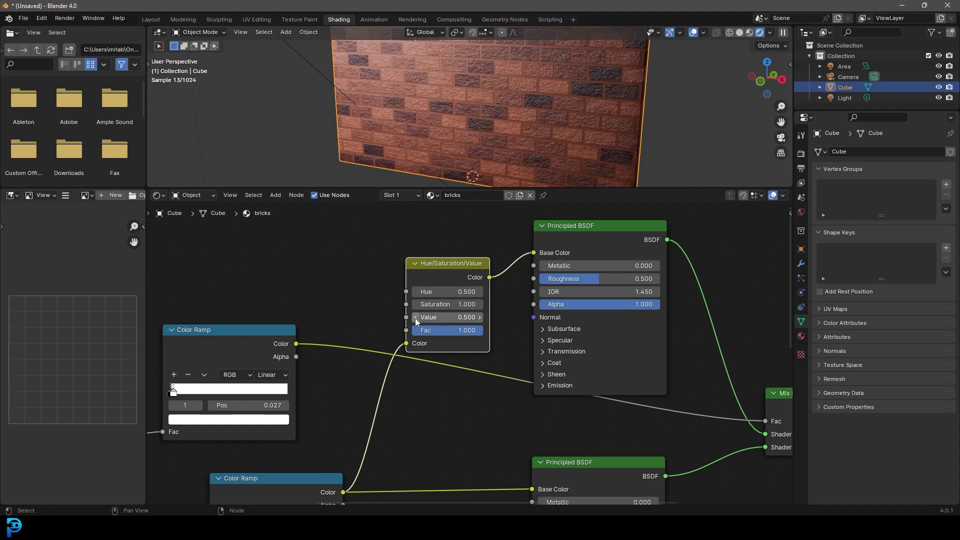
pyautogui.click(415, 318)
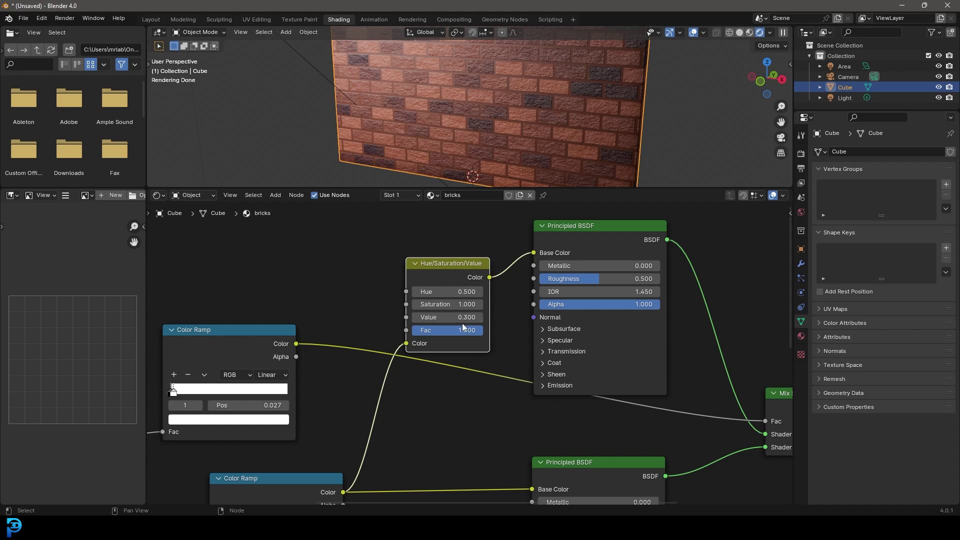
pyautogui.click(480, 317)
pyautogui.click(479, 317)
pyautogui.click(480, 317)
pyautogui.click(480, 317)
pyautogui.click(479, 317)
pyautogui.click(480, 317)
pyautogui.click(480, 317)
pyautogui.click(479, 317)
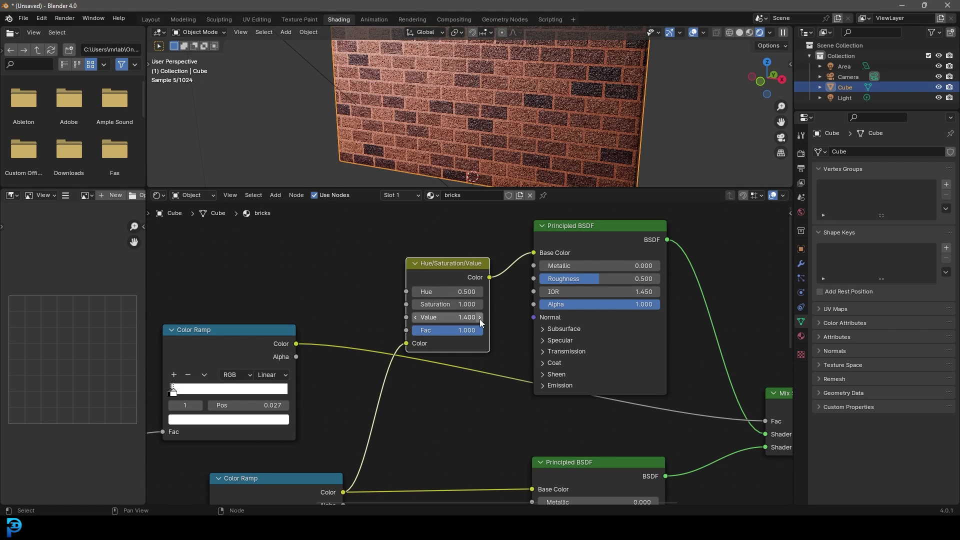
# - Set the Hue/Saturation/Value node to Hue 0.600, Saturation 0.200 and Value 0.200, and inspect the mortar up close
pyautogui.click(417, 293)
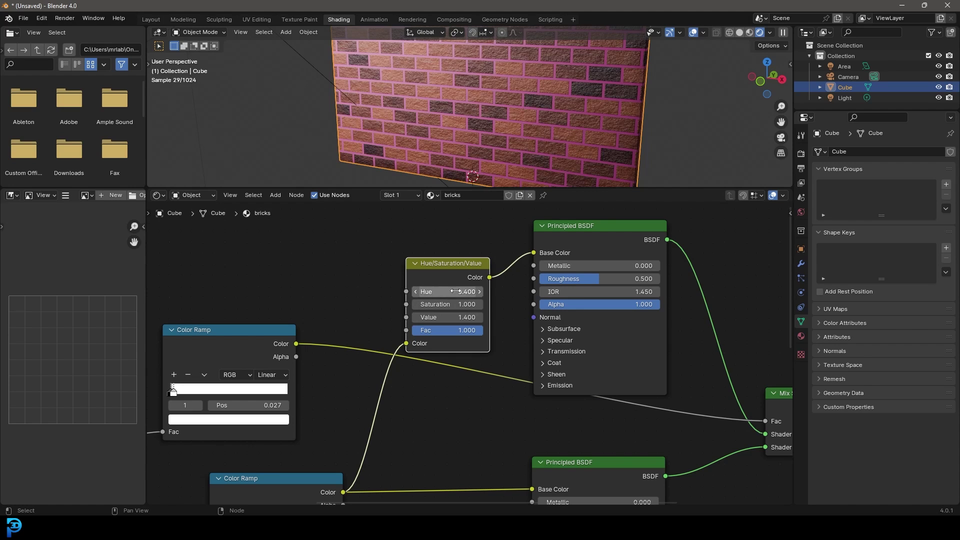
pyautogui.click(481, 292)
pyautogui.click(481, 292)
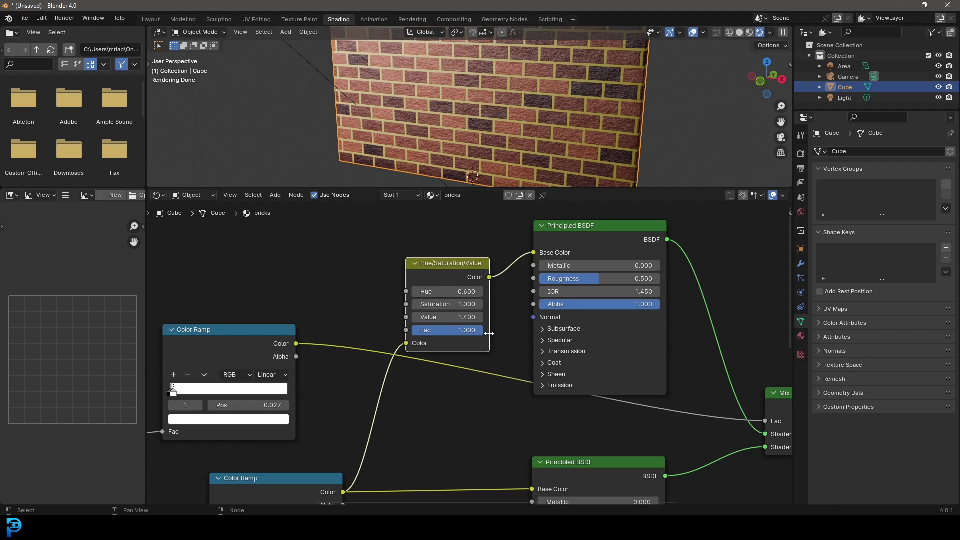
pyautogui.keyDown('ctrl'); pyautogui.moveTo(447, 317); pyautogui.dragTo(318, 317); pyautogui.keyUp('ctrl')
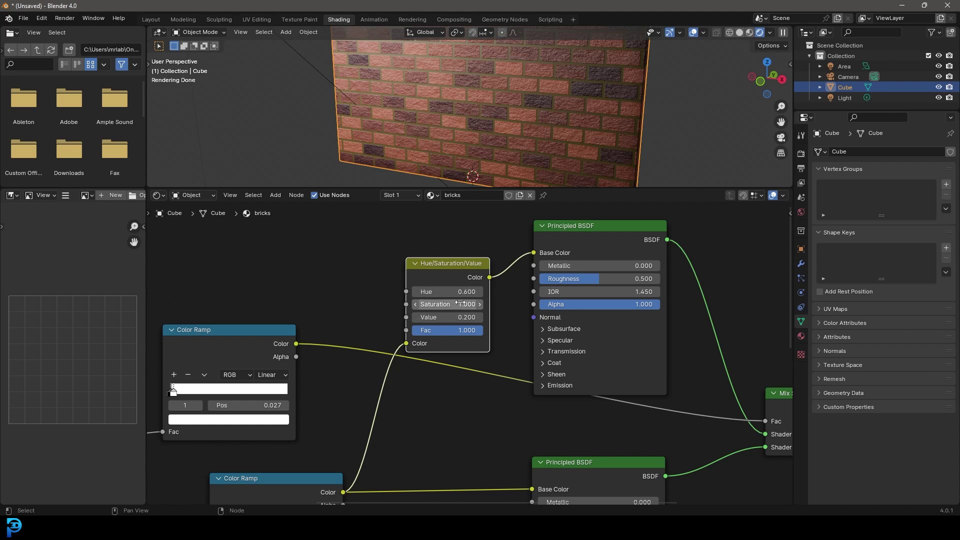
pyautogui.moveTo(467, 304); pyautogui.dragTo(428, 304)
pyautogui.moveTo(536, 111); pyautogui.dragTo(504, 107, button='middle')
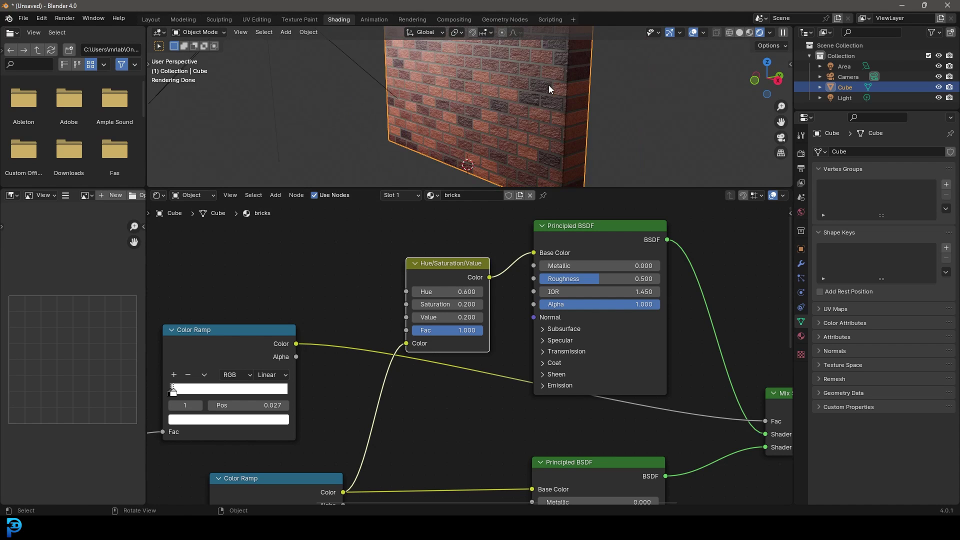
pyautogui.scroll(3, 548, 83)
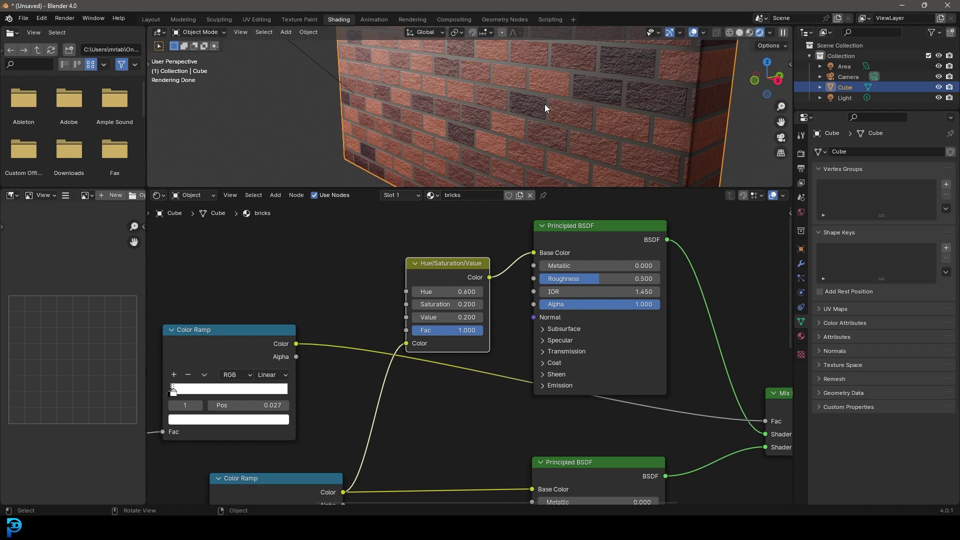
# - Set the Brick Texture's Mortar Size to 0.01
pyautogui.moveTo(246, 324); pyautogui.dragTo(635, 262, button='middle')
pyautogui.moveTo(367, 344); pyautogui.dragTo(407, 258, button='middle')
pyautogui.scroll(3, 400, 265)
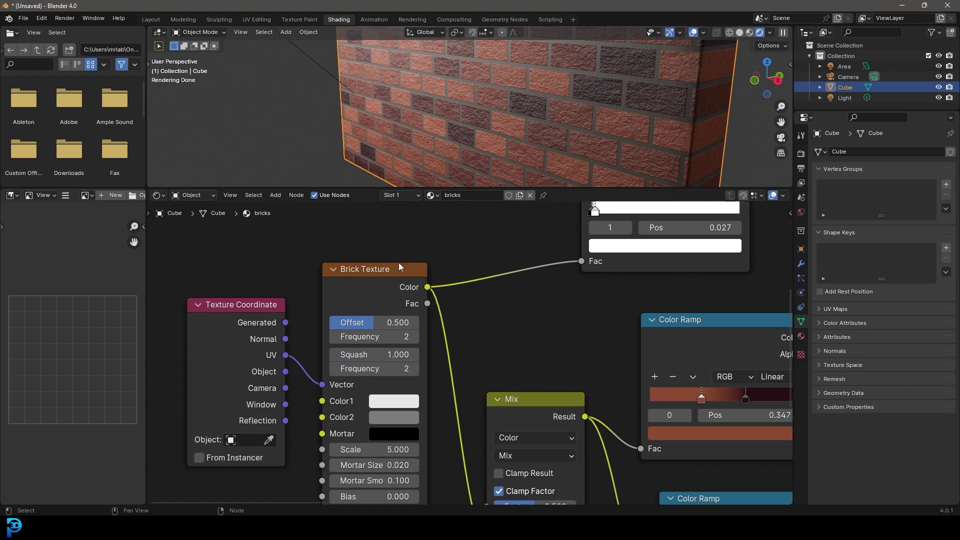
pyautogui.moveTo(425, 371); pyautogui.dragTo(435, 354, button='middle')
pyautogui.scroll(2, 350, 297)
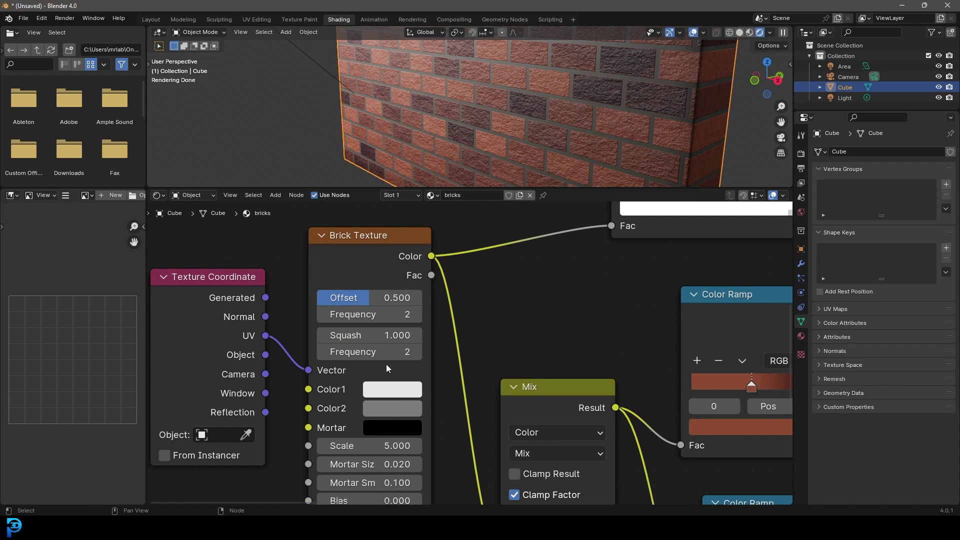
pyautogui.moveTo(420, 440); pyautogui.dragTo(429, 385, button='middle')
pyautogui.click(377, 410)
pyautogui.write('.0.01')
pyautogui.press('Return')
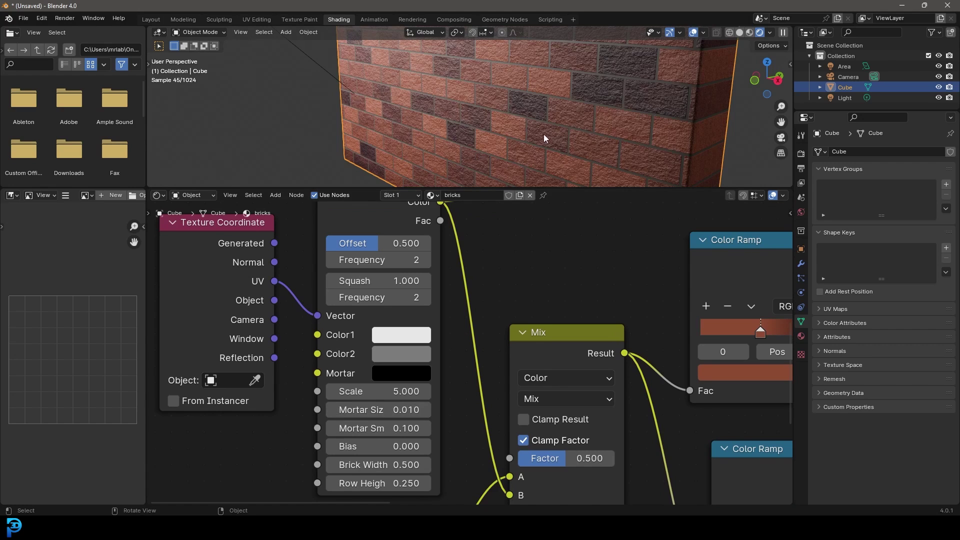
# - Move the Material Output farther from the Mix Shader and link the mask Color Ramp's Color to its Displacement input
pyautogui.scroll(-14, 561, 284)
pyautogui.moveTo(661, 286); pyautogui.dragTo(355, 319, button='middle')
pyautogui.moveTo(602, 338); pyautogui.dragTo(639, 328)
pyautogui.moveTo(244, 306); pyautogui.dragTo(327, 285, button='middle')
pyautogui.moveTo(341, 264); pyautogui.dragTo(703, 334)
pyautogui.scroll(3, 698, 340)
pyautogui.moveTo(698, 340); pyautogui.dragTo(511, 354, button='middle')
# - Insert a Displacement node before the Material Output's Displacement input and move its incoming link from Normal to Height
pyautogui.scroll(1, 512, 354)
pyautogui.hotkey('shift', 'a')
pyautogui.click(531, 316)
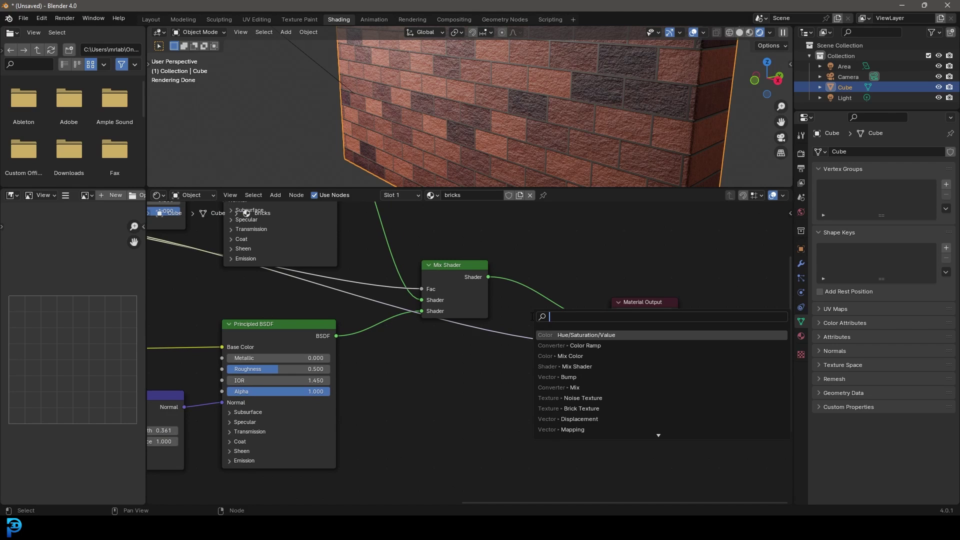
pyautogui.write('displ')
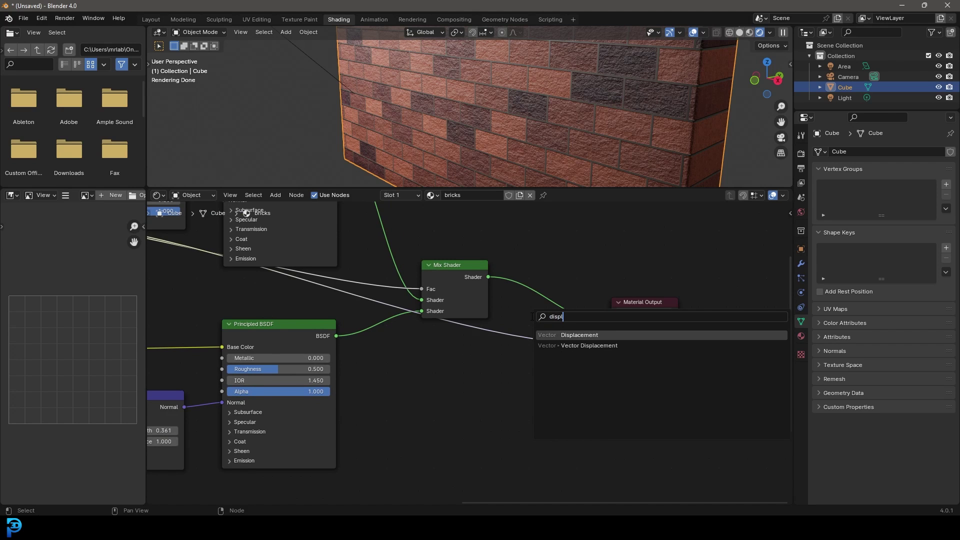
pyautogui.press('Return')
pyautogui.click(536, 356)
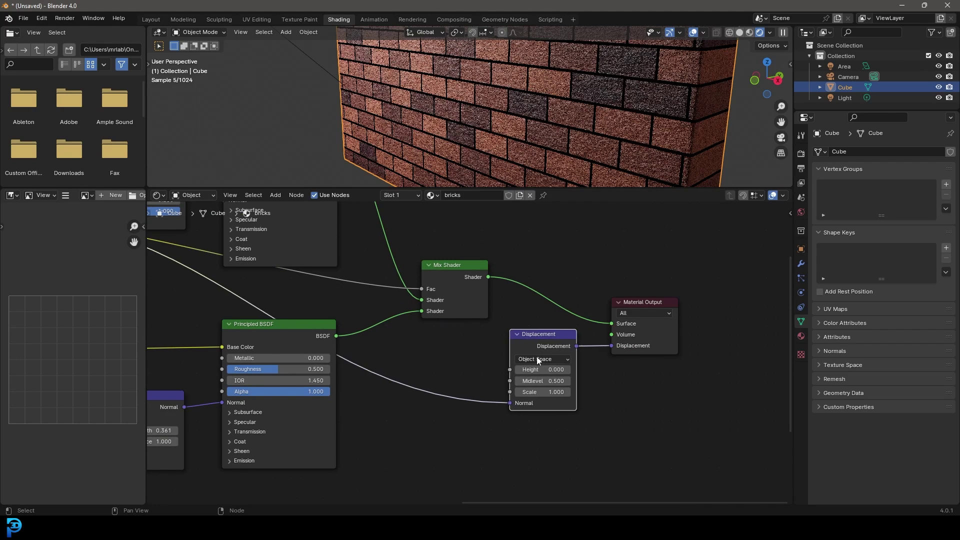
pyautogui.moveTo(506, 404); pyautogui.dragTo(508, 369)
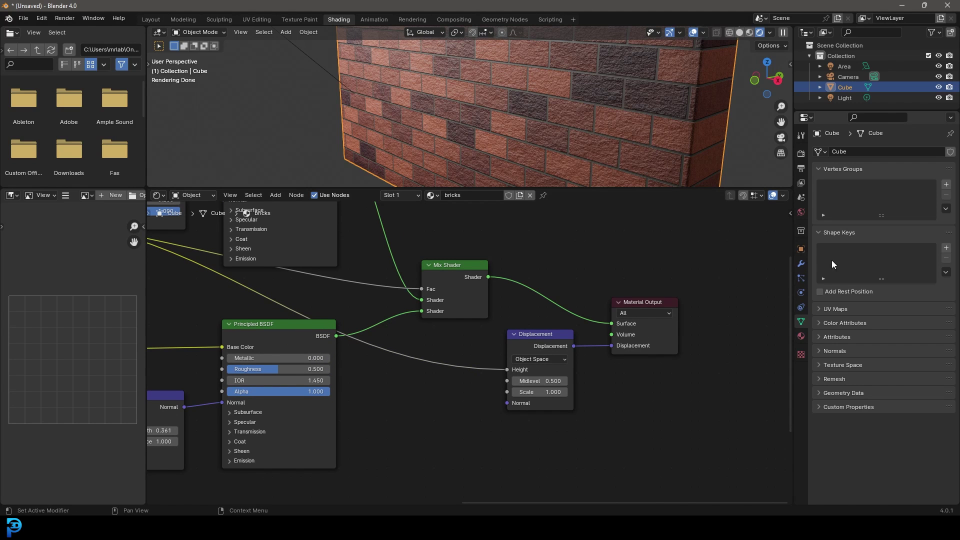
# - Add a Subdivision Surface modifier to the wall cube
pyautogui.click(801, 264)
pyautogui.click(870, 152)
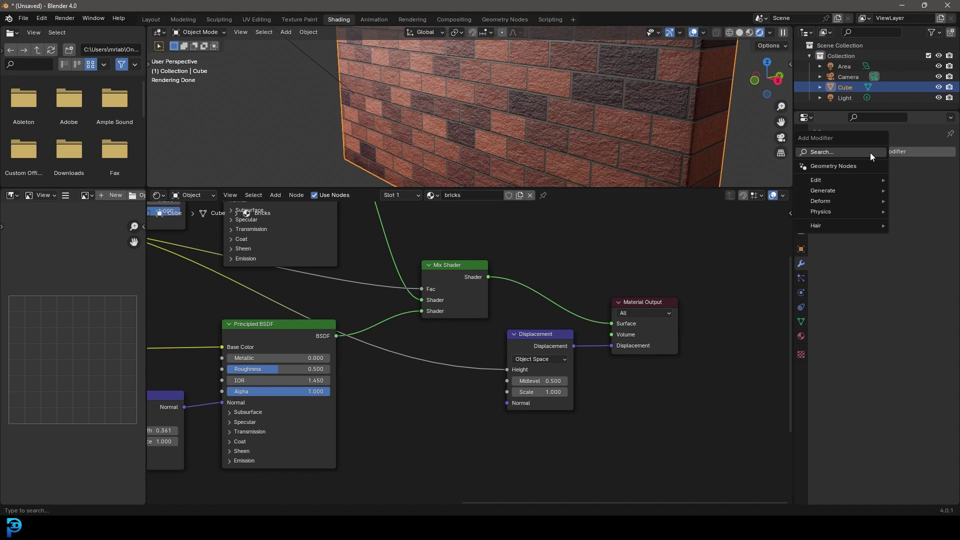
pyautogui.write('subd')
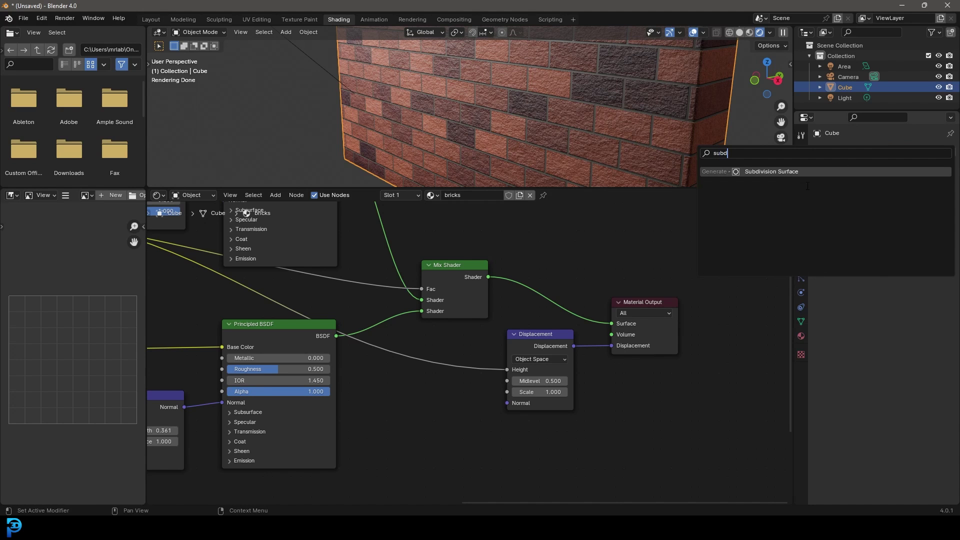
pyautogui.click(798, 172)
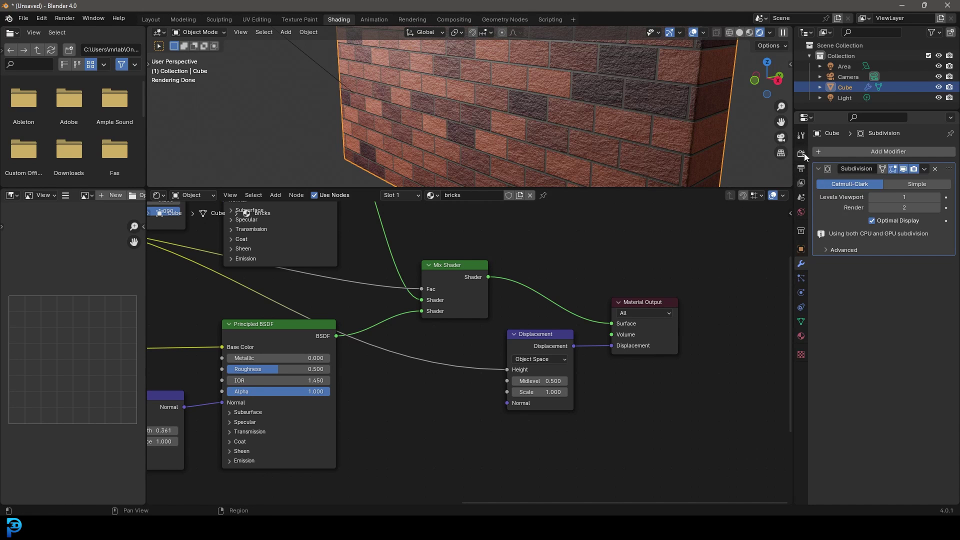
# - Set the Cycles Feature Set to Experimental and enable Adaptive Subdivision on the wall cube's Subdivision modifier
pyautogui.click(802, 153)
pyautogui.click(881, 164)
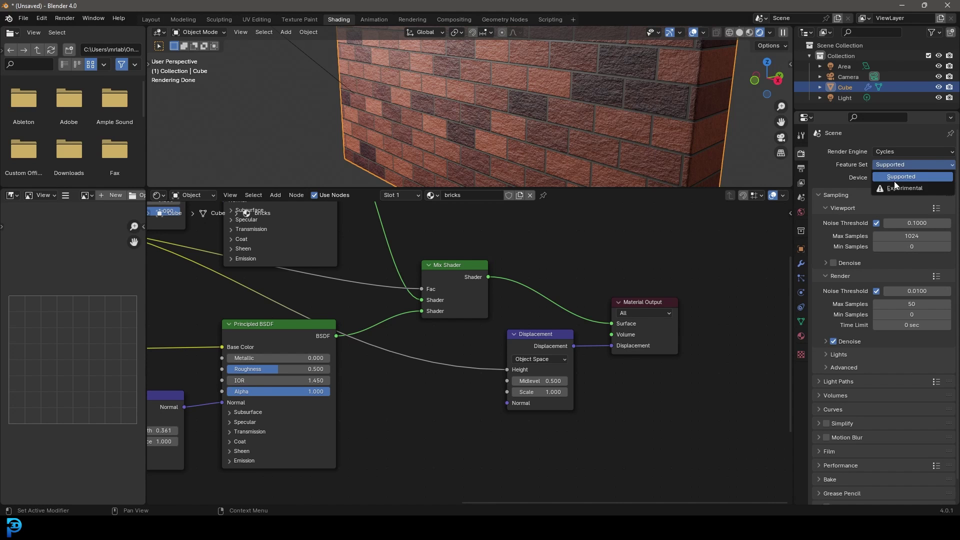
pyautogui.click(898, 187)
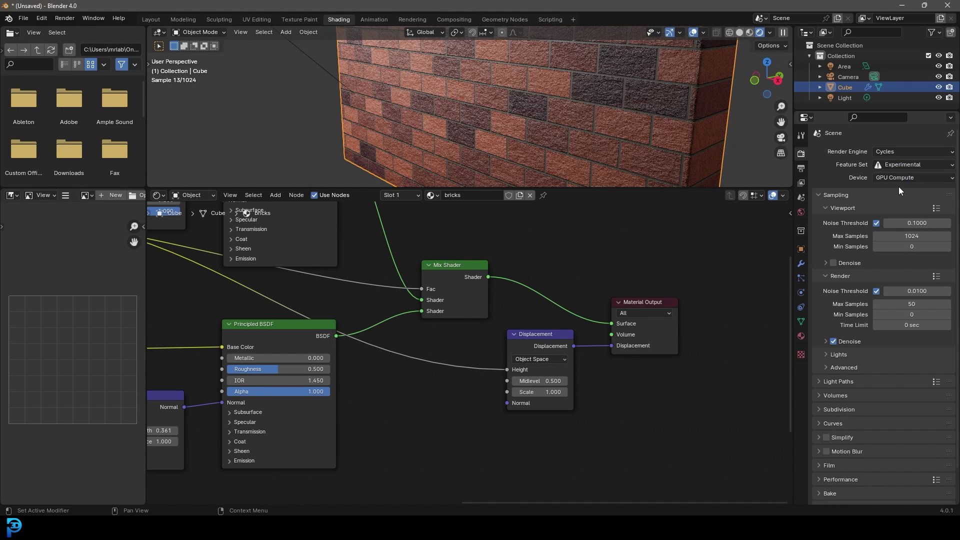
pyautogui.click(802, 264)
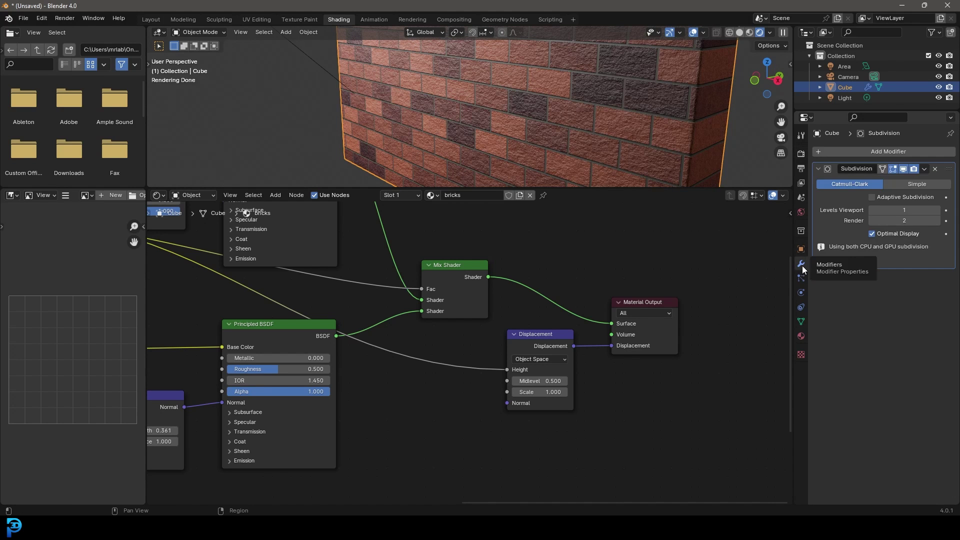
pyautogui.click(875, 197)
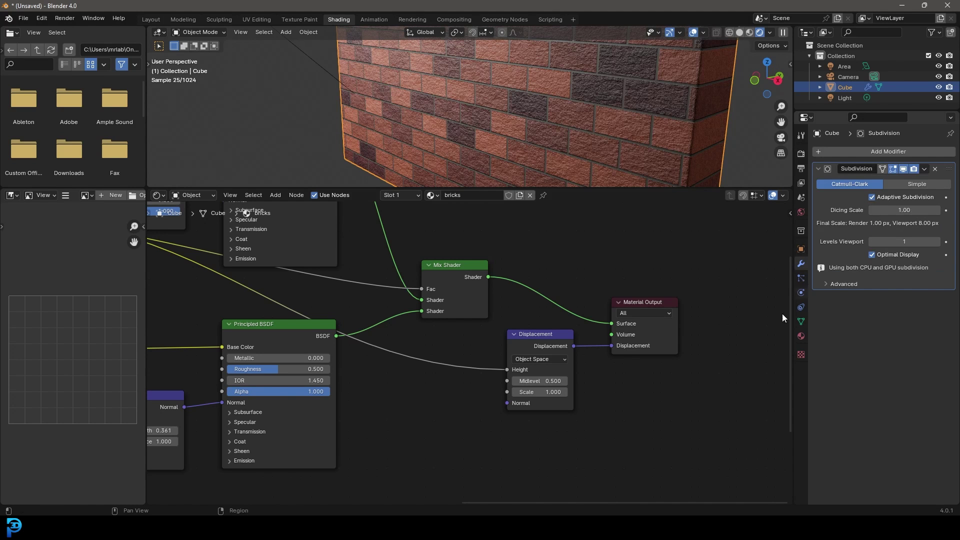
# - Set the bricks material's surface Displacement method to Displacement and Bump
pyautogui.click(801, 336)
pyautogui.click(825, 421)
pyautogui.scroll(-3, 839, 435)
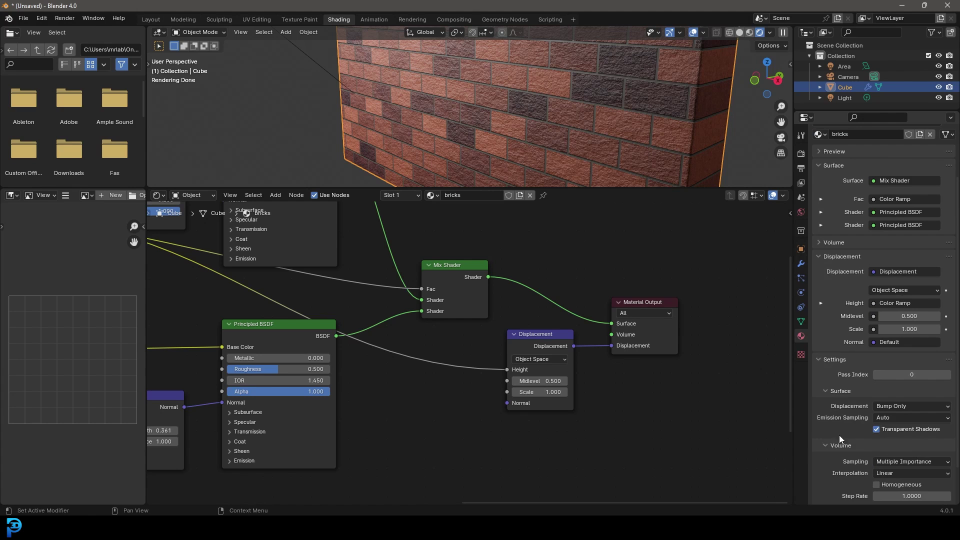
pyautogui.click(906, 404)
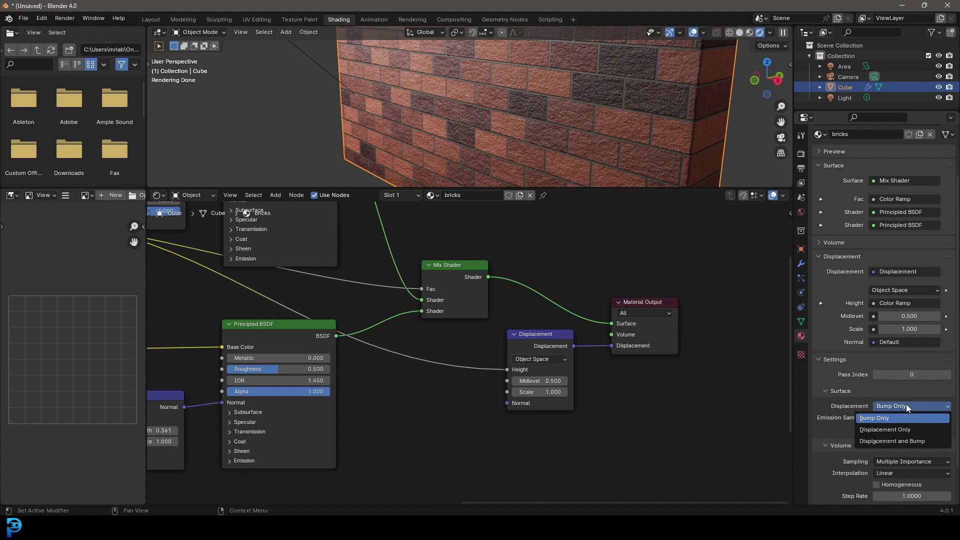
pyautogui.click(923, 441)
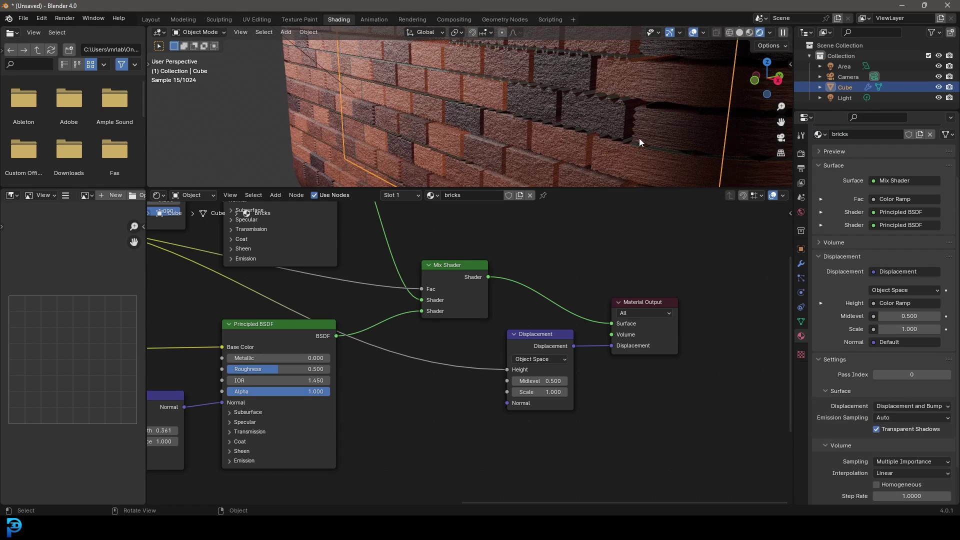
# - Set the Displacement node's Scale to 0.05
pyautogui.scroll(-6, 569, 85)
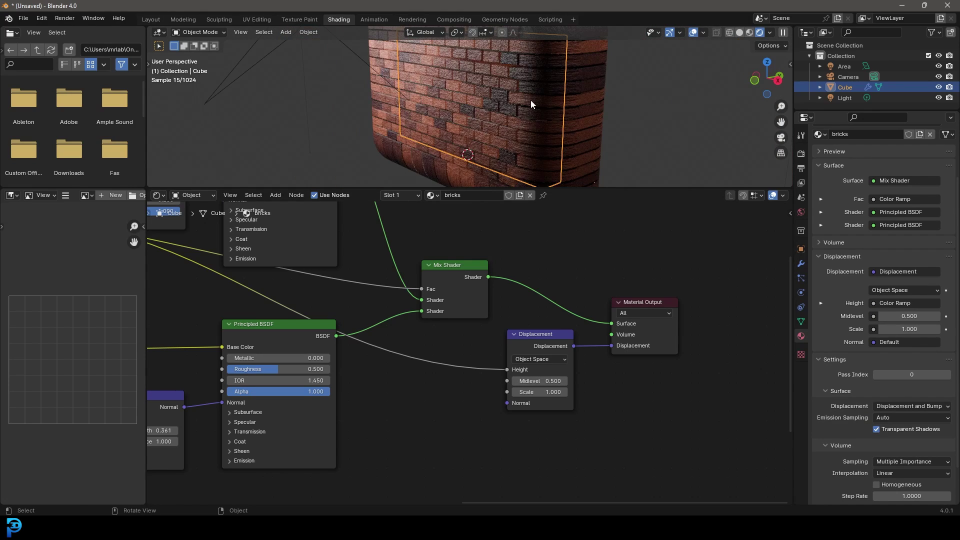
pyautogui.scroll(5, 515, 96)
pyautogui.click(545, 393)
pyautogui.write('.')
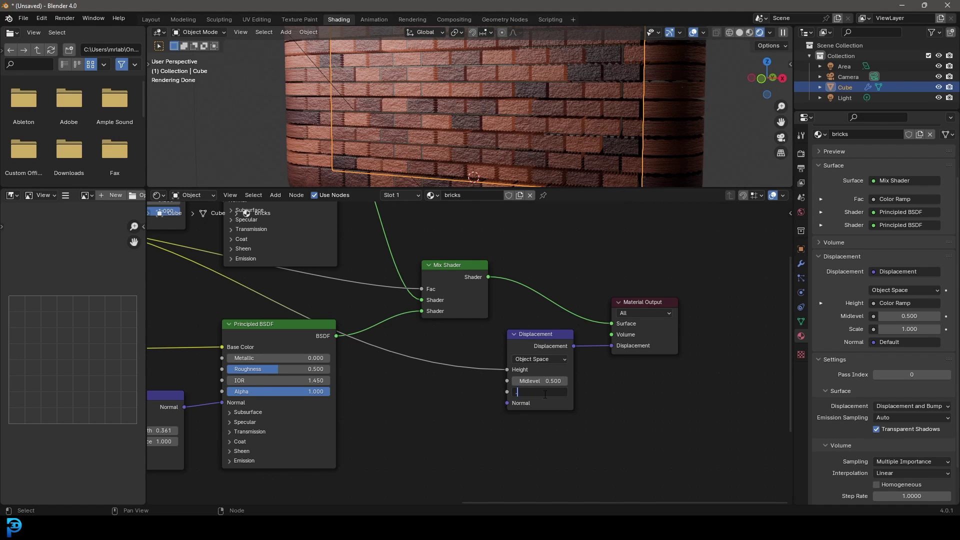
pyautogui.write('05')
pyautogui.press('Return')
# - Switch the viewport to Solid shading and save the file as bricks
pyautogui.press('z')
pyautogui.moveTo(570, 100); pyautogui.dragTo(542, 116, button='middle')
pyautogui.scroll(-6, 539, 114)
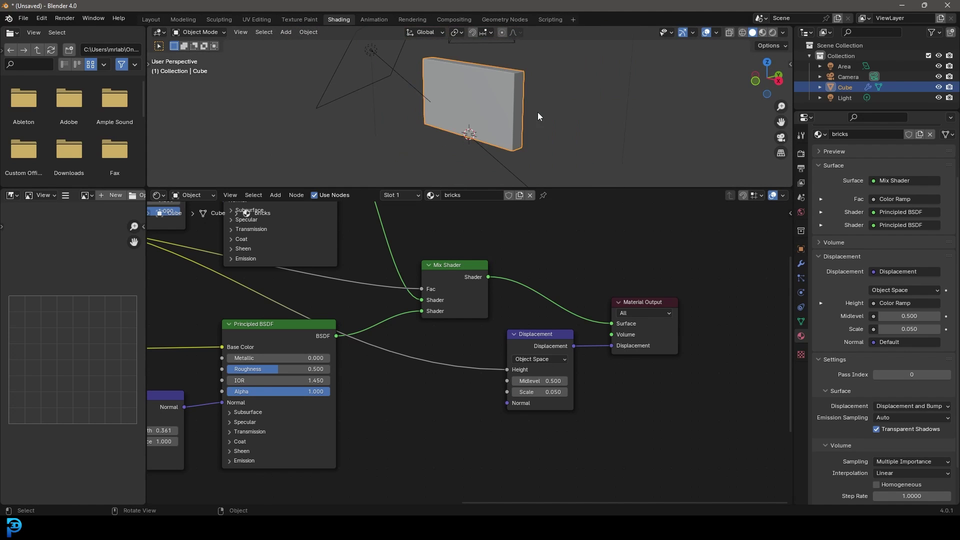
pyautogui.hotkey('ctrl', 's')
pyautogui.click(375, 396)
pyautogui.write('bricks')
pyautogui.press('Return')
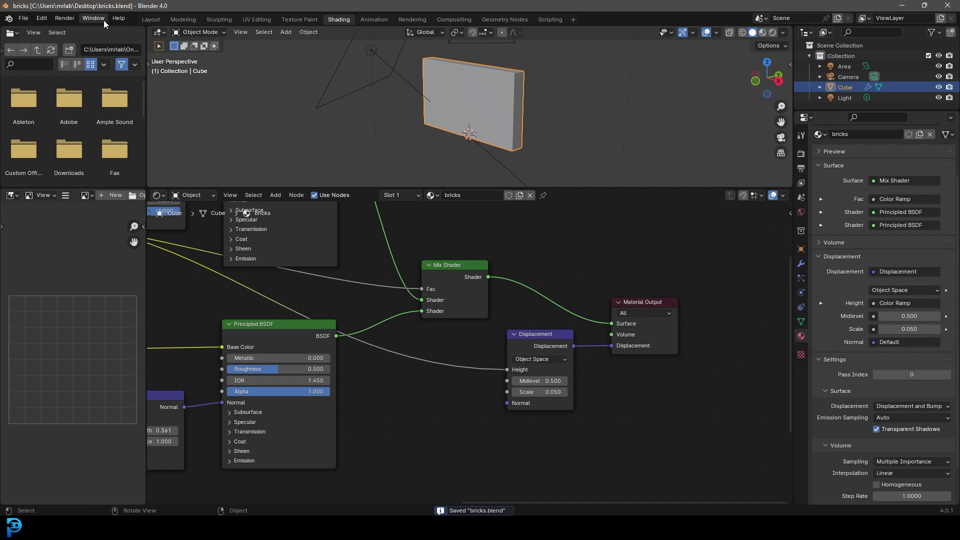
# - Render the image, examine the displaced bricks and mortar up close, and close the render window
pyautogui.click(64, 18)
pyautogui.click(87, 30)
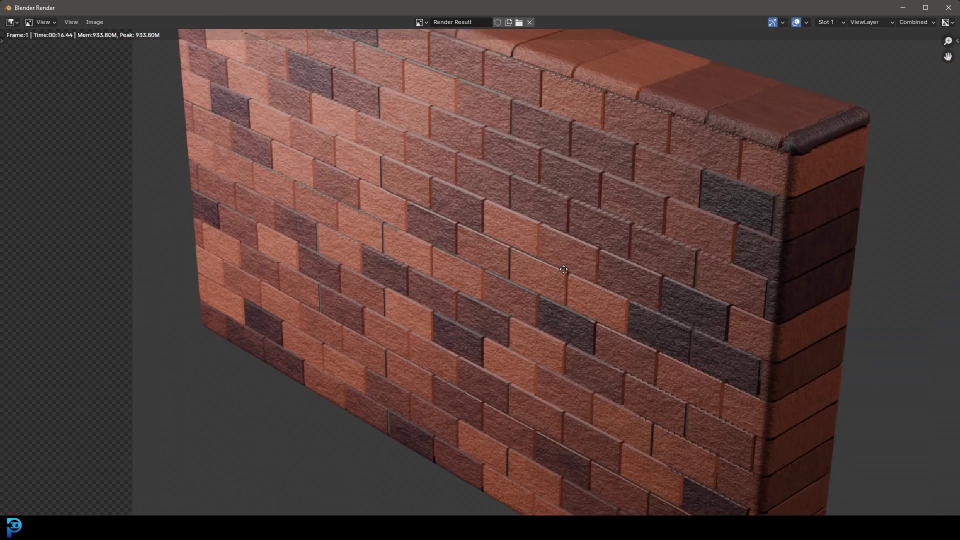
pyautogui.moveTo(563, 269); pyautogui.dragTo(542, 263, button='middle')
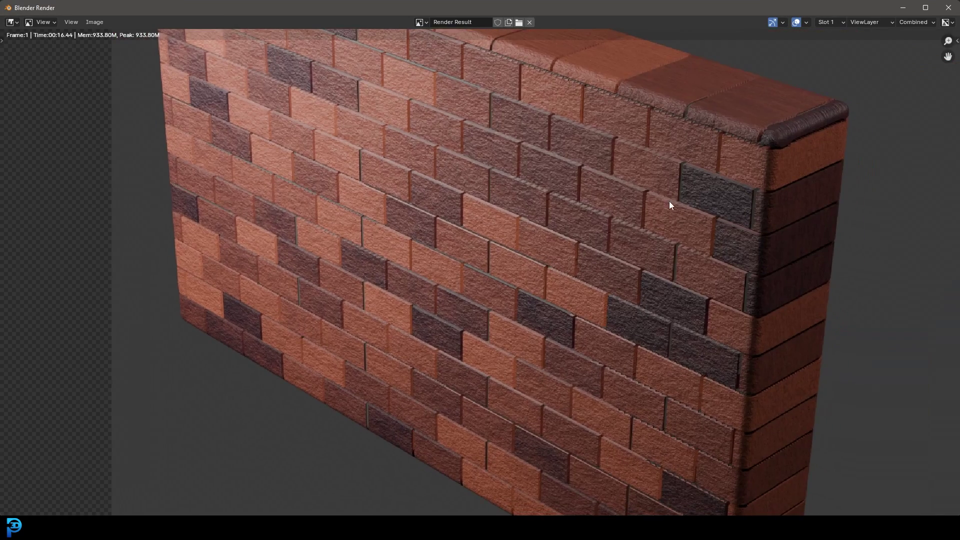
pyautogui.moveTo(682, 337); pyautogui.dragTo(608, 249, button='middle')
pyautogui.scroll(2, 608, 249)
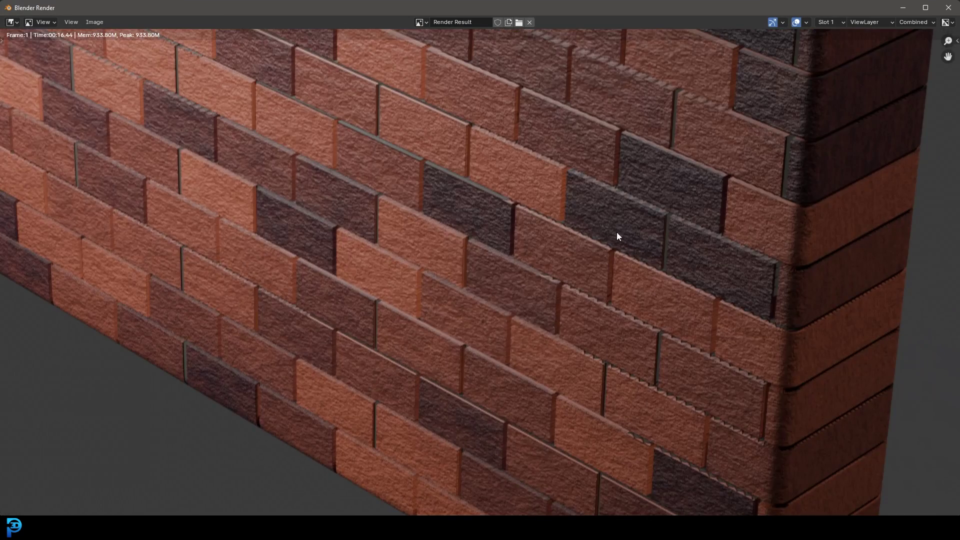
pyautogui.scroll(-6, 556, 247)
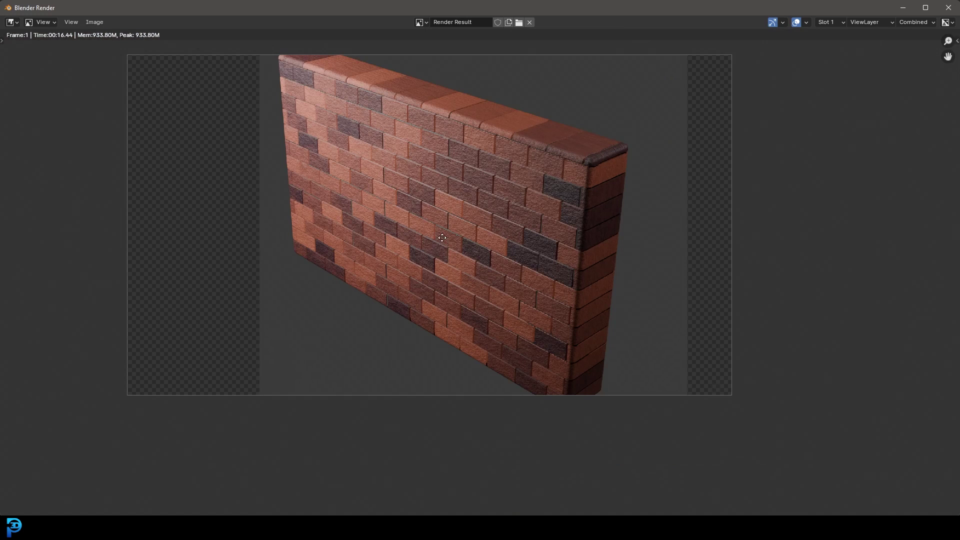
pyautogui.moveTo(440, 236); pyautogui.dragTo(492, 251, button='middle')
pyautogui.click(957, 9)
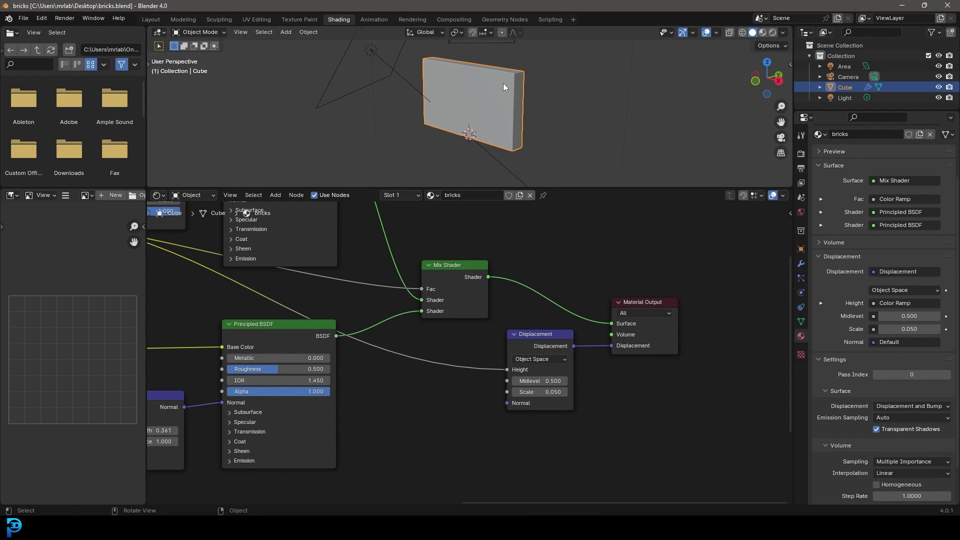
# - Look through the camera, select it, and change the transform pivot point
pyautogui.press('KP_0')
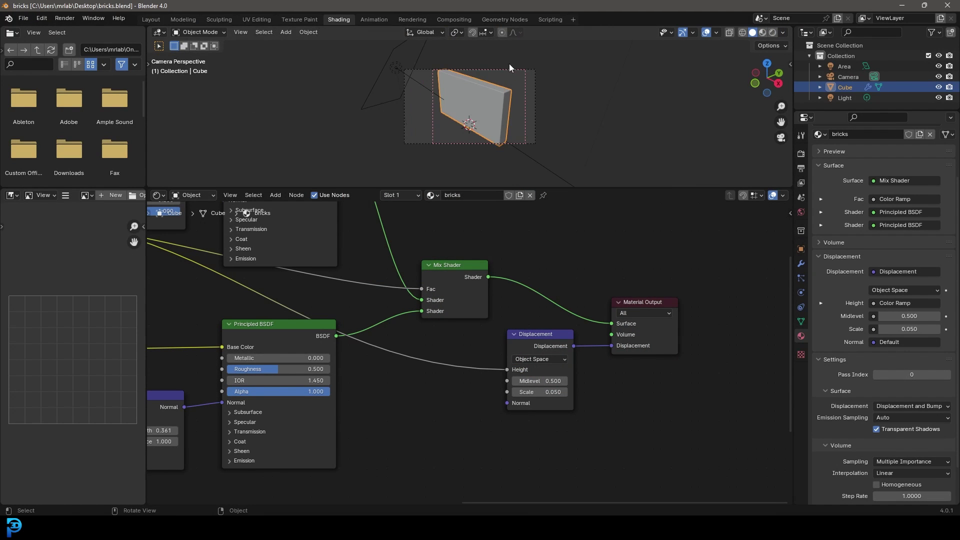
pyautogui.click(510, 70)
pyautogui.press('r')
pyautogui.press('r')
pyautogui.rightClick(591, 127)
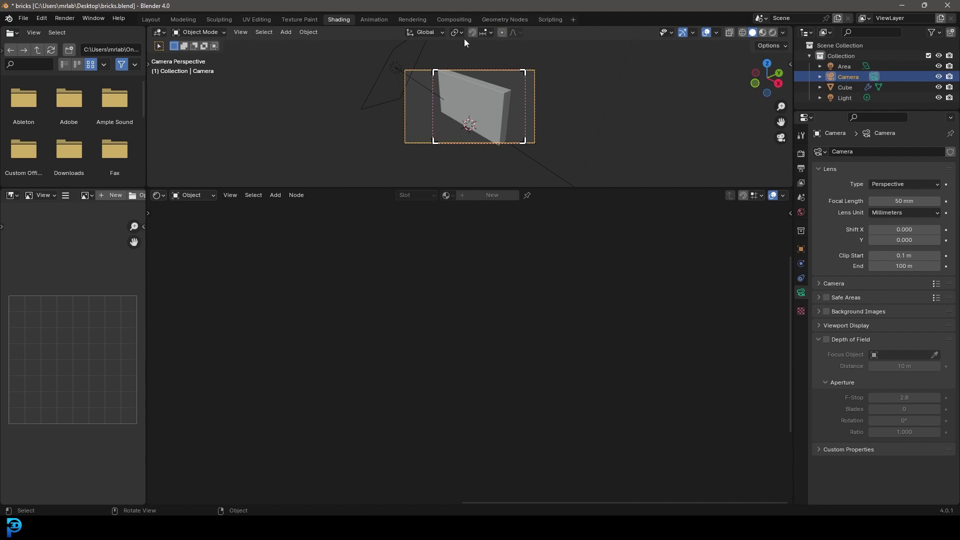
pyautogui.click(457, 32)
pyautogui.click(463, 58)
# - Trackball-rotate and move the camera so the whole wall is framed from a more frontal angle
pyautogui.press('r')
pyautogui.press('r')
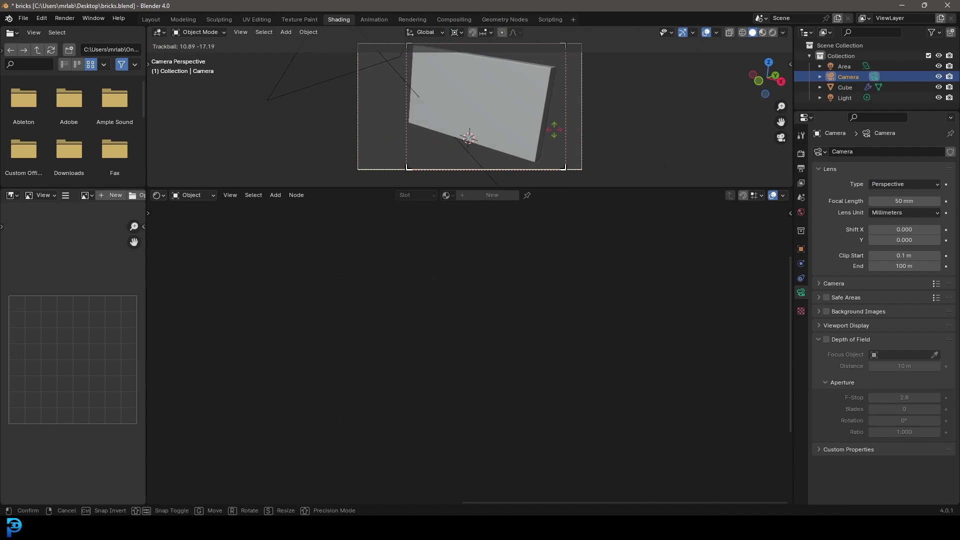
pyautogui.click(612, 111)
pyautogui.press('g')
pyautogui.click(523, 123)
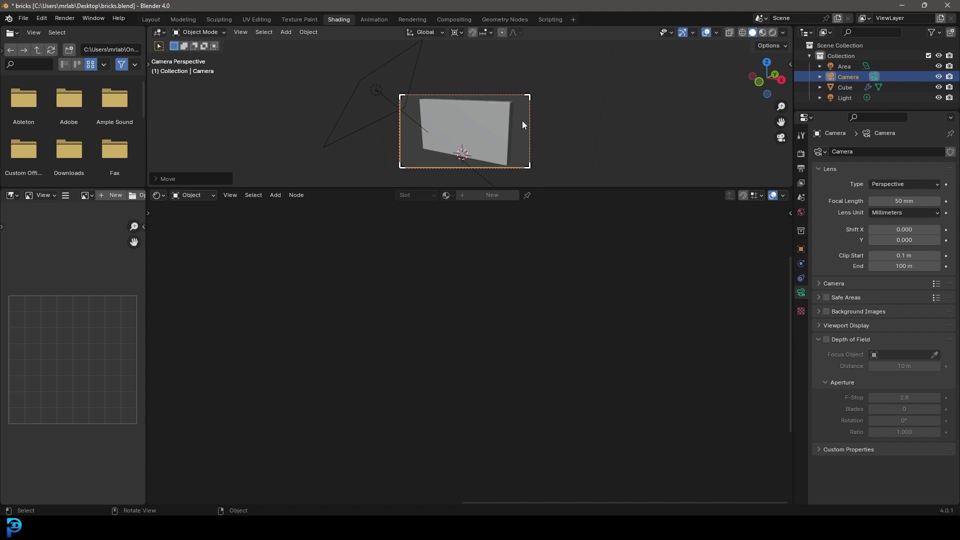
# - Duplicate the area light, rotate the copy, and place it above the far right end of the wall
pyautogui.click(387, 91)
pyautogui.hotkey('shift', 'd')
pyautogui.press('r')
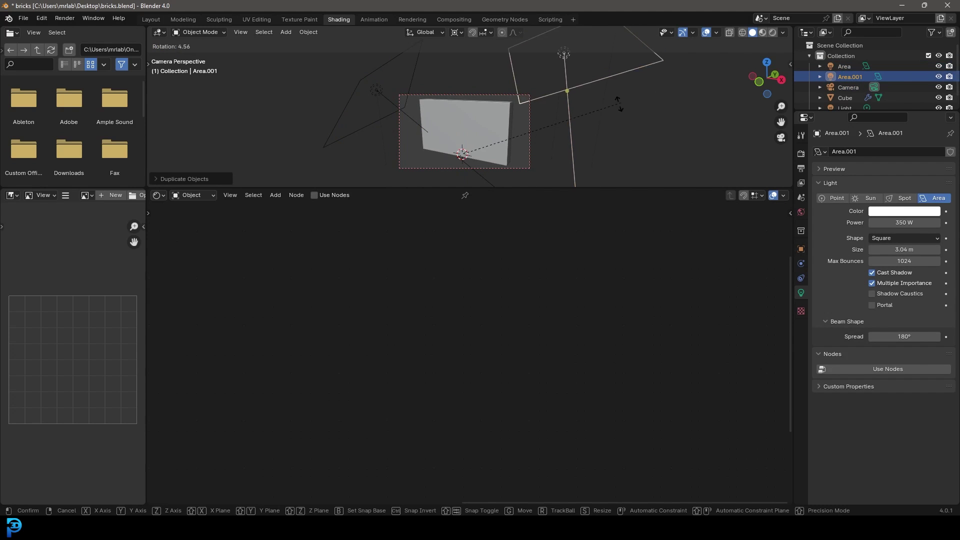
pyautogui.click(584, 175)
pyautogui.press('g')
pyautogui.click(542, 82)
# - Preview the wall in Rendered shading in a maximized viewport and examine the lighting and brick displacement
pyautogui.press('z')
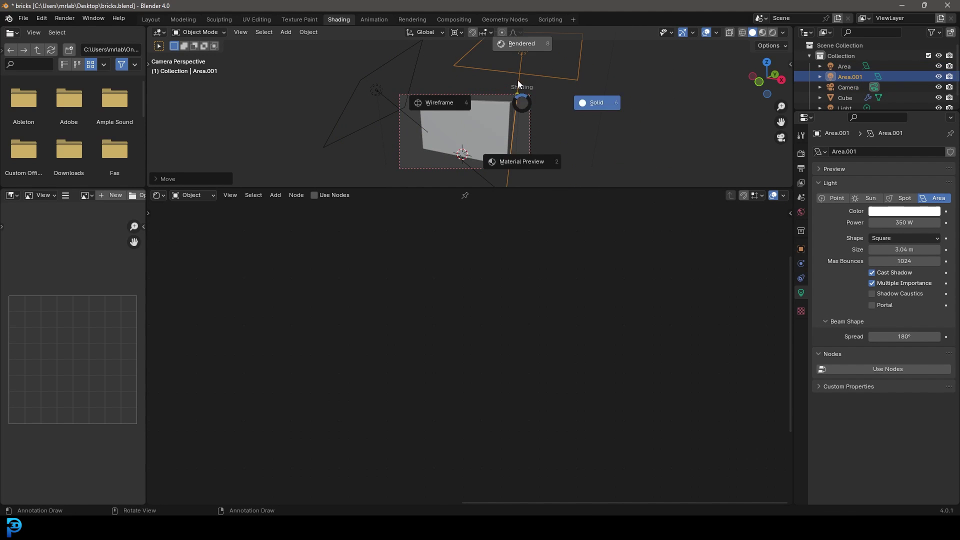
pyautogui.click(519, 81)
pyautogui.scroll(3, 518, 104)
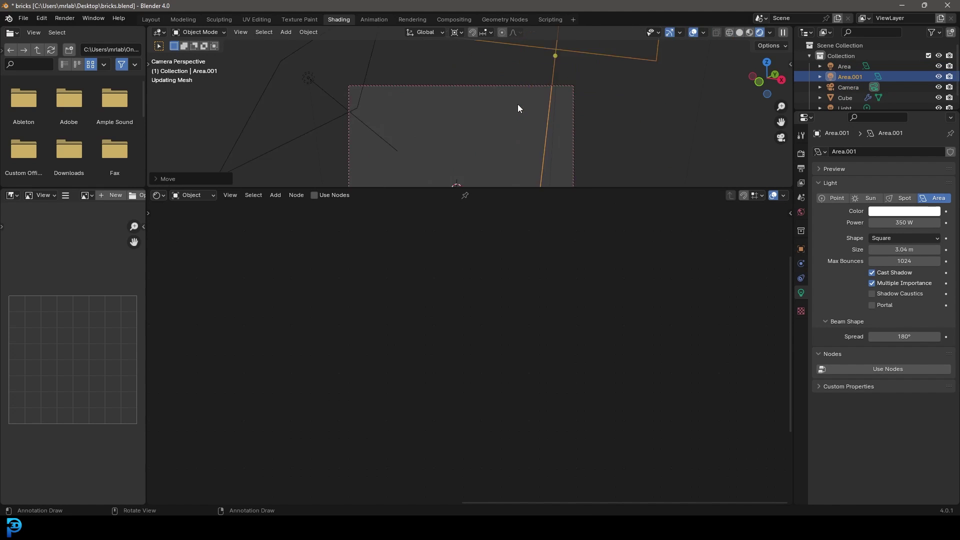
pyautogui.scroll(1, 521, 104)
pyautogui.keyDown('shift'); pyautogui.moveTo(527, 123); pyautogui.dragTo(523, 71, button='middle'); pyautogui.keyUp('shift')
pyautogui.scroll(1, 524, 72)
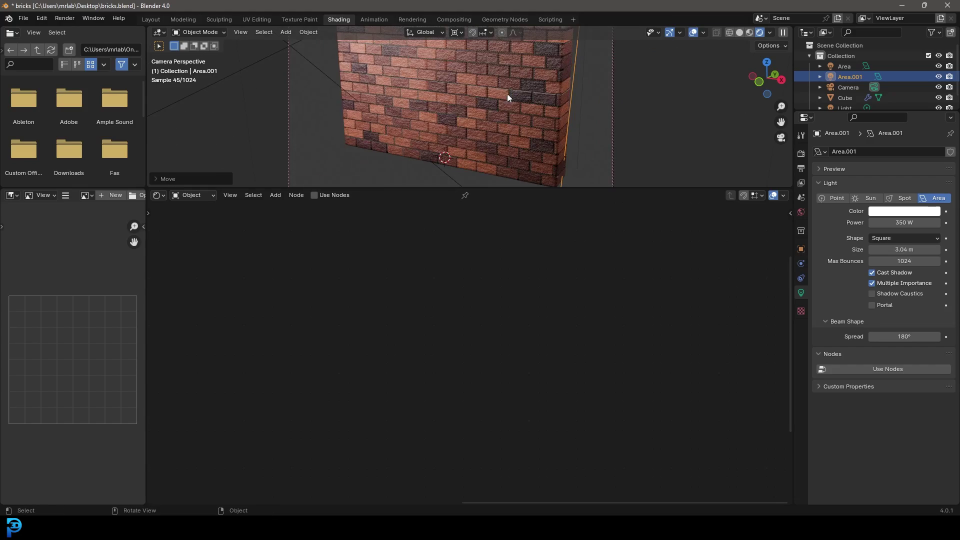
pyautogui.hotkey('ctrl', 'space')
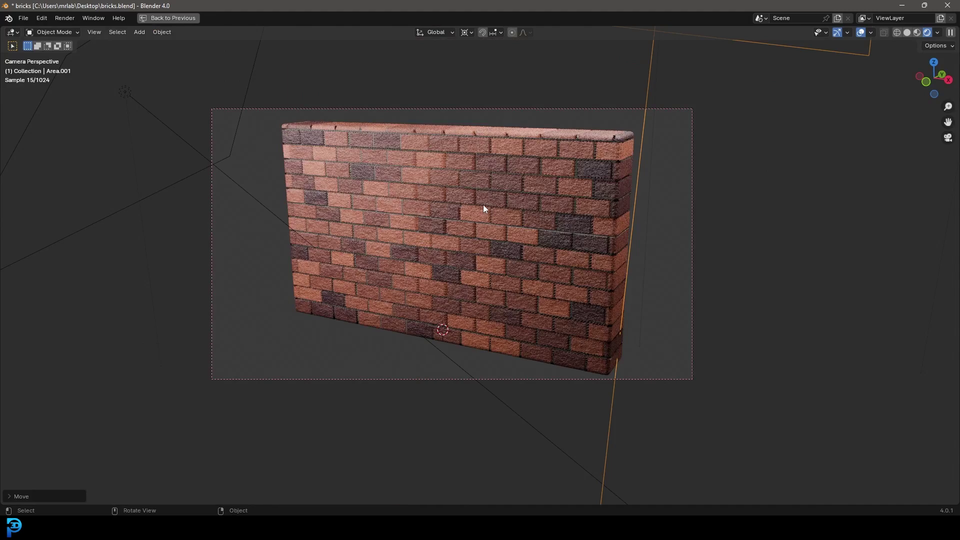
pyautogui.scroll(2, 484, 205)
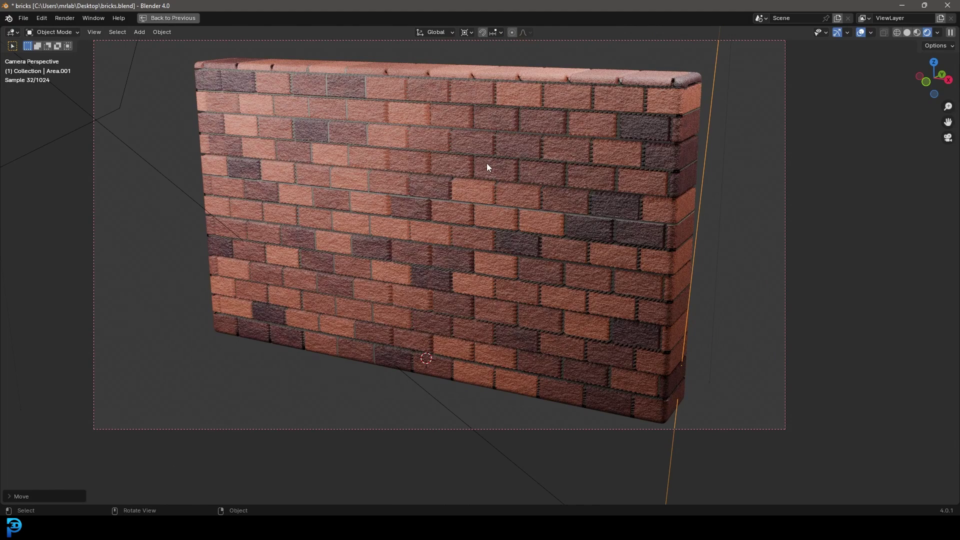
# - Switch the maximized viewport back to Solid shading
pyautogui.press('z')
pyautogui.click(643, 187)
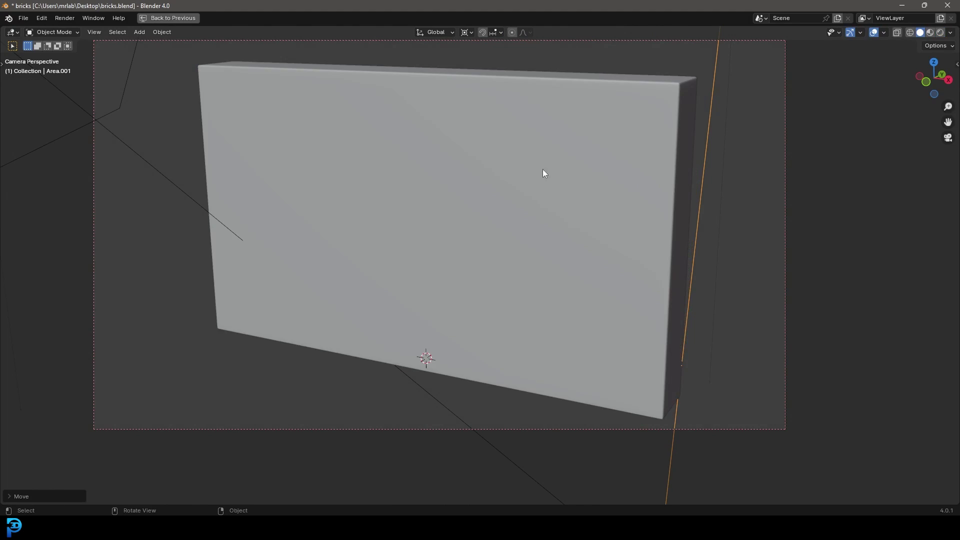
pyautogui.scroll(2, 543, 175)
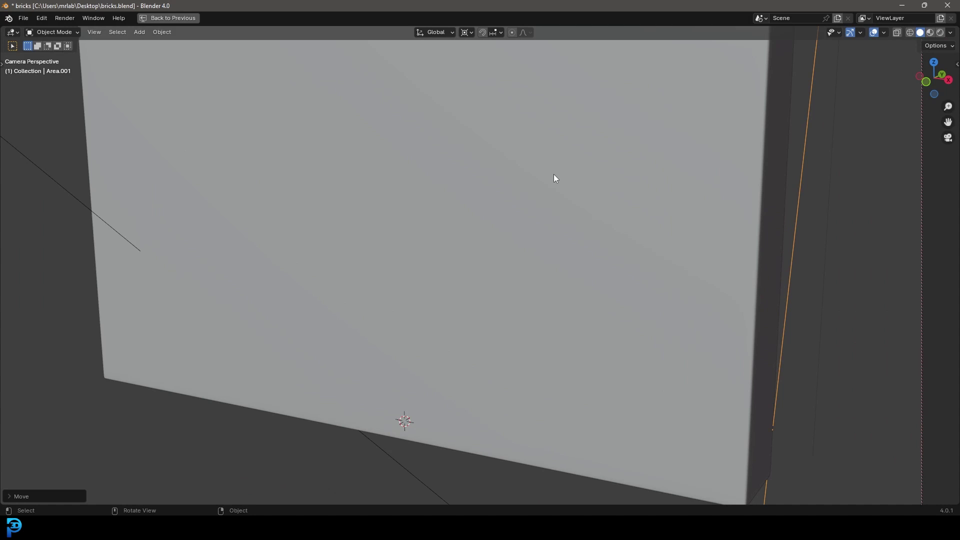